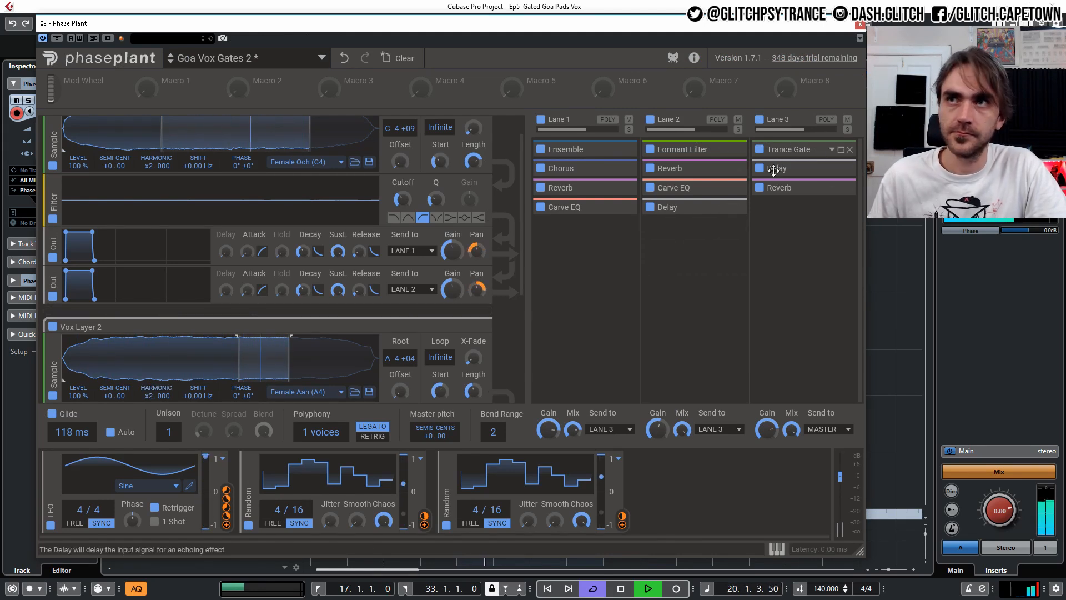
Expand the Trance Gate in Lane 3 to view its gate pattern.
left_click(841, 149)
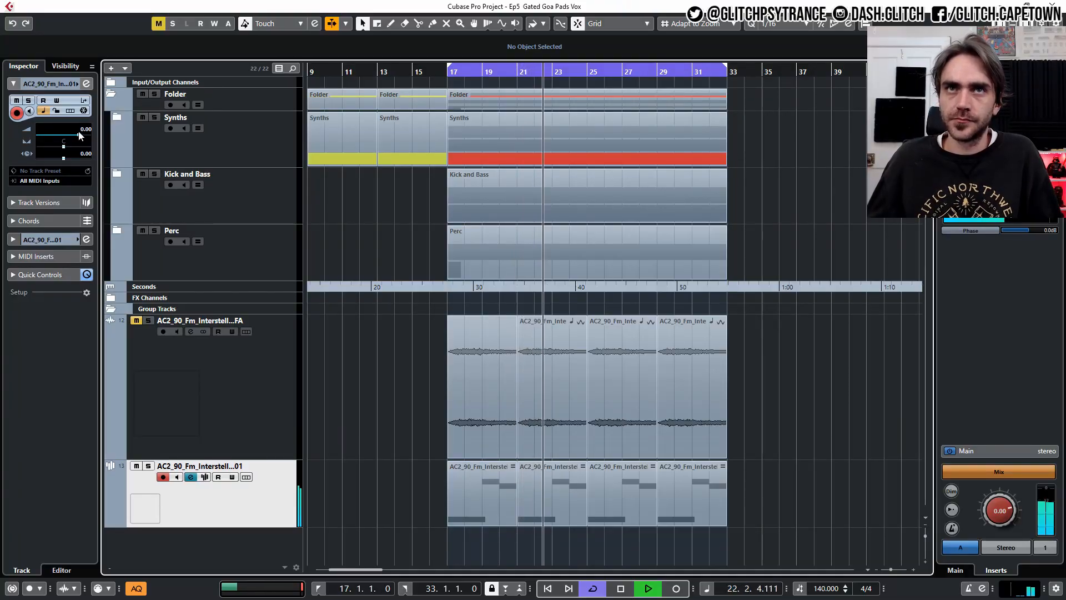
Enable EQ band 1 on the Interstellar Choir track as a low-cut filter and adjust its cutoff frequency.
left_click(87, 83)
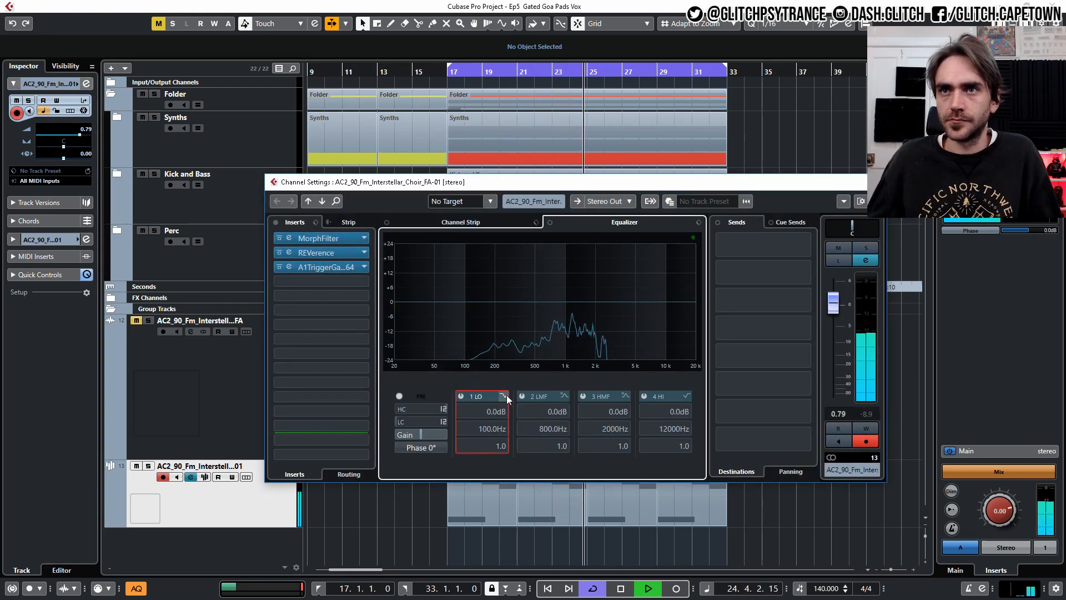
left_click(503, 395)
left_click(515, 417)
left_click(460, 396)
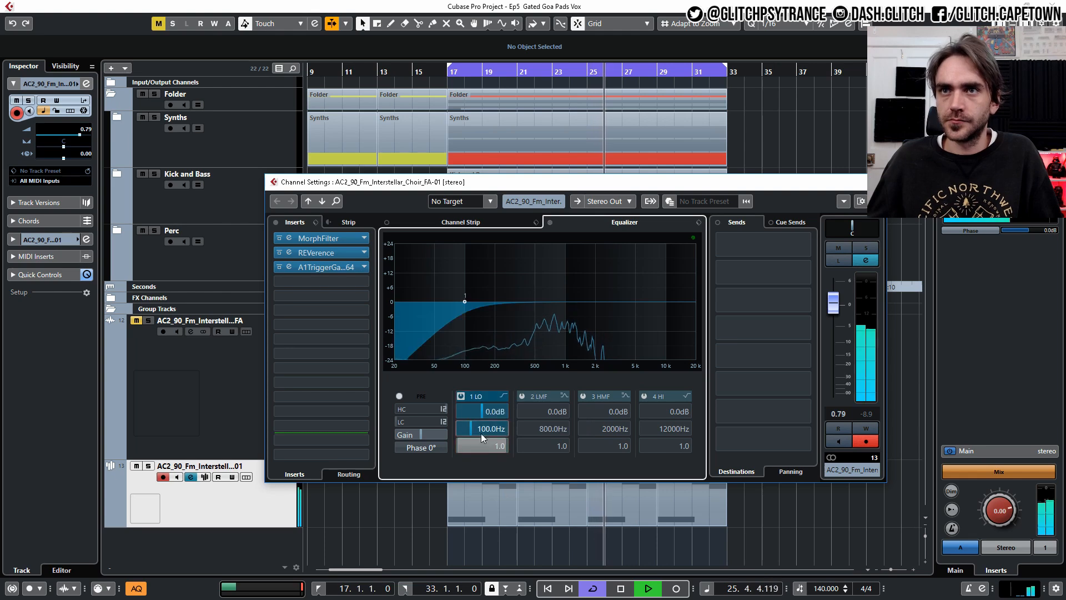
left_click_drag(481, 433, 486, 410)
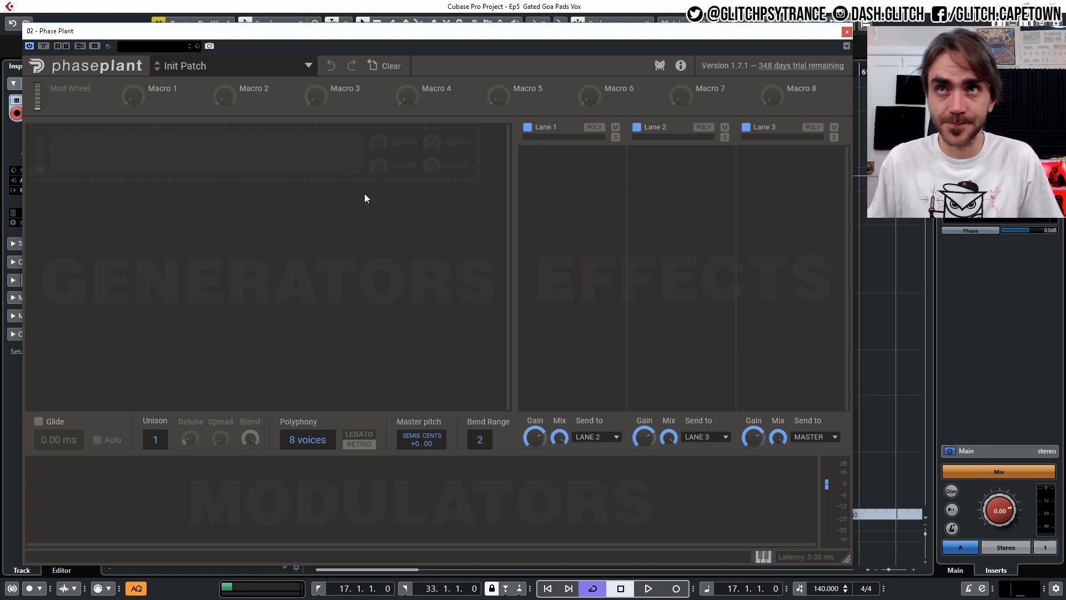
Add a Sample generator to the empty Phase Plant patch and load the Alfheim vocal sample Female Ooh (C4).
left_click(295, 170)
left_click(300, 217)
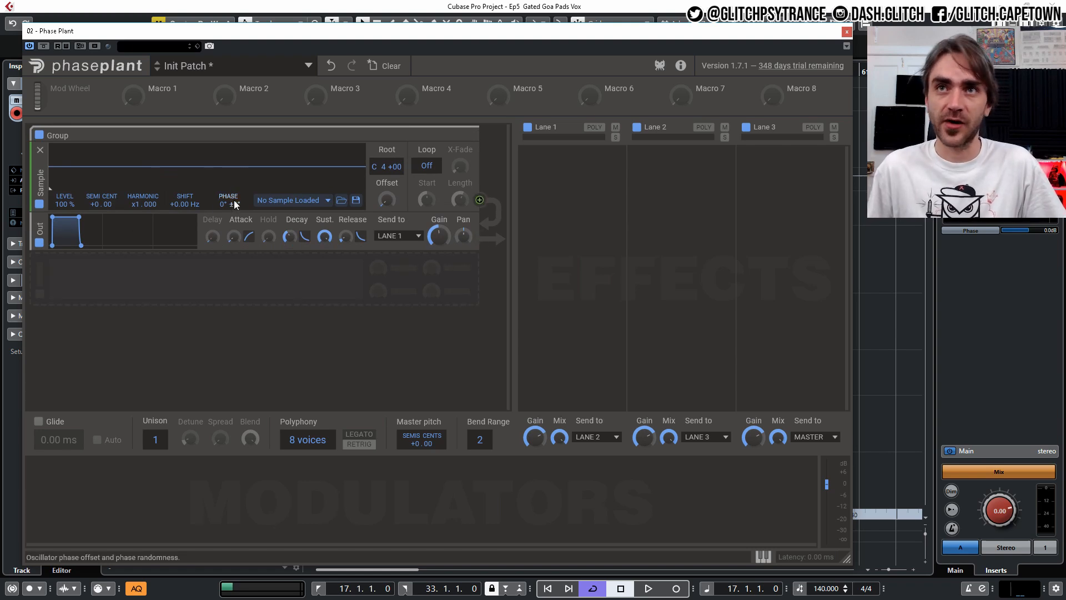
left_click(307, 204)
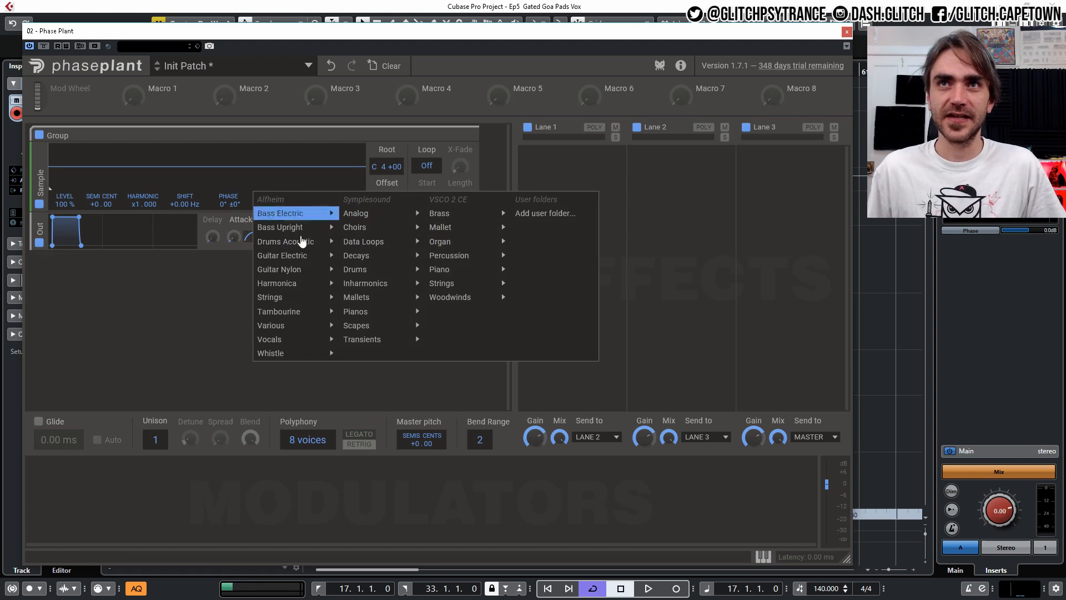
mouse_move(307, 310)
mouse_move(357, 272)
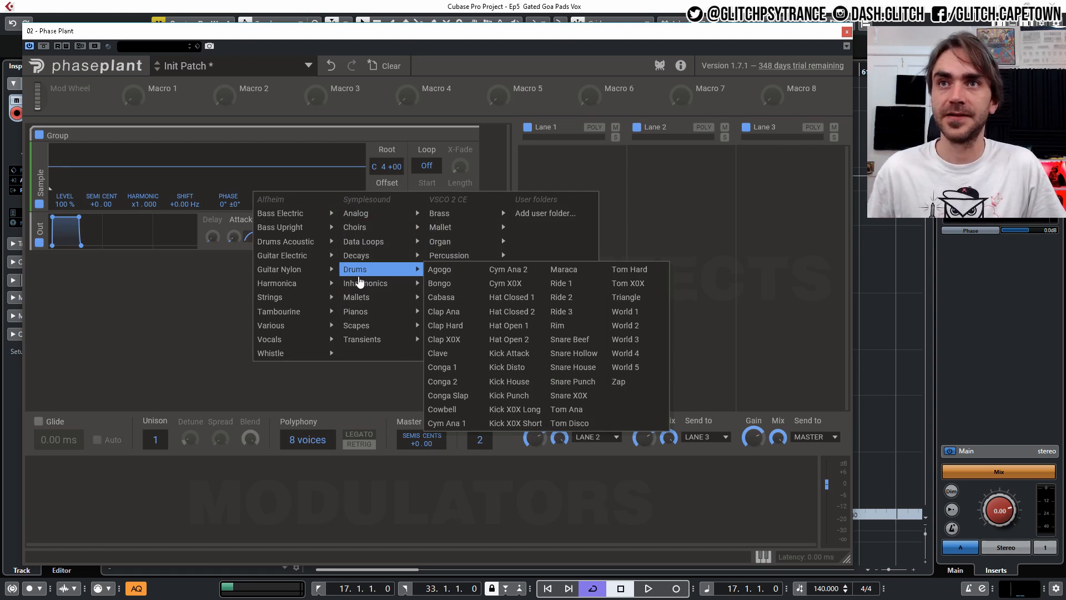
mouse_move(361, 342)
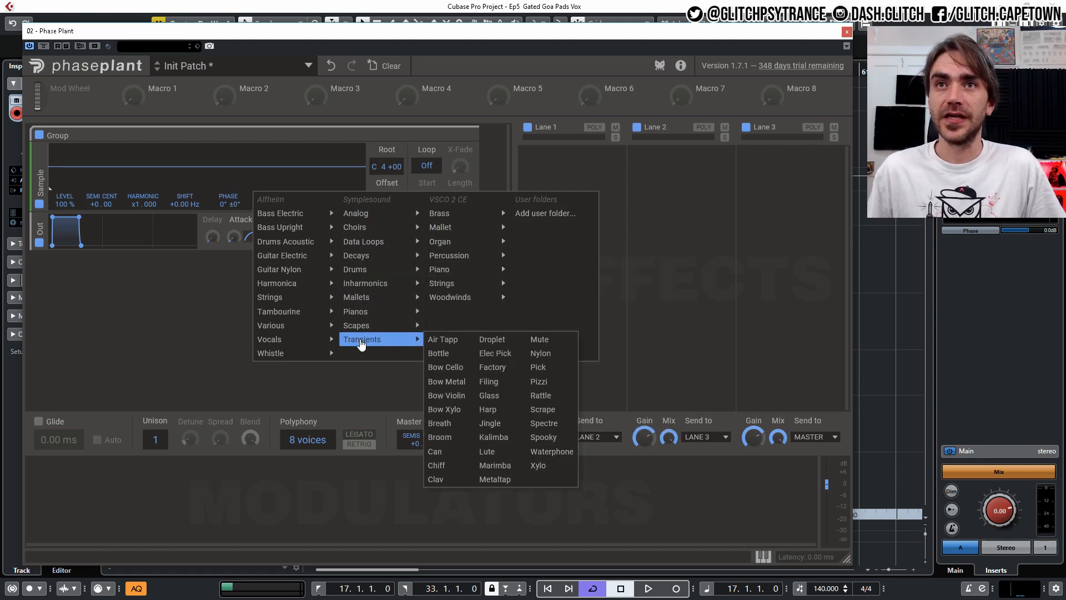
mouse_move(295, 346)
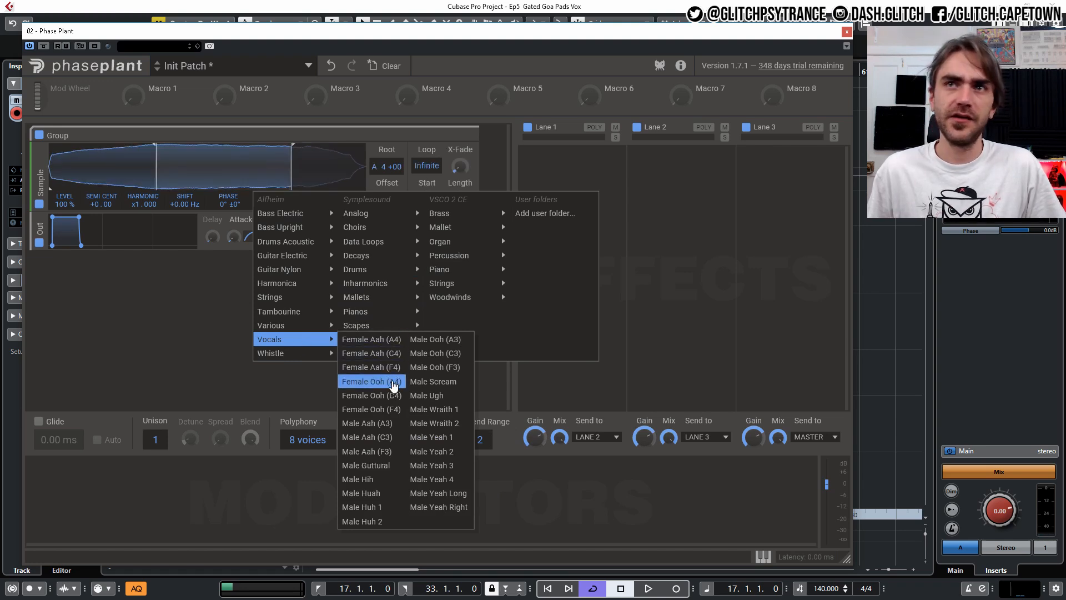
left_click(394, 395)
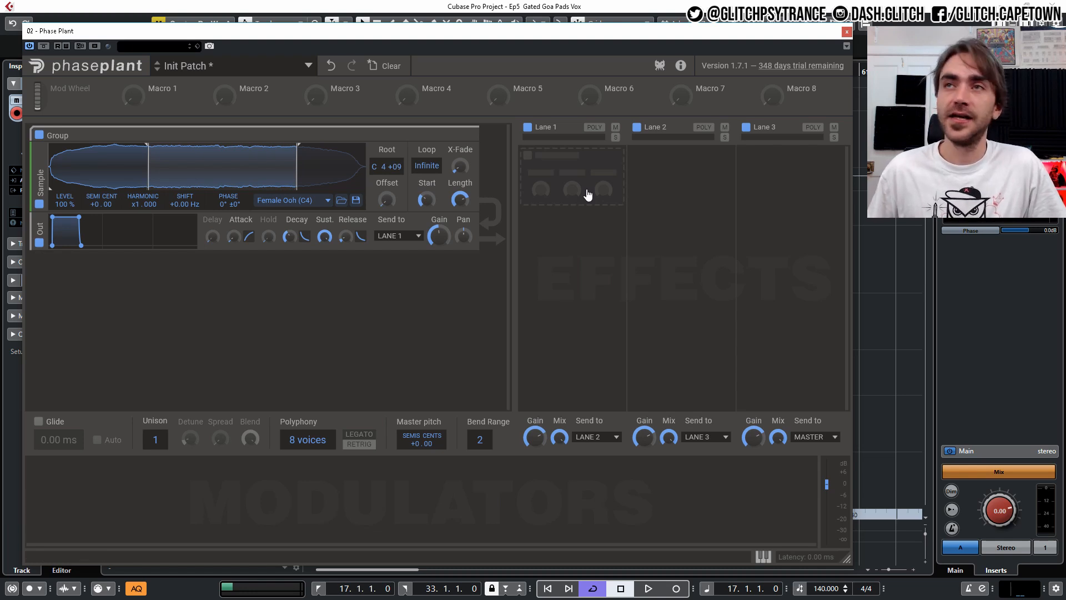
Add a Trance Gate effect to Lane 3 and set its pattern length to 32 steps.
left_click(771, 165)
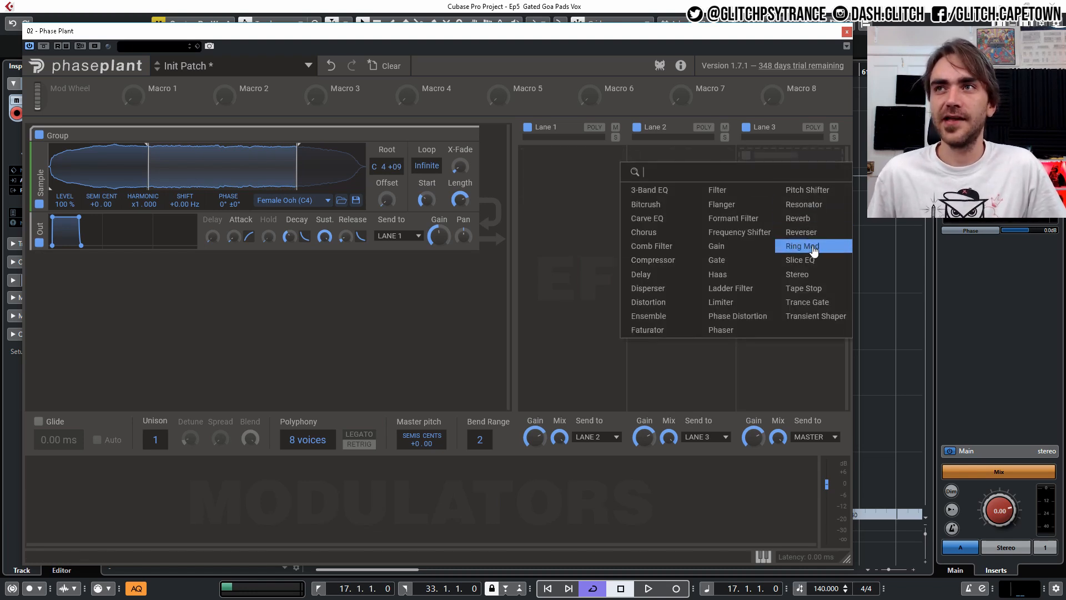
left_click(818, 303)
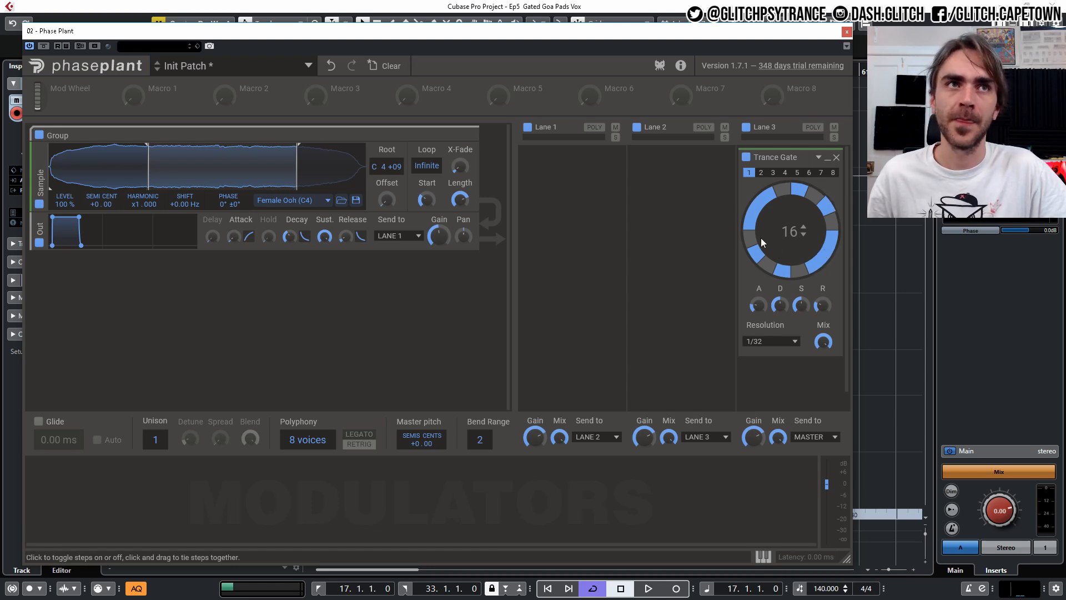
mouse_move(790, 232)
left_mouse_down()
mouse_move(791, 205)
mouse_move(786, 230)
left_mouse_up()
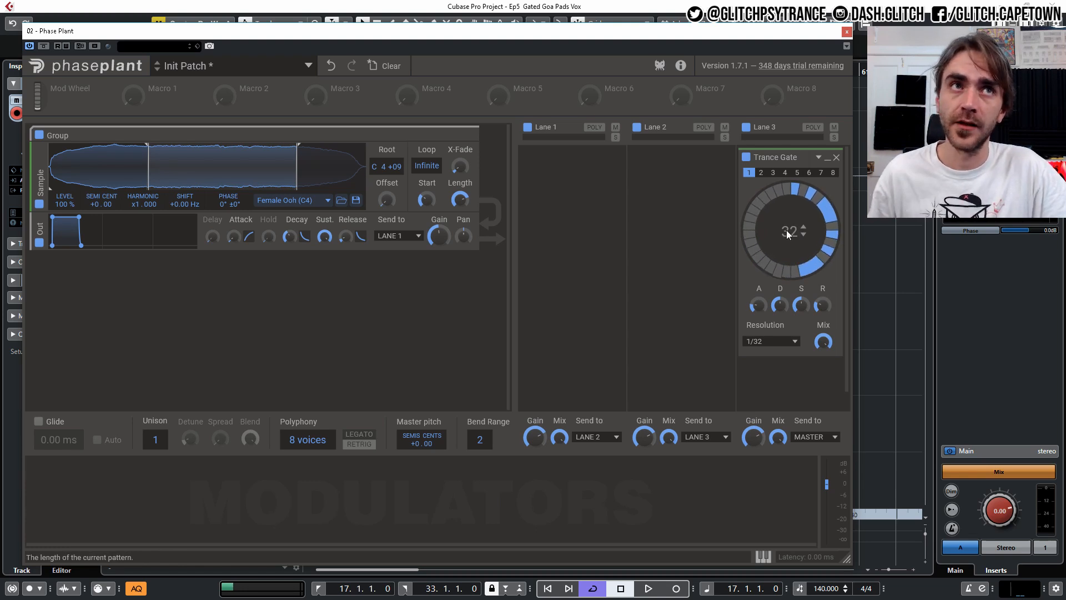
Clear all active steps from the Trance Gate pattern and lower its attack to the minimum.
left_click(795, 189)
left_click(811, 194)
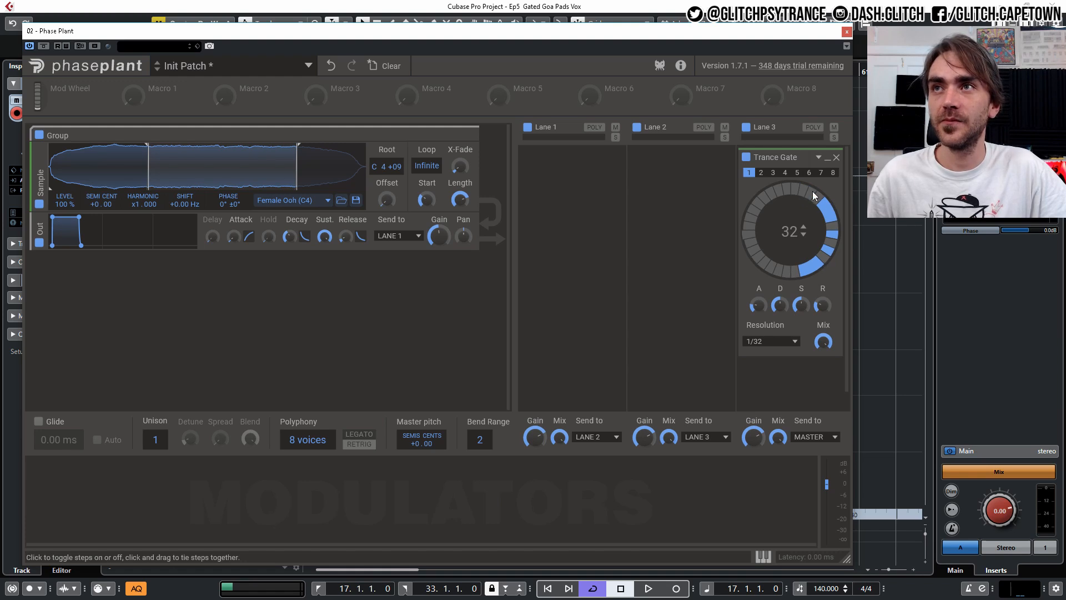
left_click(823, 204)
left_click(826, 211)
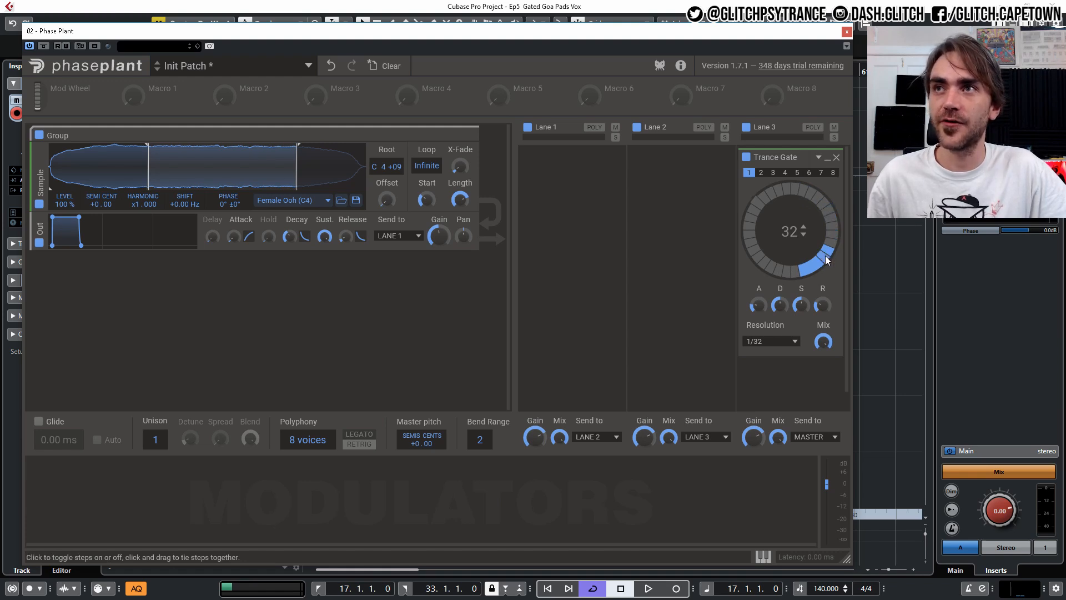
left_click(825, 255)
left_click(817, 262)
left_click(811, 266)
left_click(805, 270)
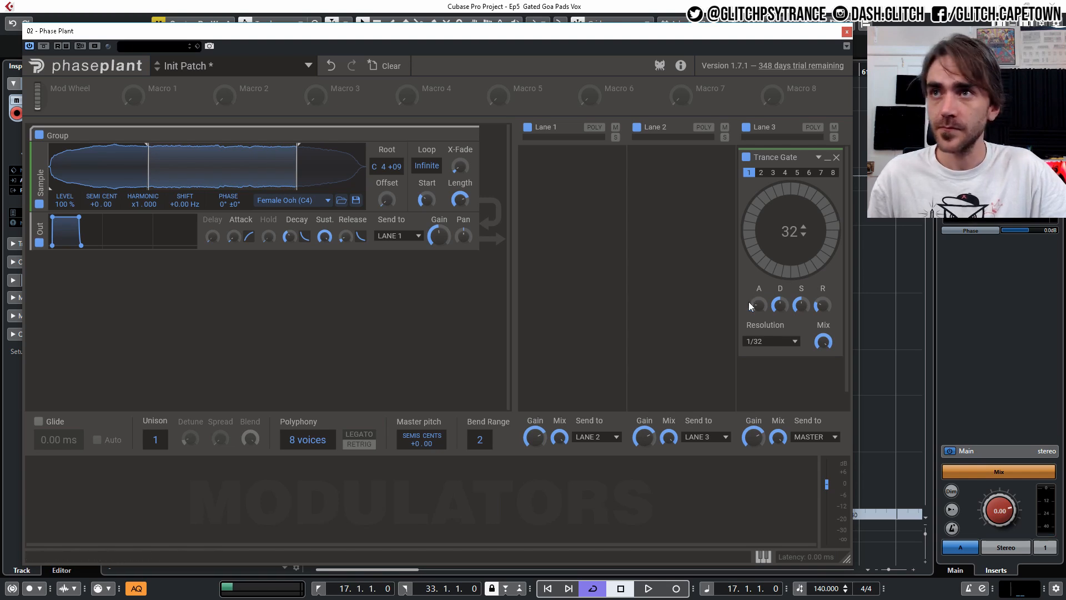
left_click_drag(757, 305, 756, 320)
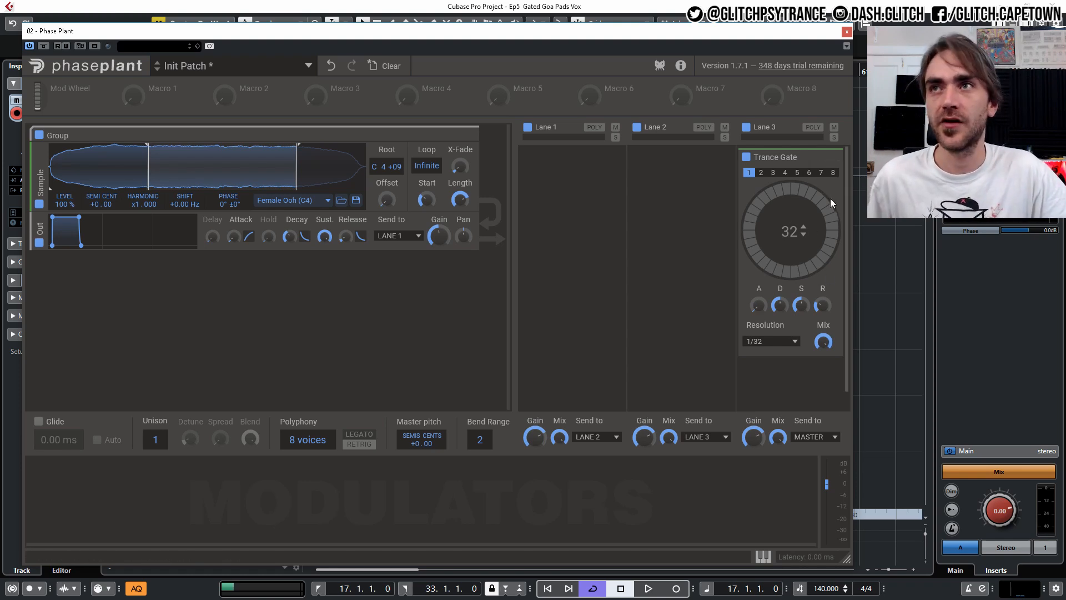
Build a new rhythm around the 32-step Trance Gate pattern, alternating short single steps with longer tied steps.
left_click(796, 186)
left_click(801, 192)
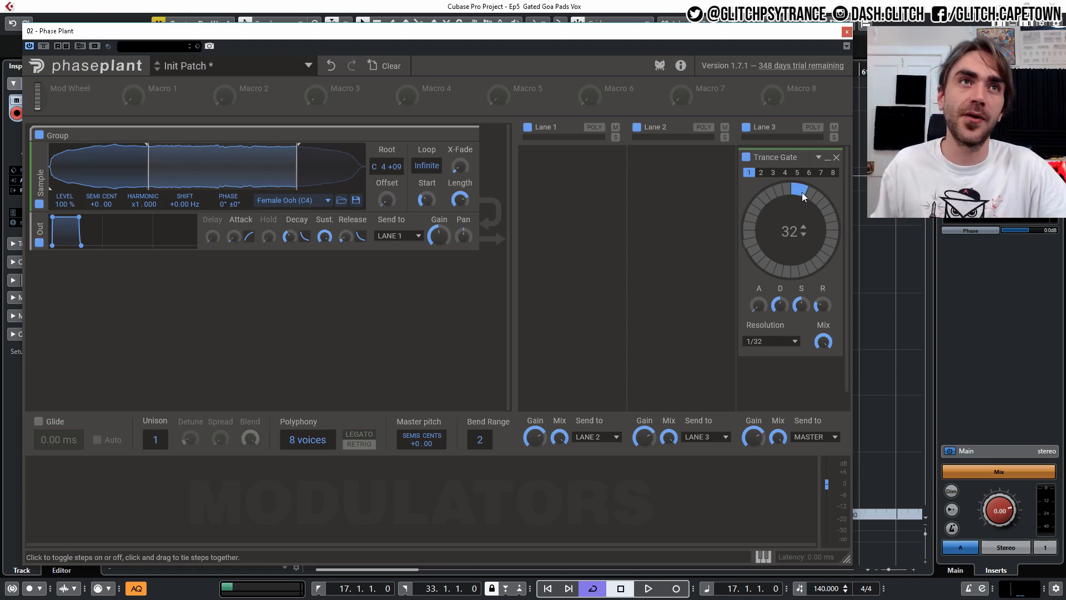
left_click(822, 205)
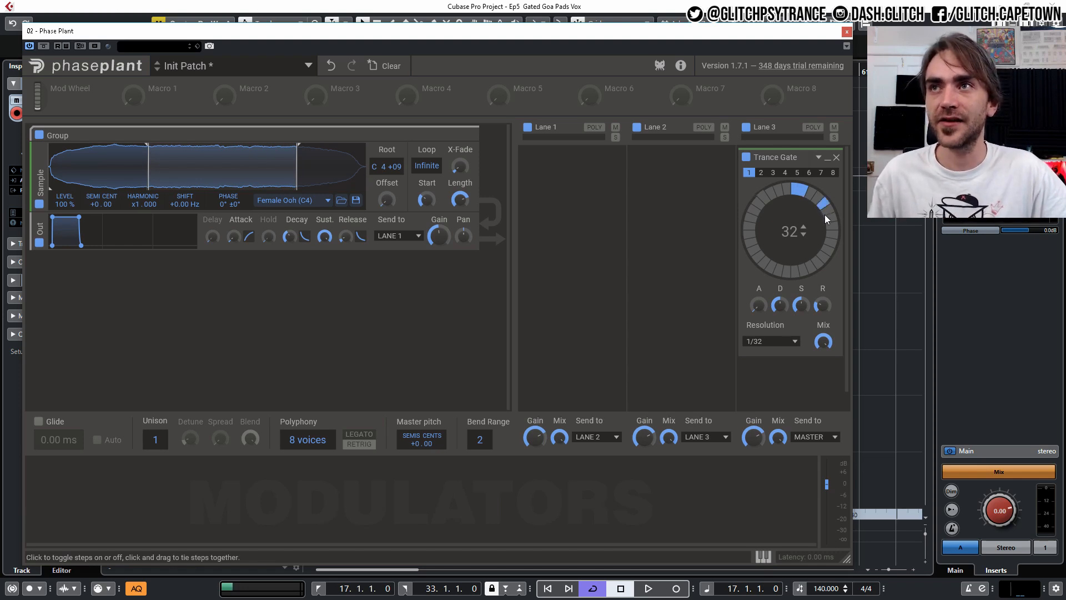
left_click(829, 220)
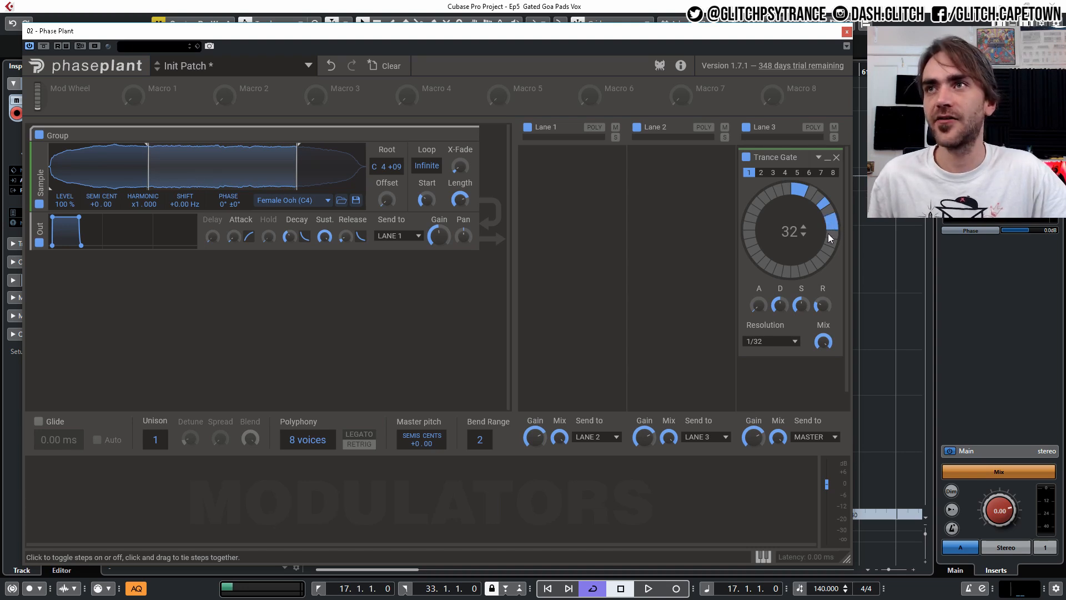
left_click(828, 249)
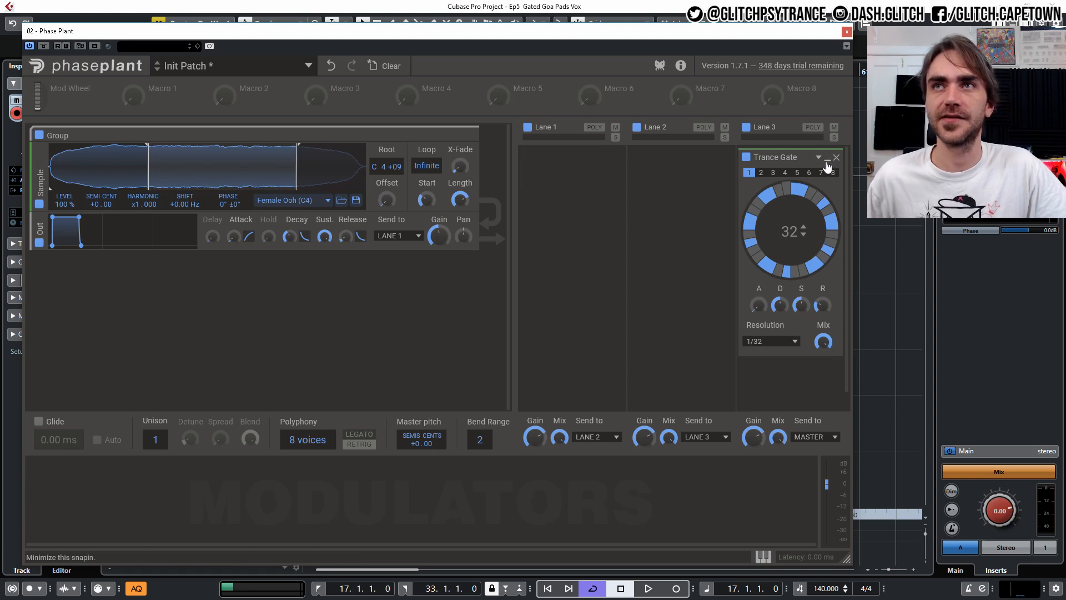
Add an Ensemble effect to Lane 1 and set its motion to Sine.
left_click_drag(825, 164, 574, 175)
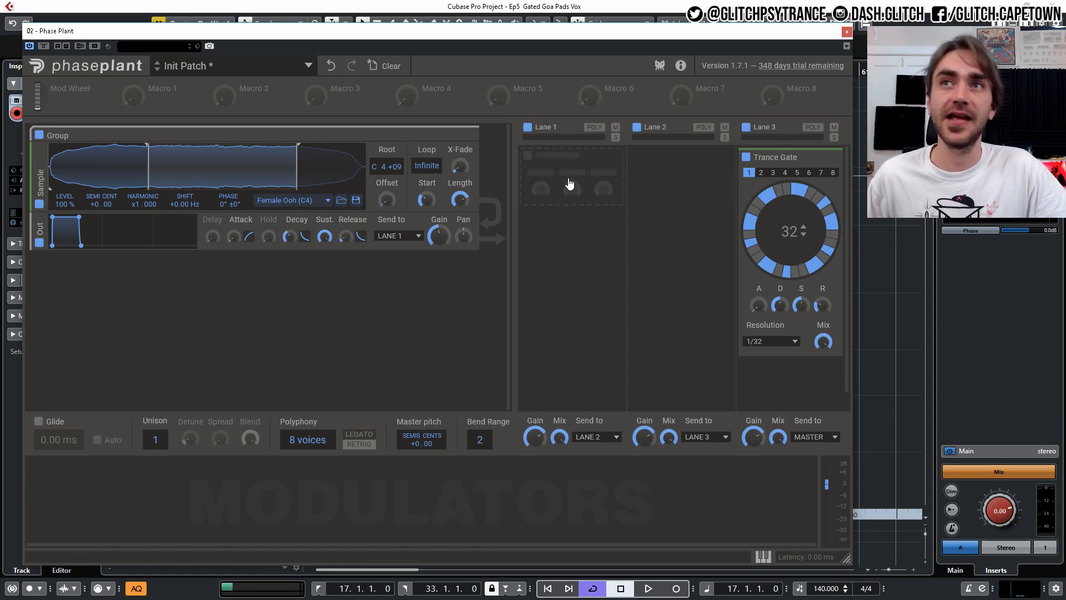
left_click(564, 179)
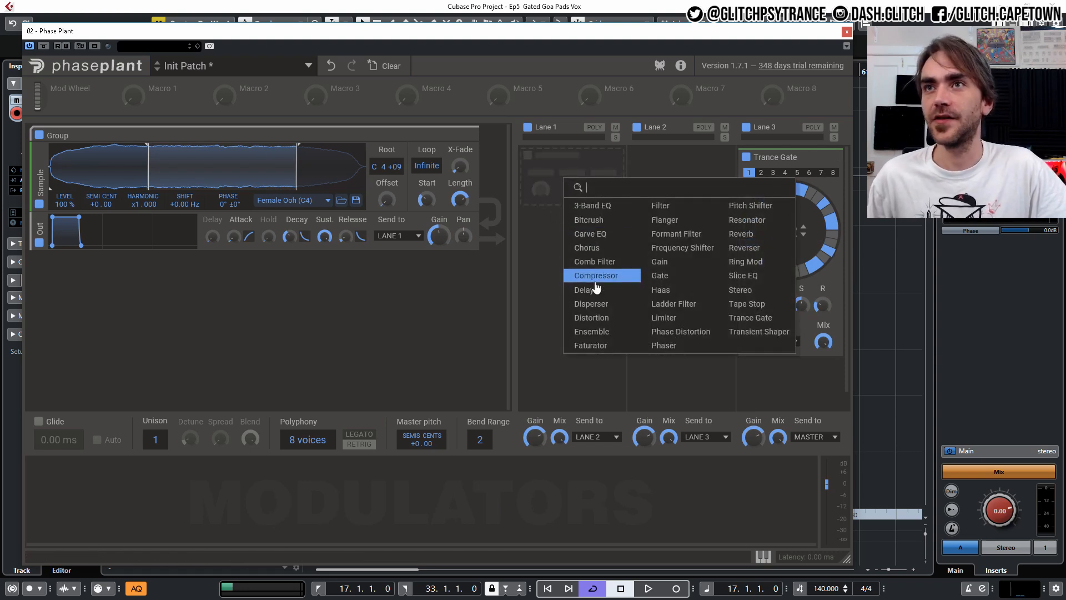
left_click(598, 332)
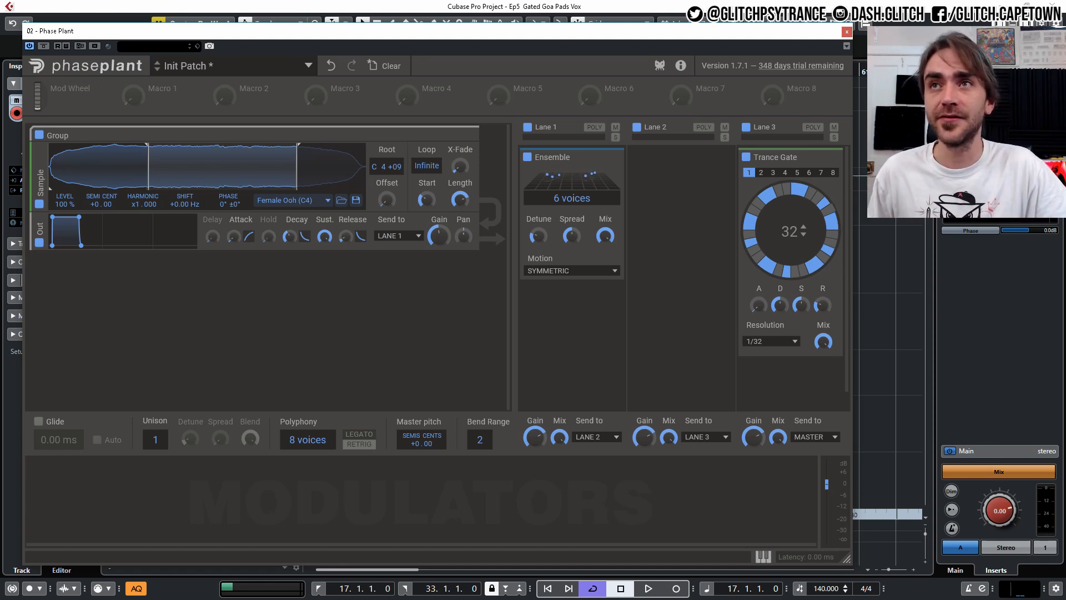
left_click(548, 272)
left_click(572, 327)
left_click(561, 272)
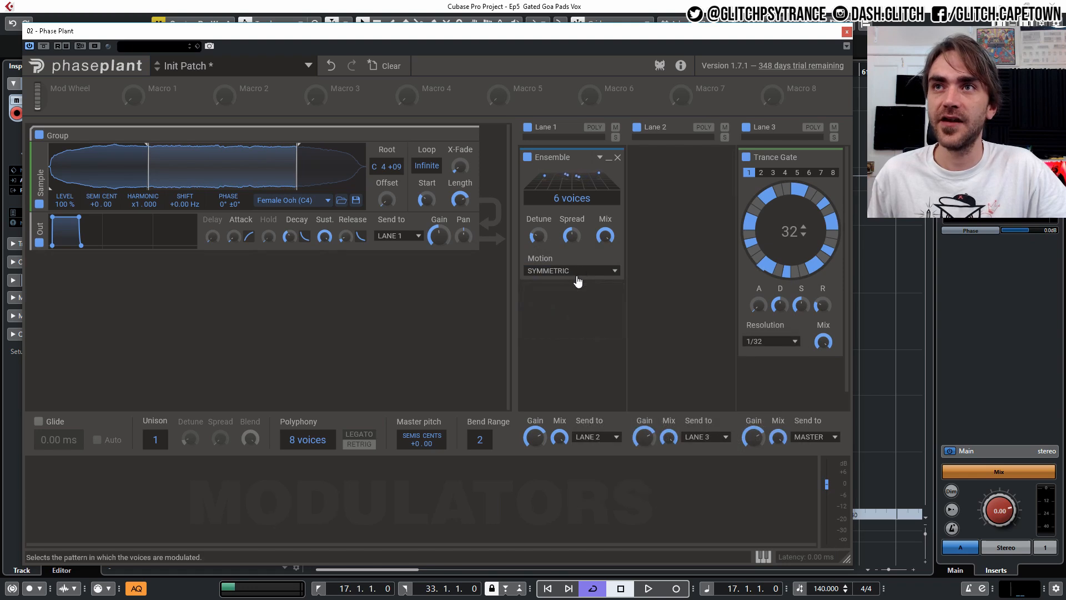
left_click(566, 272)
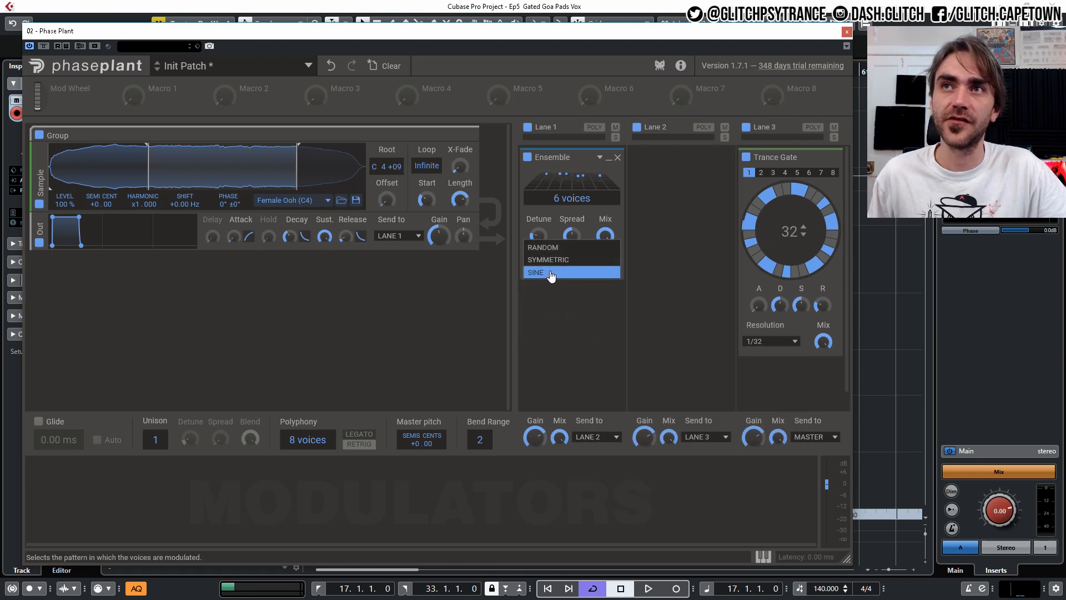
left_click(552, 273)
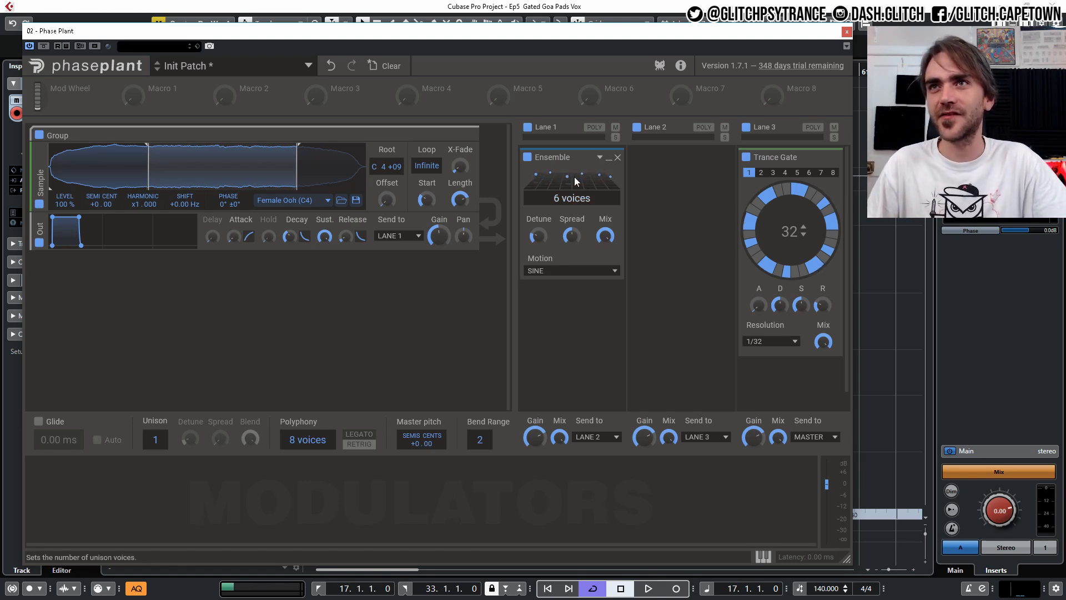
mouse_move(605, 235)
left_mouse_down()
mouse_move(605, 261)
mouse_move(595, 230)
left_mouse_up()
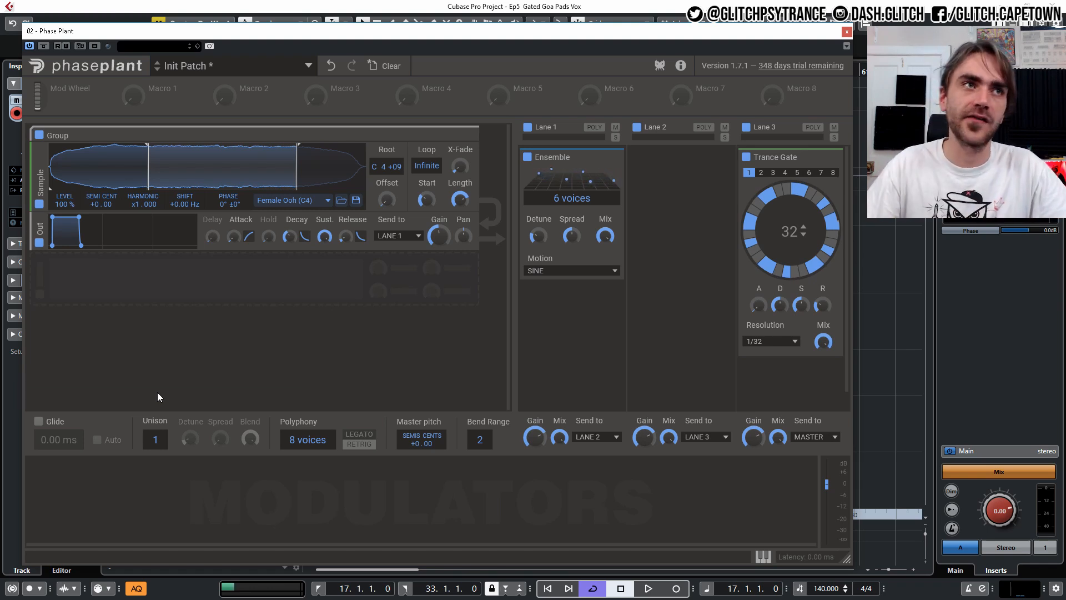
Set the patch to 1 voice with Legato and enable Auto glide with a time of 118 ms.
left_click_drag(307, 439, 231, 561)
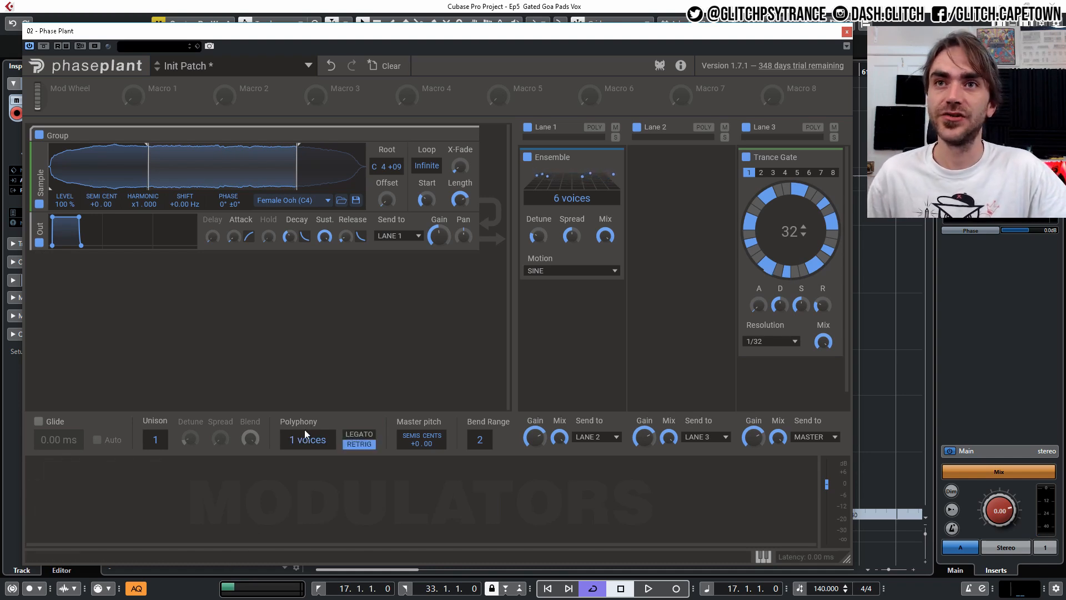
left_click(37, 422)
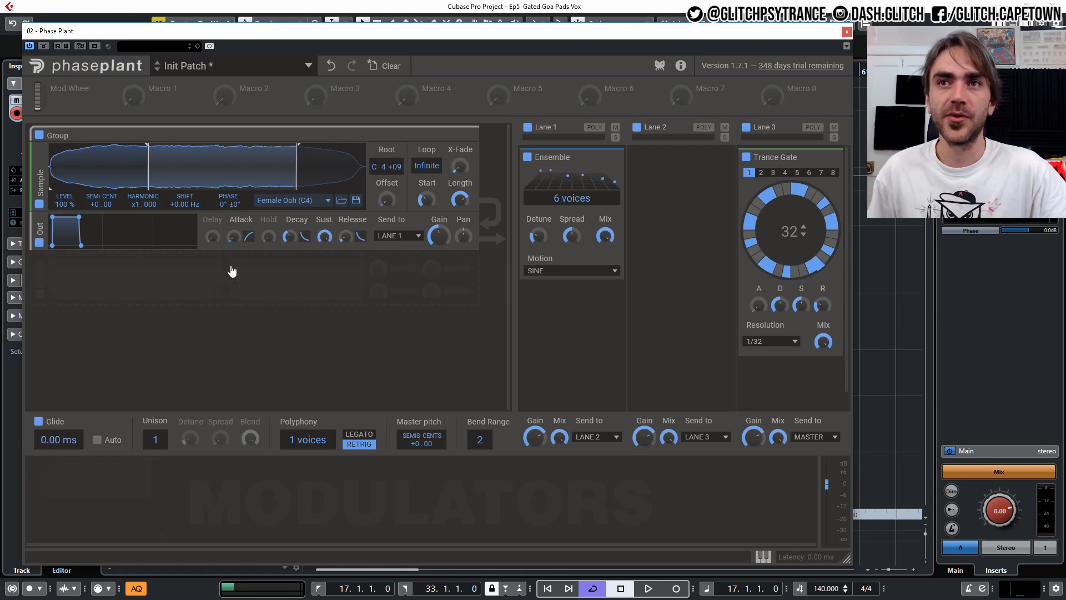
left_click(353, 435)
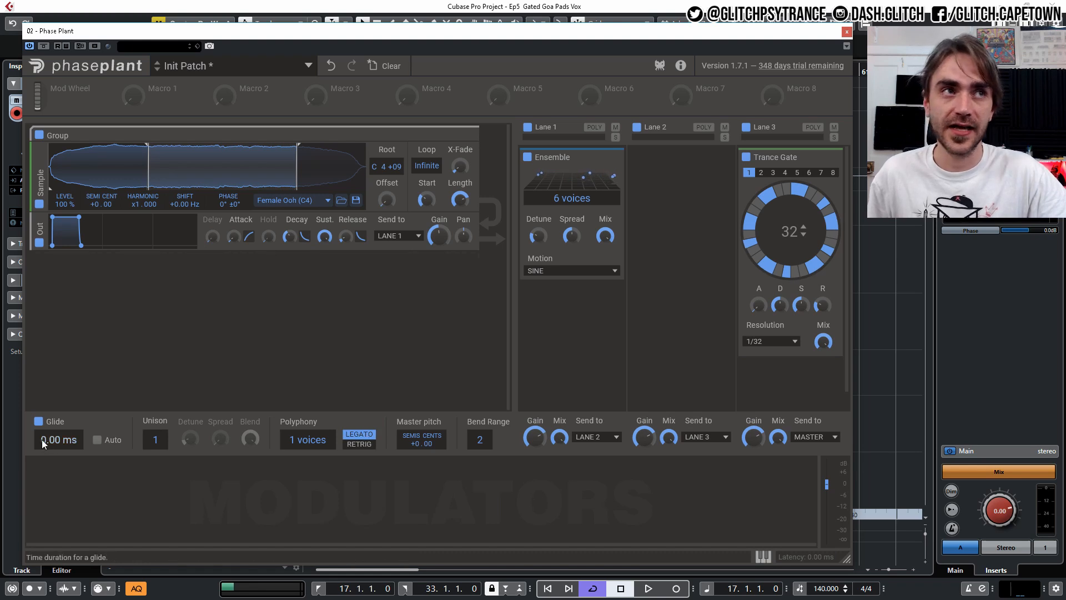
left_click_drag(43, 441, 43, 392)
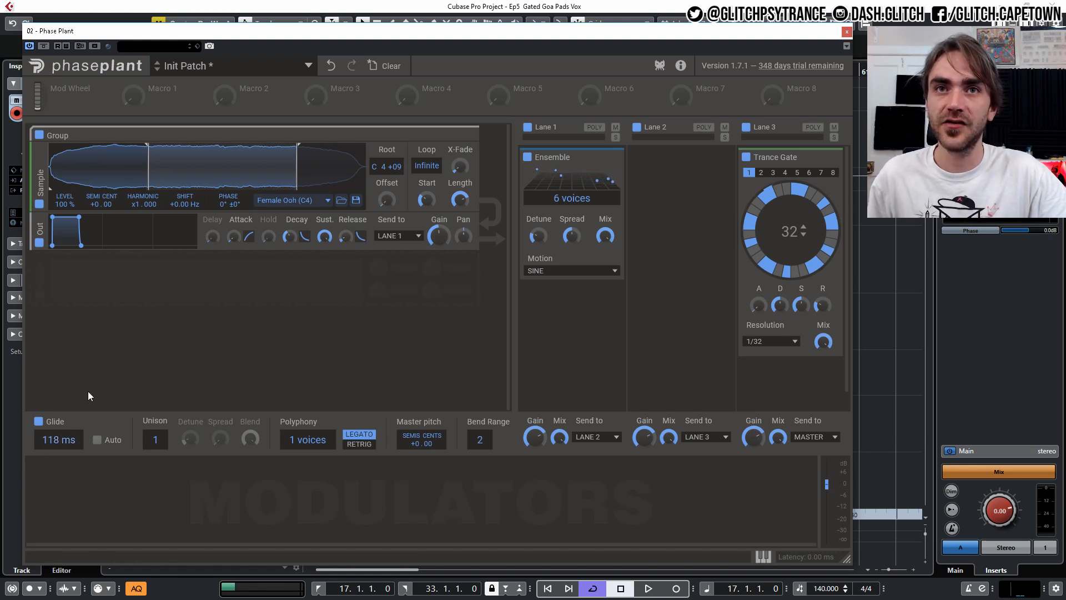
left_click(96, 439)
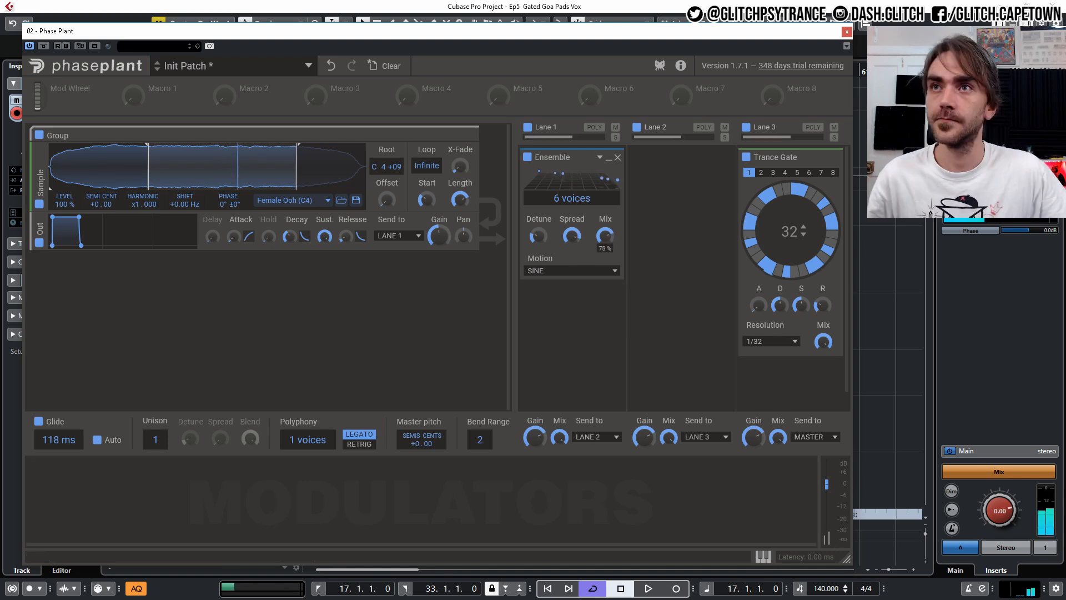
Lower the Ensemble's mix and minimize the effect in Lane 1.
left_click_drag(604, 237, 605, 255)
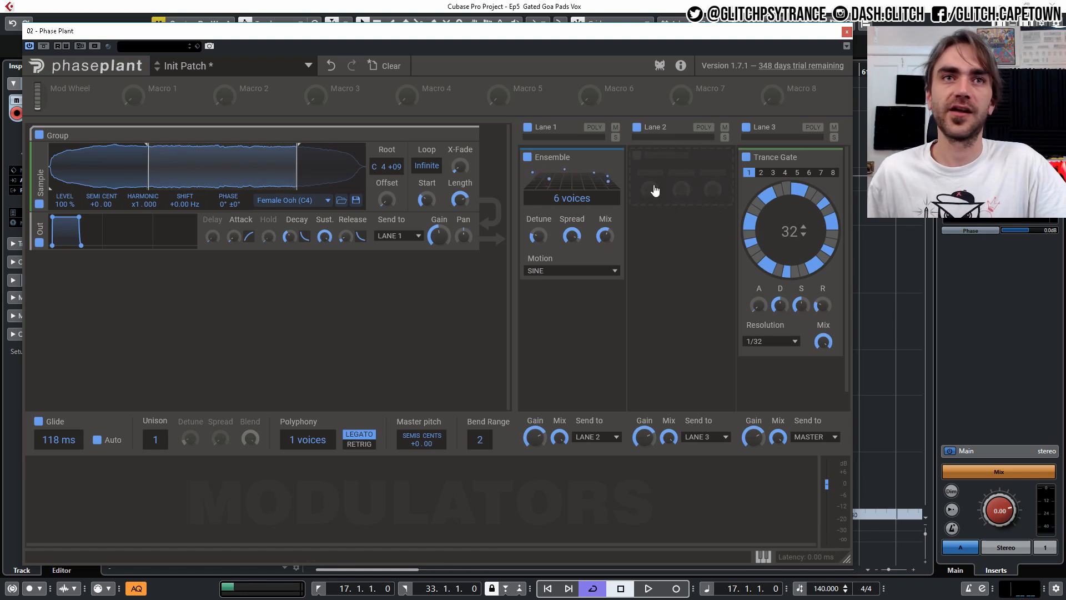
left_click(609, 165)
Add a Chorus below the Ensemble in Lane 1, adjust its rate and delay, and lower its mix.
left_click(571, 185)
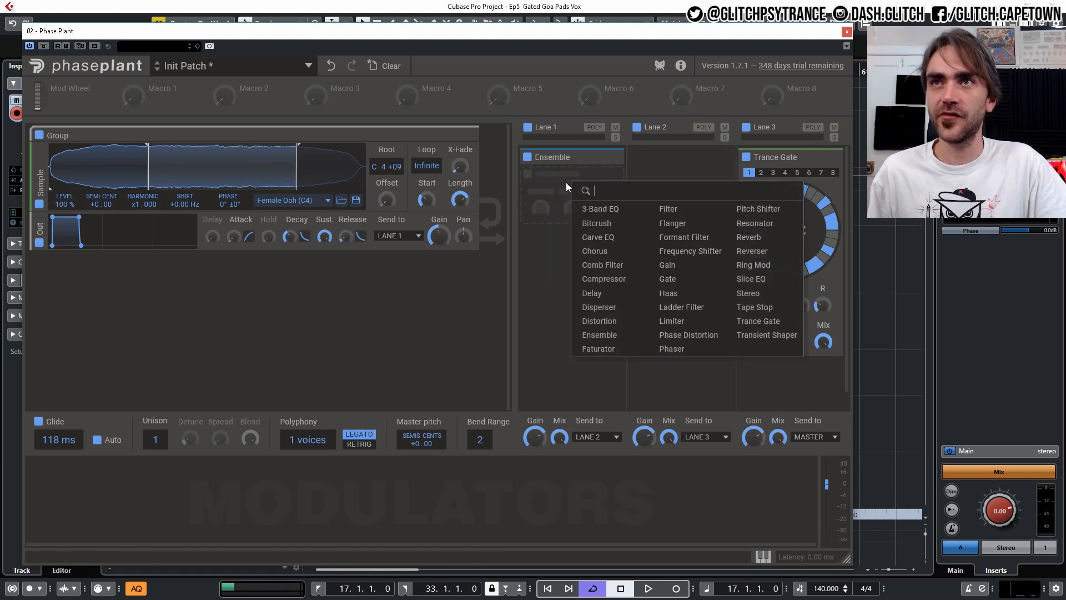
left_click(595, 251)
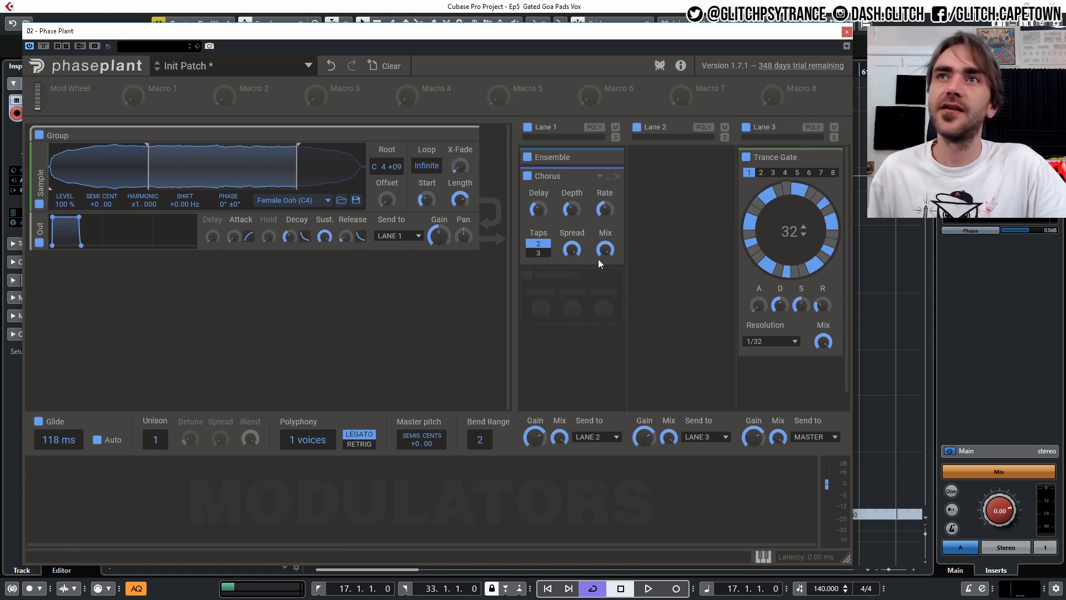
left_click_drag(605, 210, 605, 212)
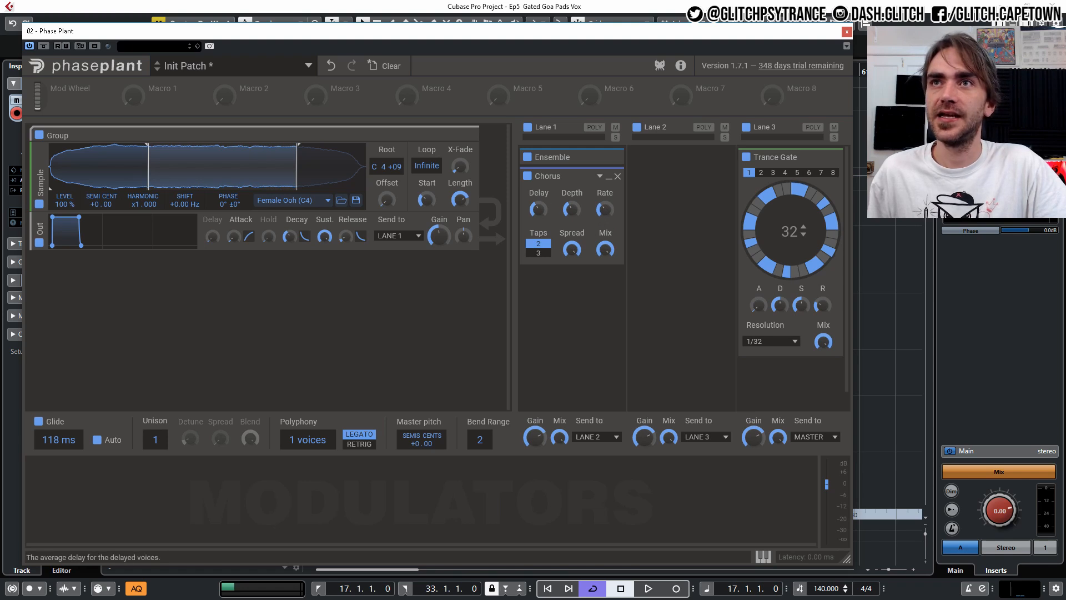
left_click_drag(538, 210, 538, 212)
left_click_drag(605, 250, 605, 262)
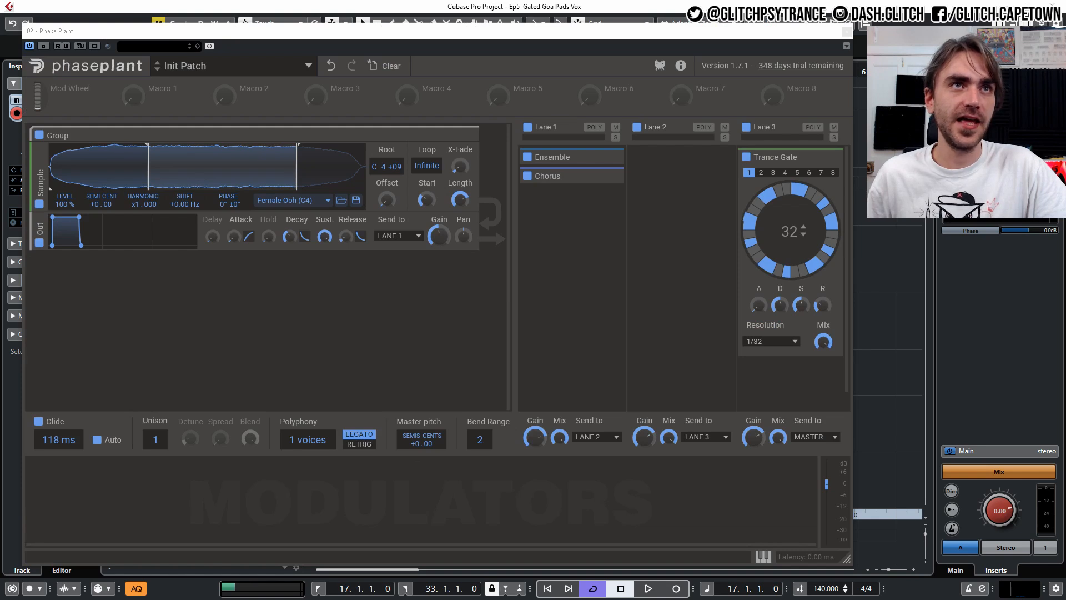
Add a Reverb below the Chorus in Lane 1, raise its mix slightly, and minimize the effect.
left_click(564, 210)
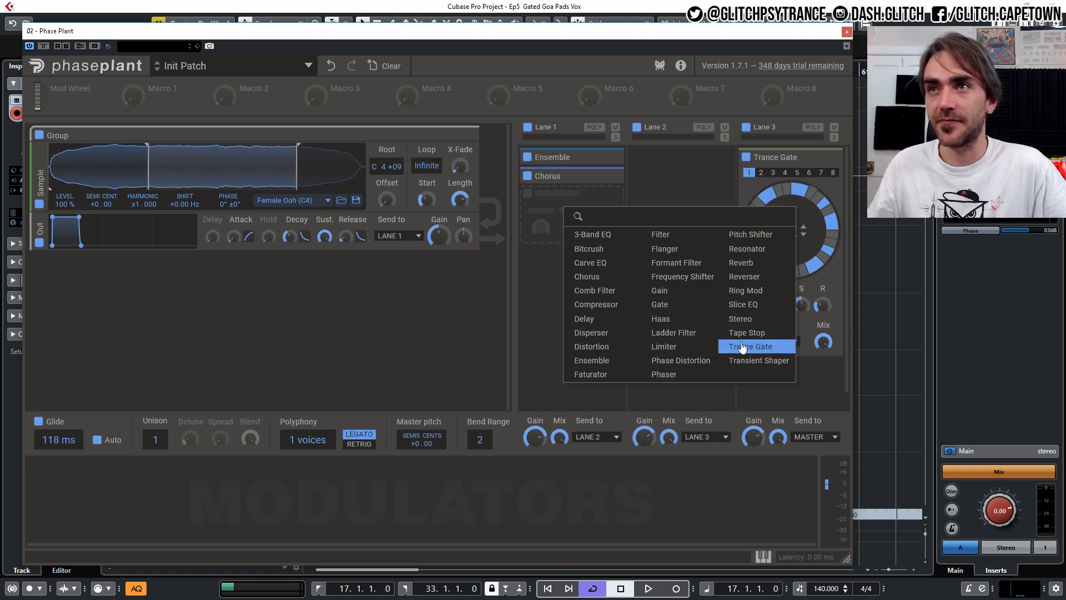
left_click(751, 264)
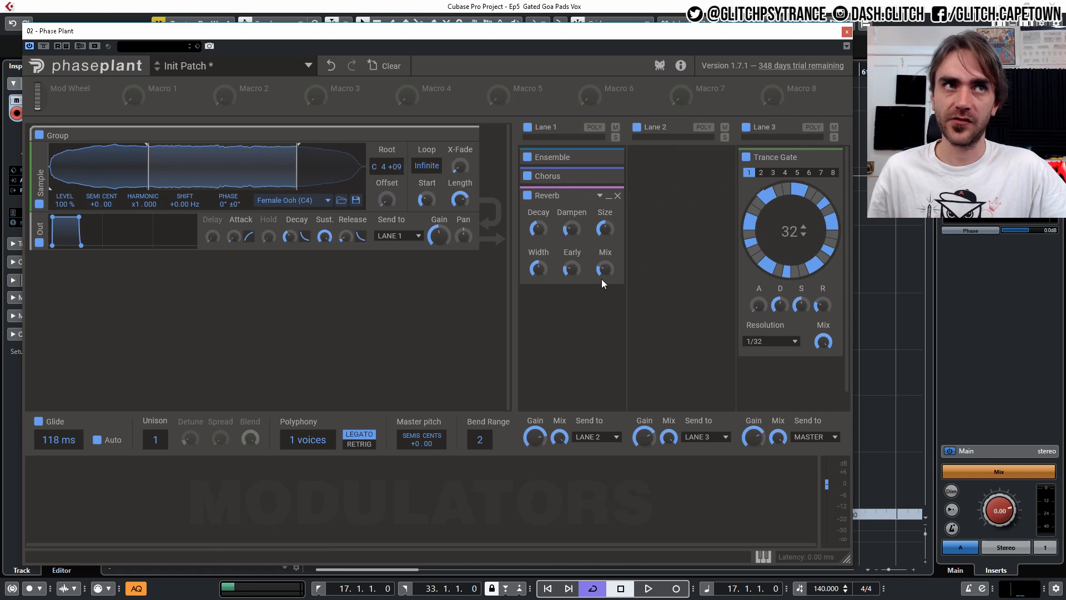
left_click_drag(605, 270, 605, 270)
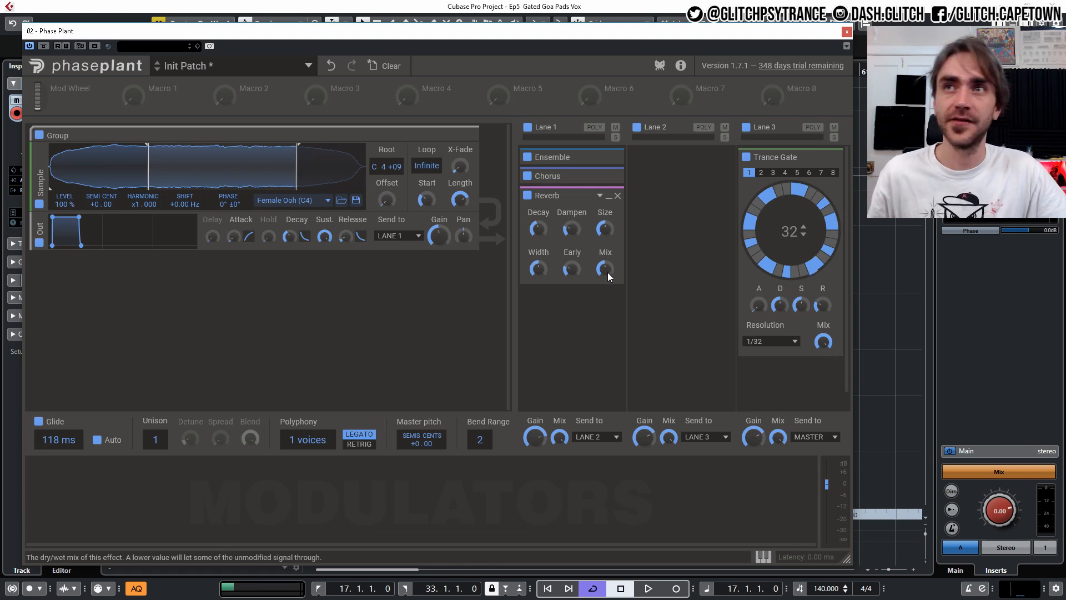
left_click(609, 196)
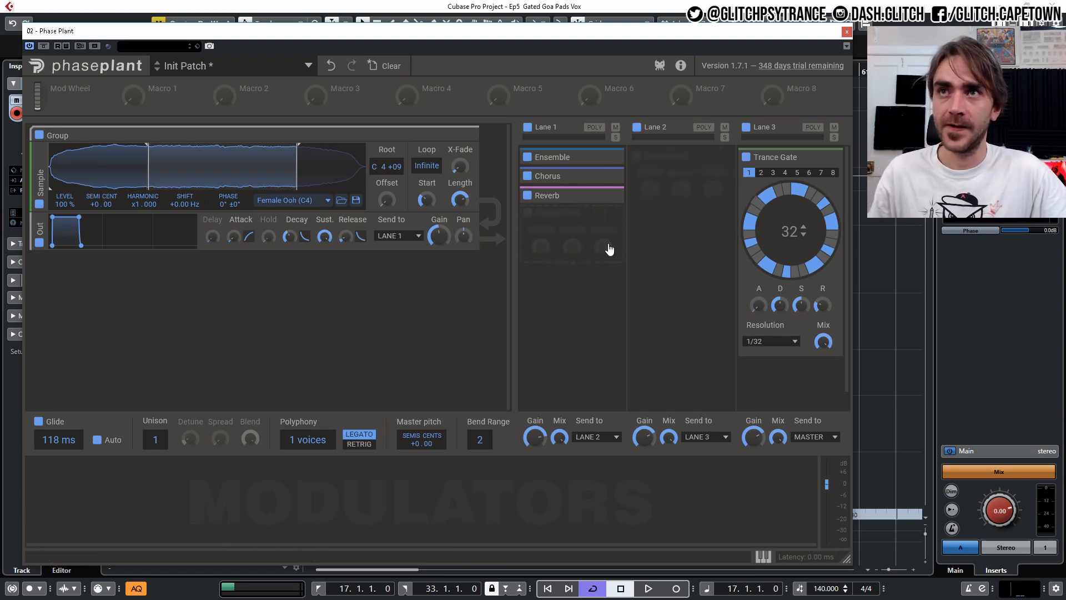
Add a Carve EQ below the Reverb in Lane 1 and minimize it.
left_click(560, 242)
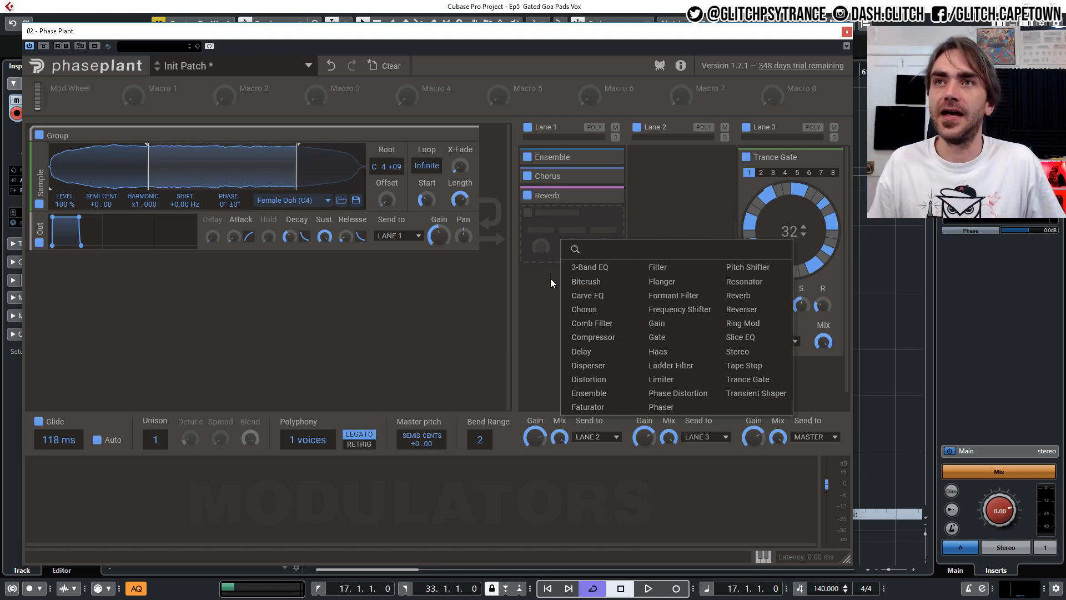
left_click(562, 221)
mouse_move(556, 199)
left_mouse_down()
mouse_move(554, 220)
mouse_move(554, 203)
left_mouse_up()
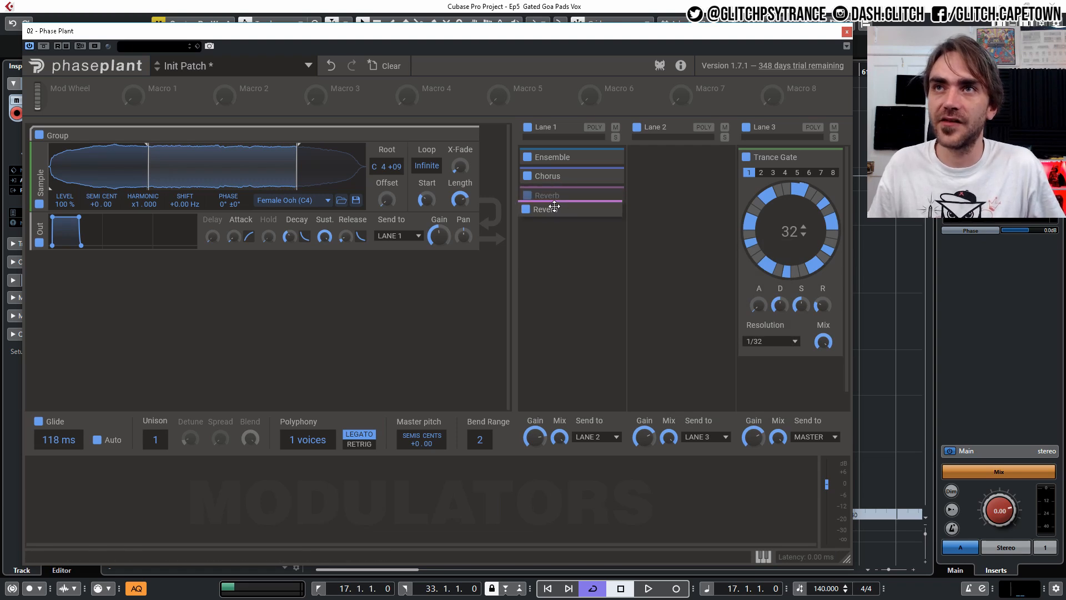
left_click(561, 221)
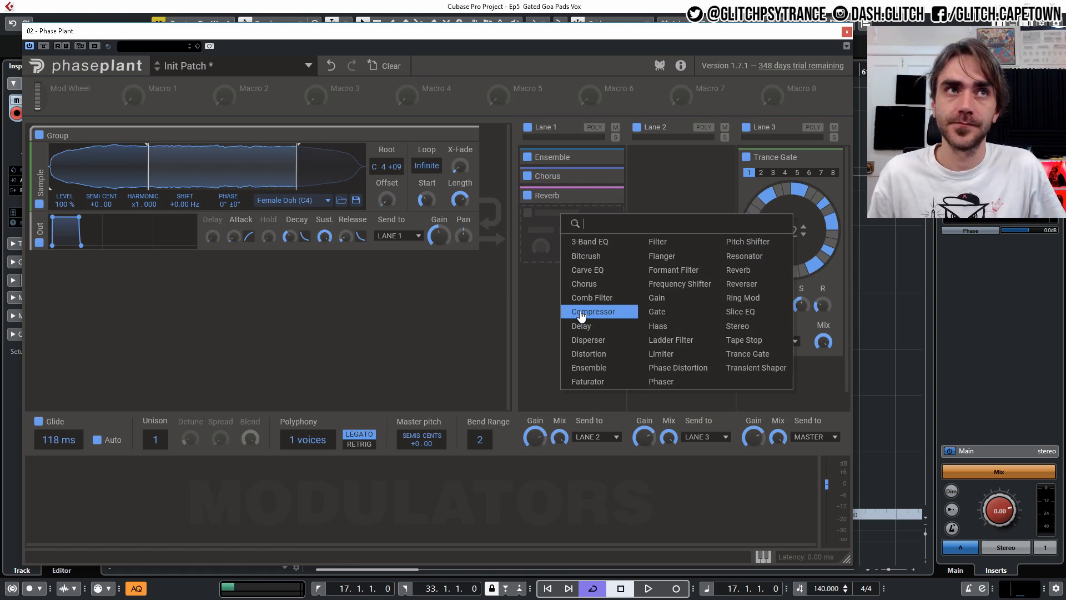
left_click(589, 270)
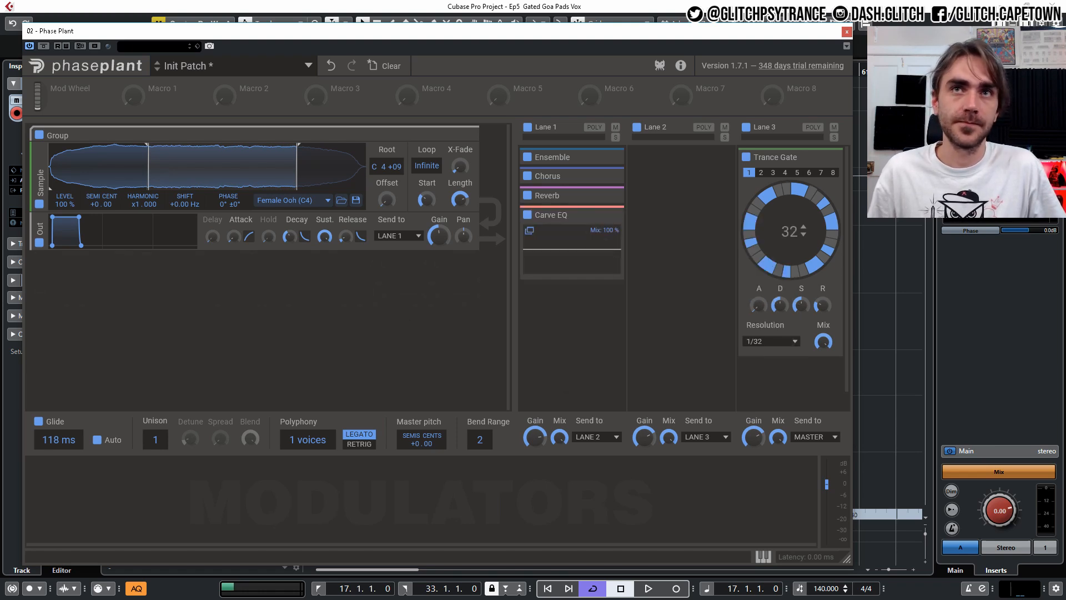
left_click(609, 216)
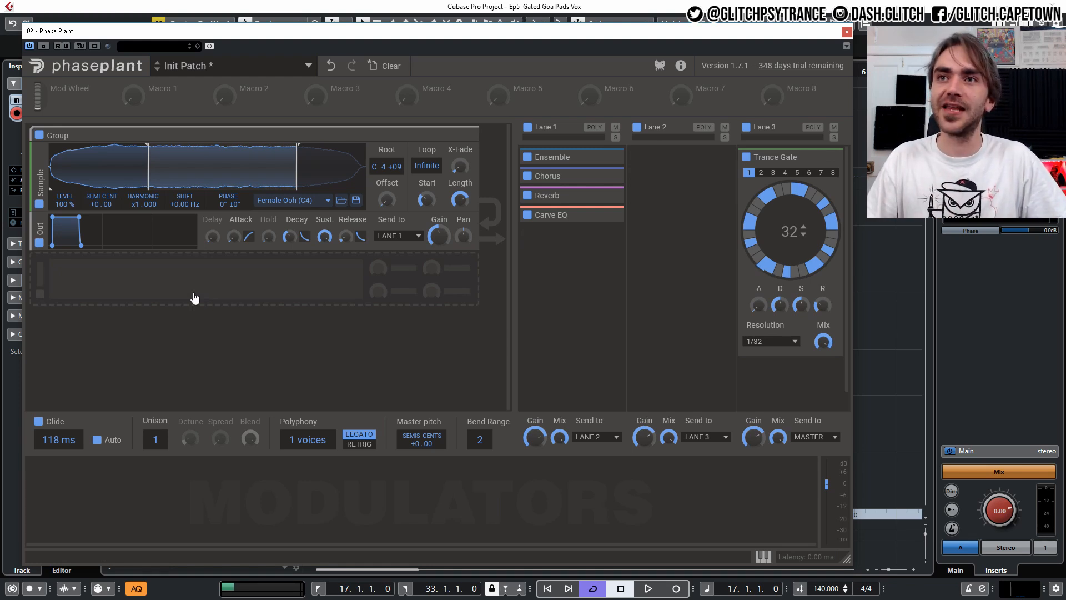
Route Lane 1 to Lane 3 and add a second Output to the sample group that sends to Lane 2.
left_click(590, 437)
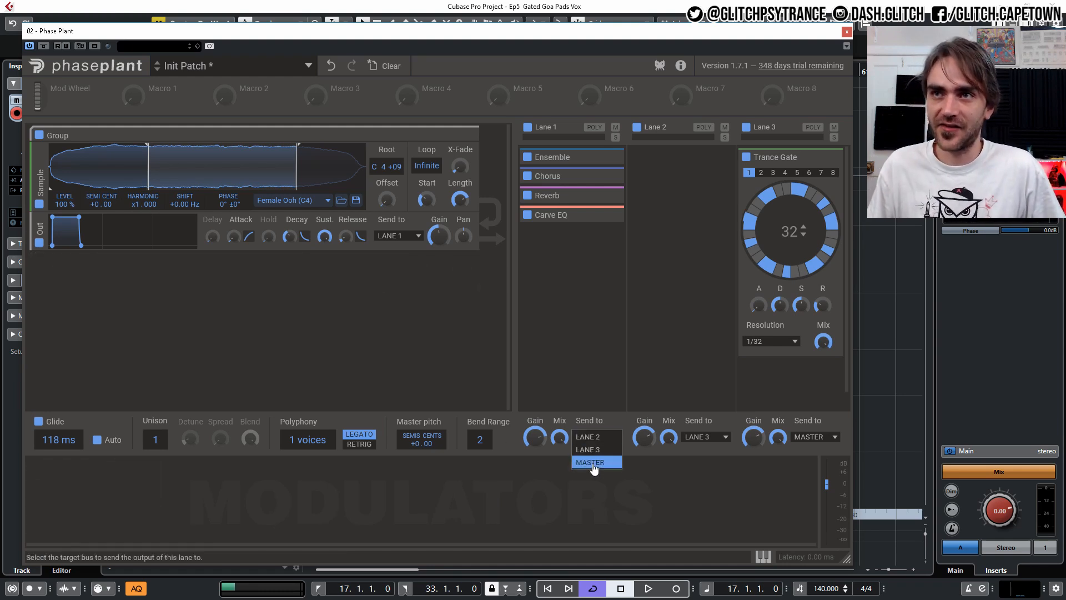
left_click(589, 449)
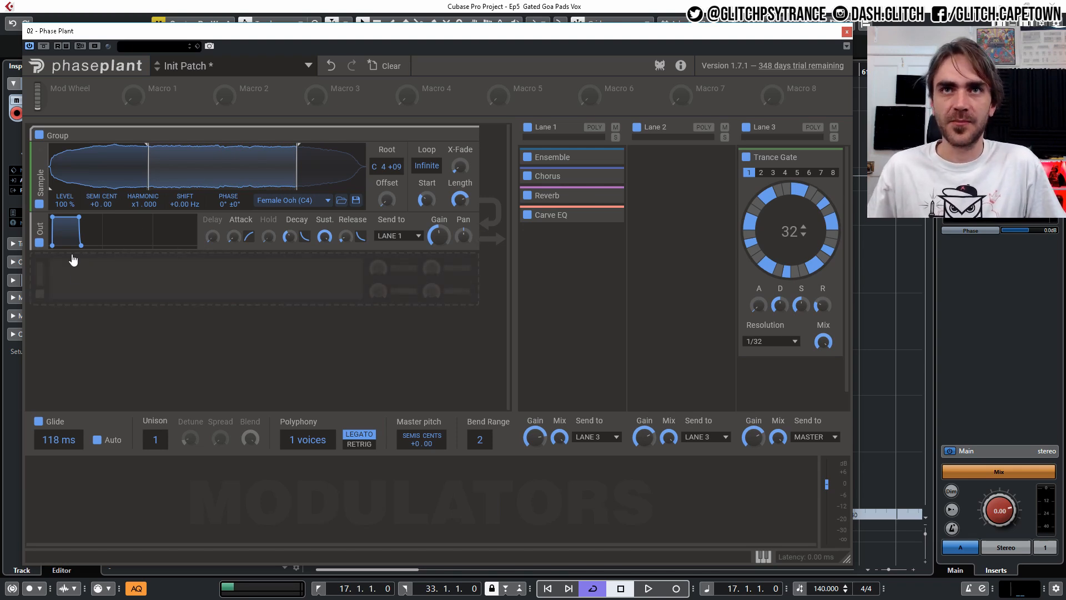
left_click(57, 263)
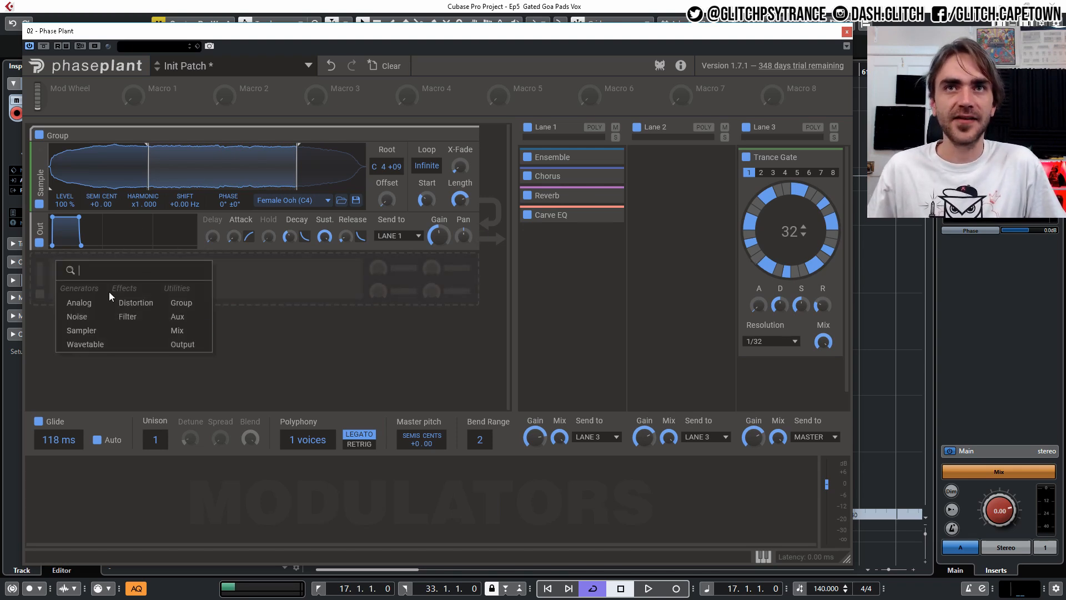
left_click(182, 344)
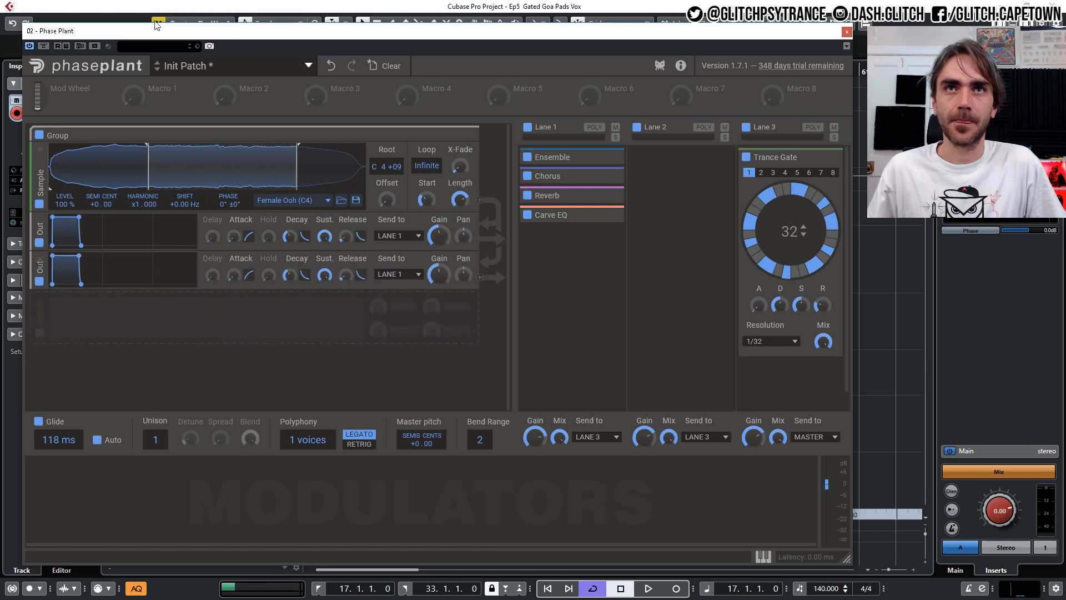
left_click(401, 274)
left_click(403, 298)
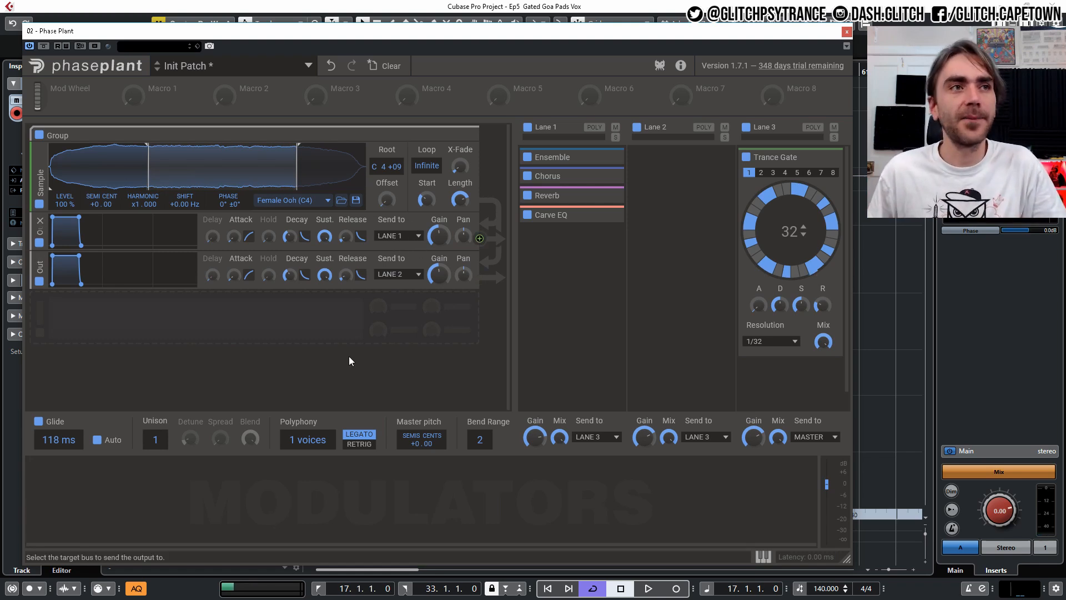
Add a sine LFO modulator with its synced rate set to 4/4.
left_click(111, 501)
left_click(130, 498)
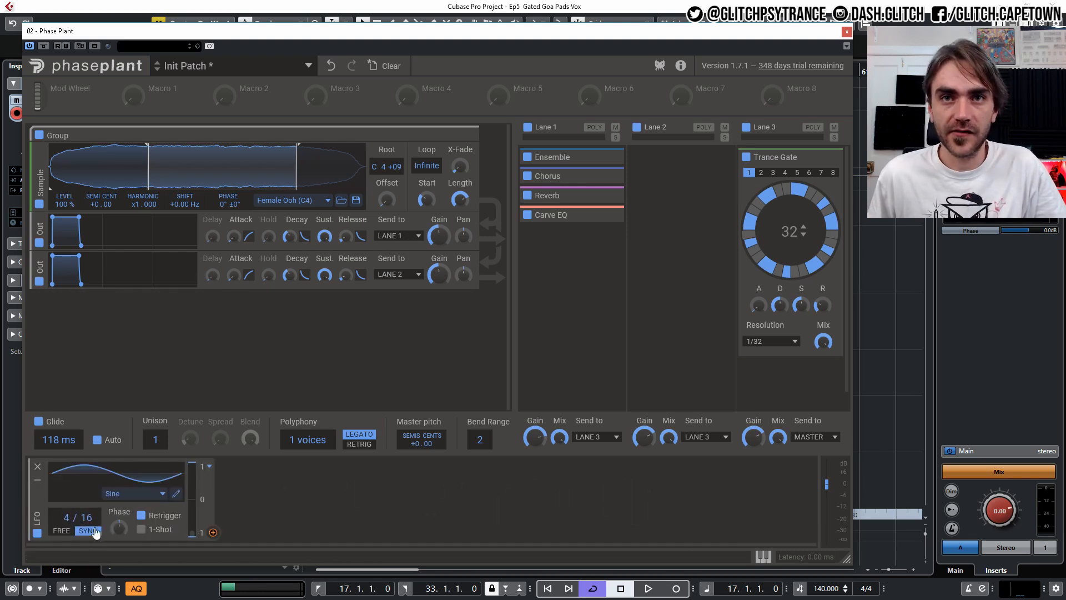
left_click_drag(88, 518, 88, 497)
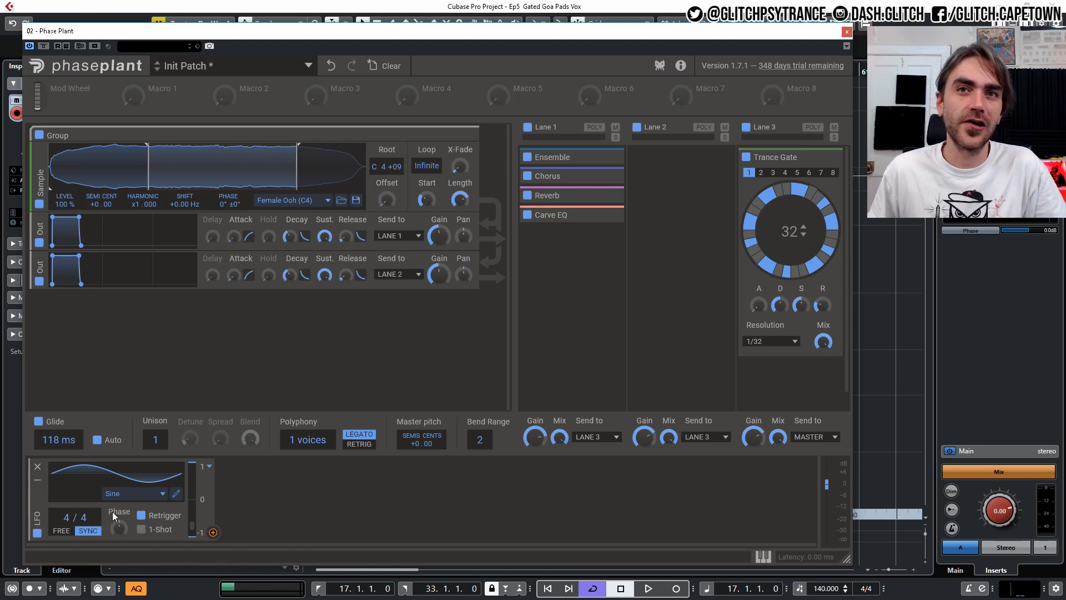
Assign the LFO to the pan of both Outputs and set the modulation depth for each.
left_click(212, 533)
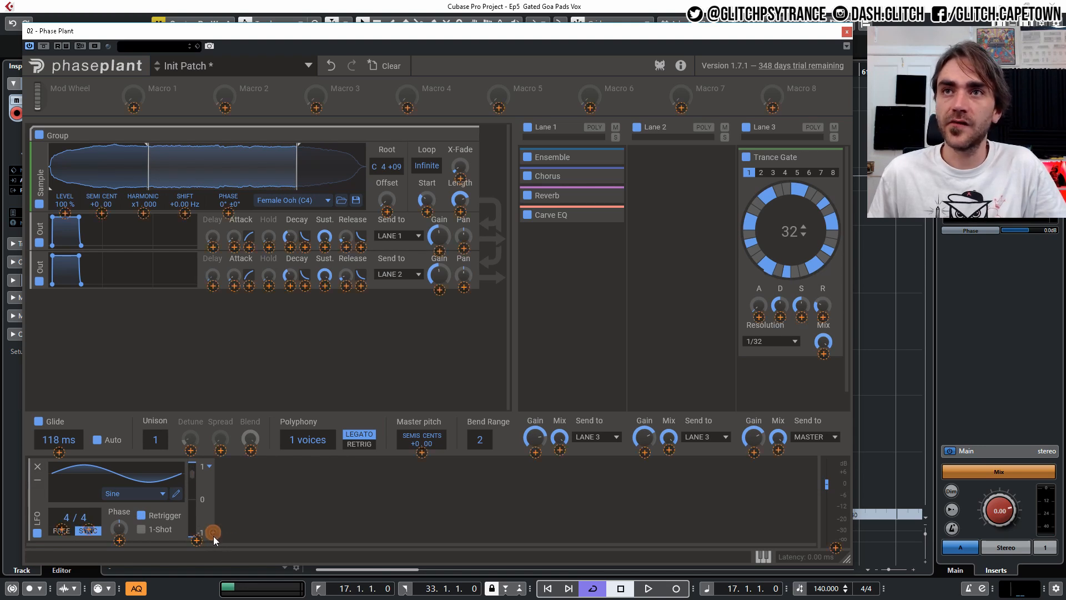
left_click(463, 248)
mouse_move(464, 249)
left_mouse_down()
mouse_move(464, 282)
mouse_move(464, 262)
left_mouse_up()
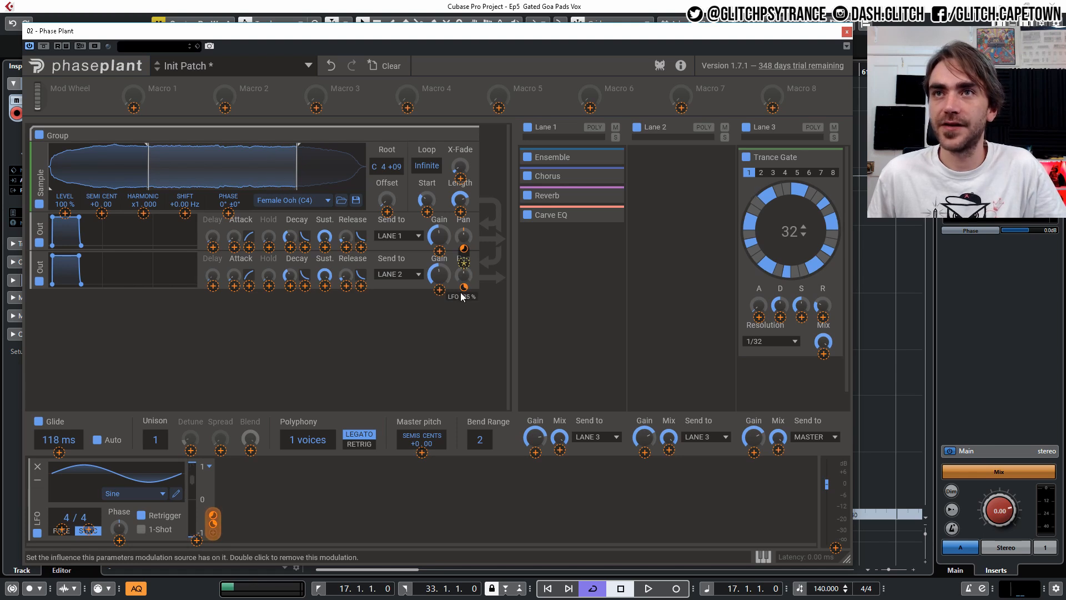
left_click(216, 531)
left_click(311, 482)
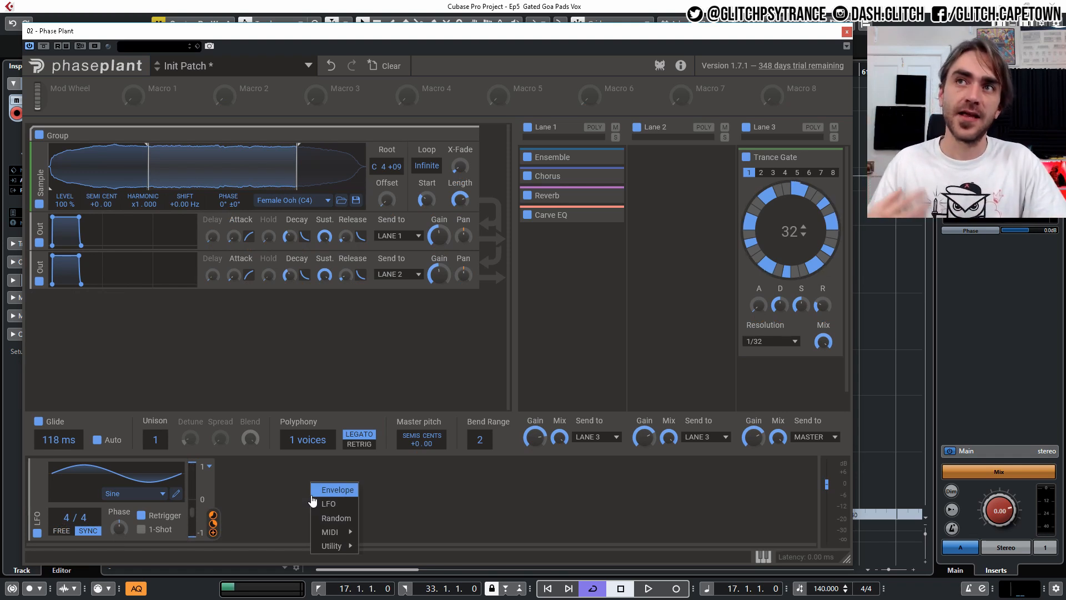
Add a Formant Filter to the empty Lane 2.
left_click(644, 162)
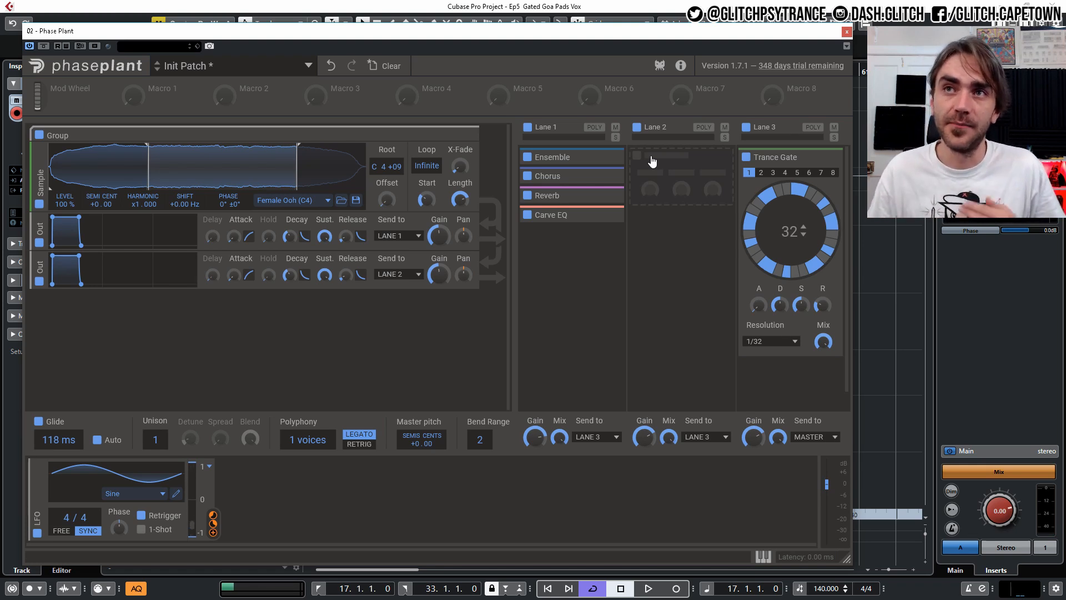
left_click(652, 162)
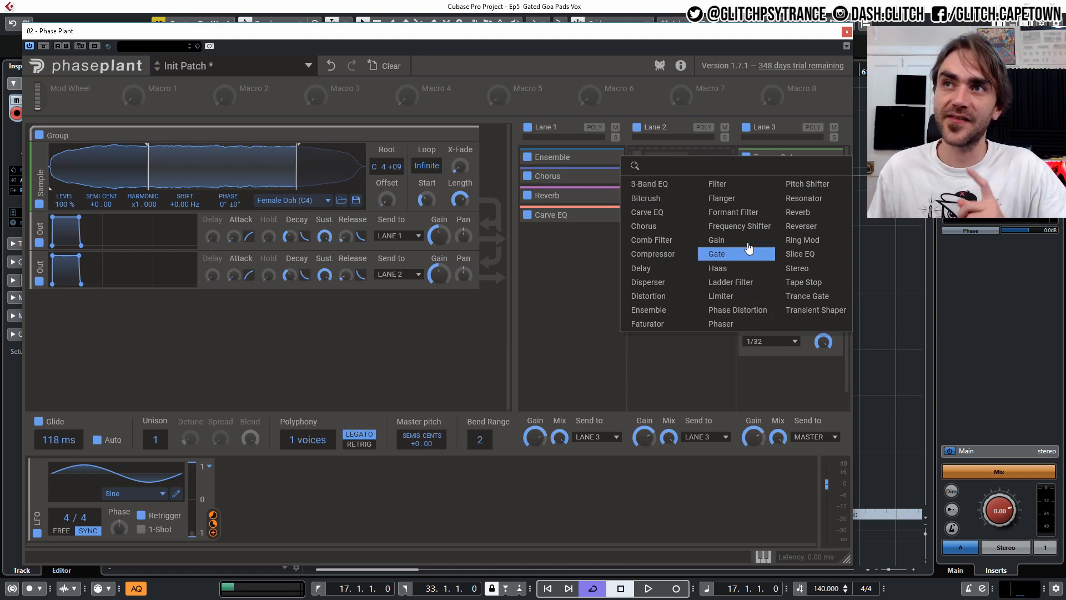
left_click(745, 218)
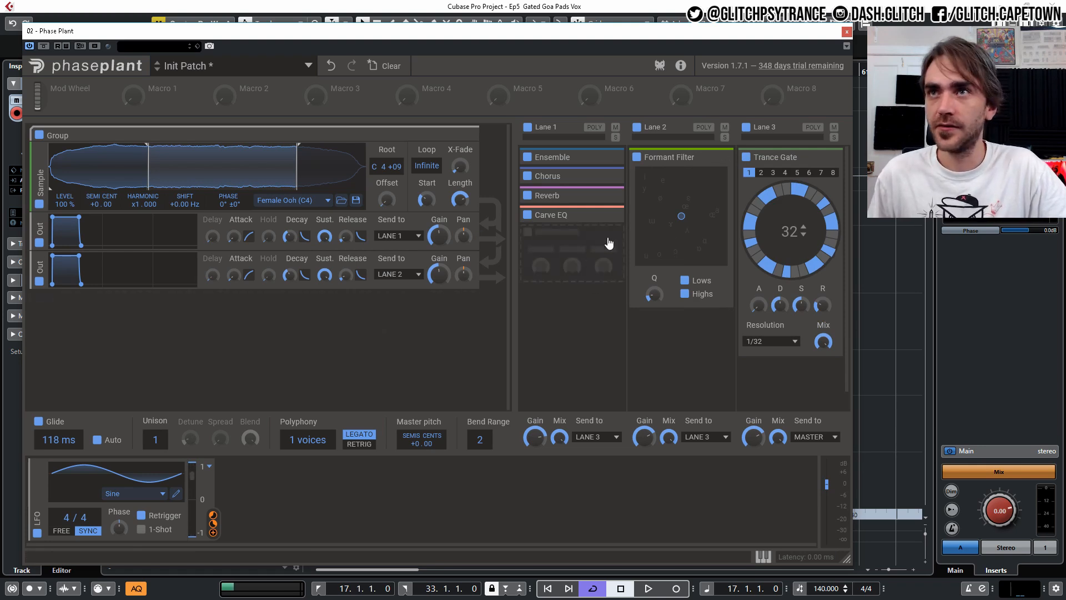
Add a Random modulator synced at 4/16 and assign it to the horizontal axis of the Formant Filter.
left_click(278, 493)
left_click(300, 511)
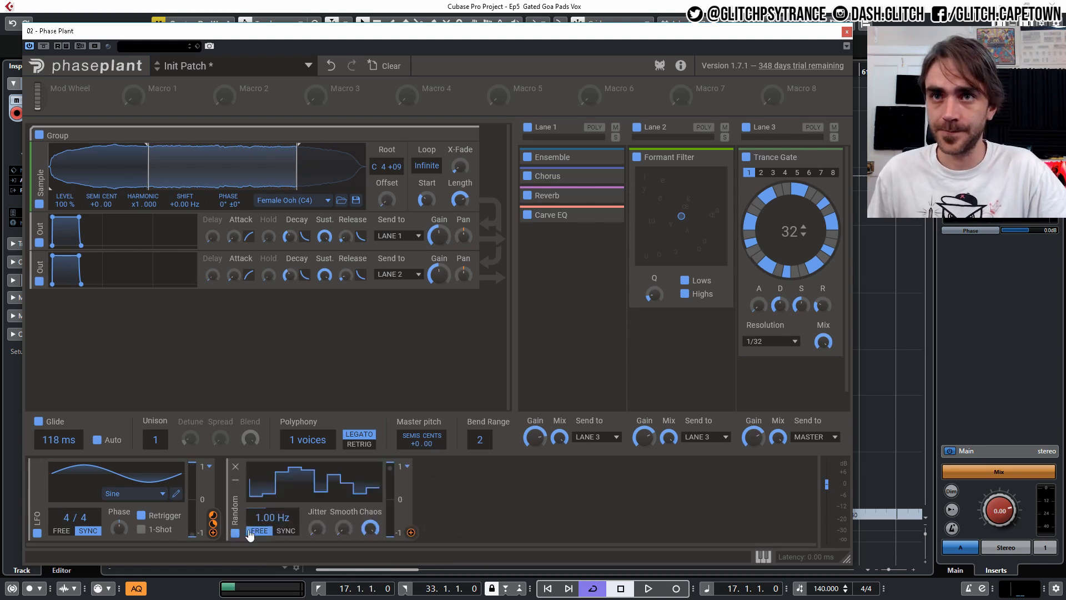
left_click(286, 531)
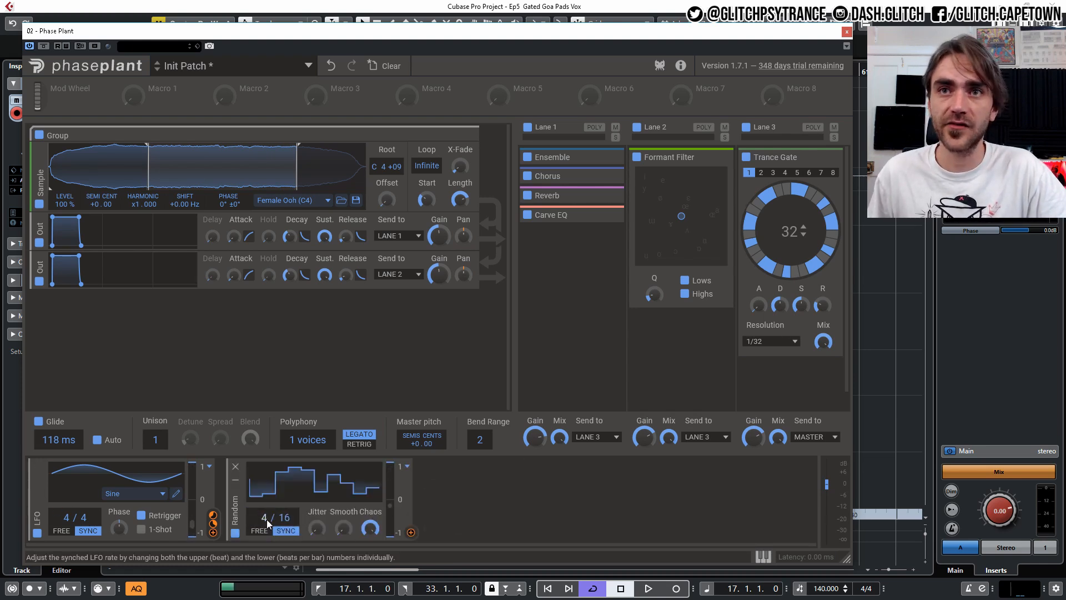
left_click_drag(264, 519, 264, 527)
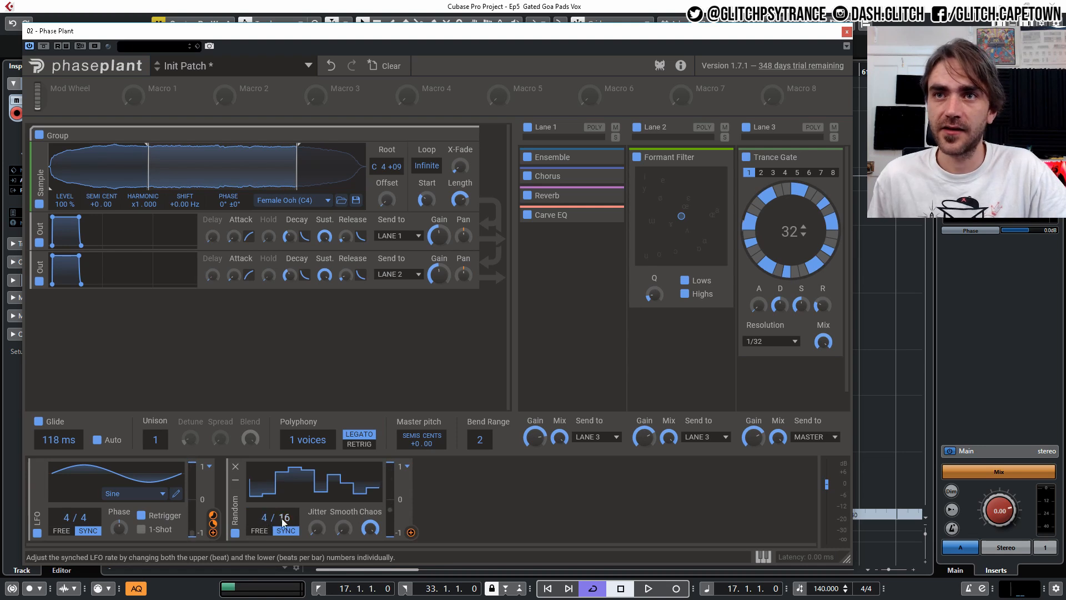
left_click(412, 533)
left_click(681, 270)
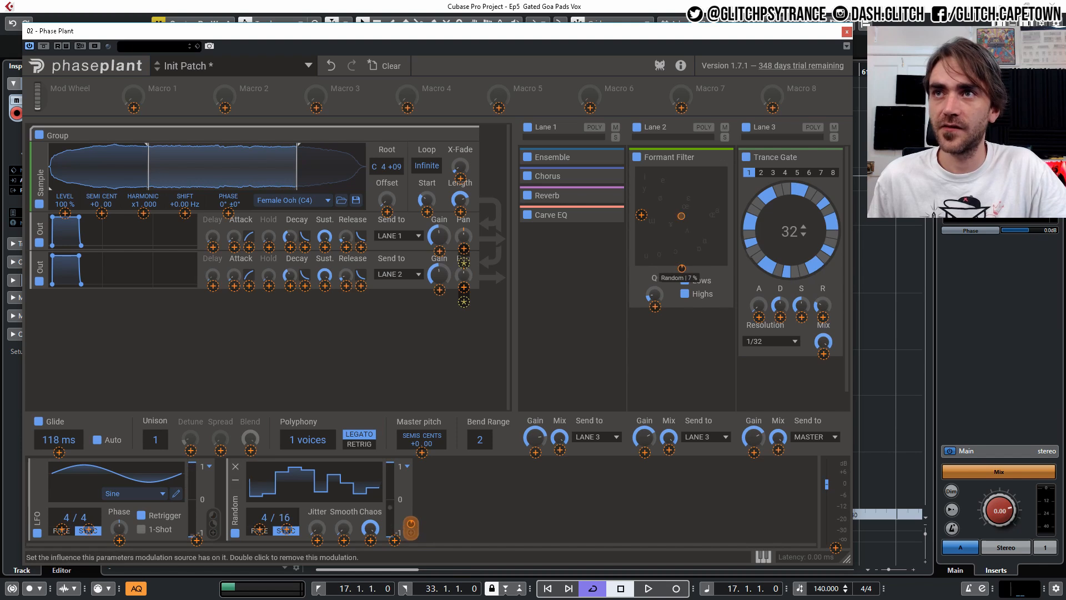
left_click_drag(681, 268, 681, 255)
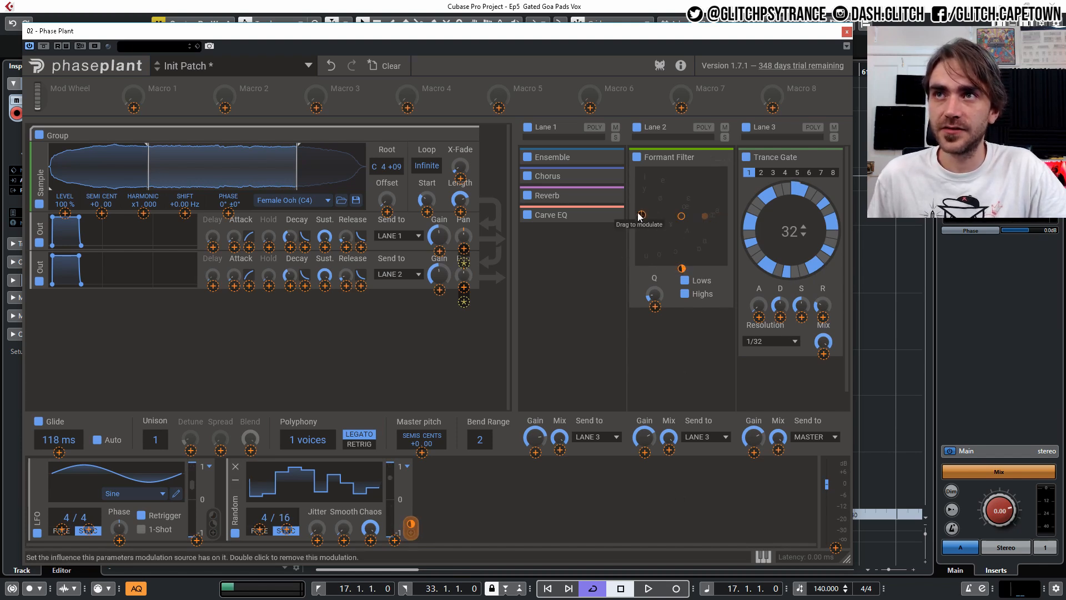
Duplicate the Random modulator and assign the copy to the vertical axis of the Formant Filter.
left_click(451, 505)
left_click_drag(236, 498, 452, 502)
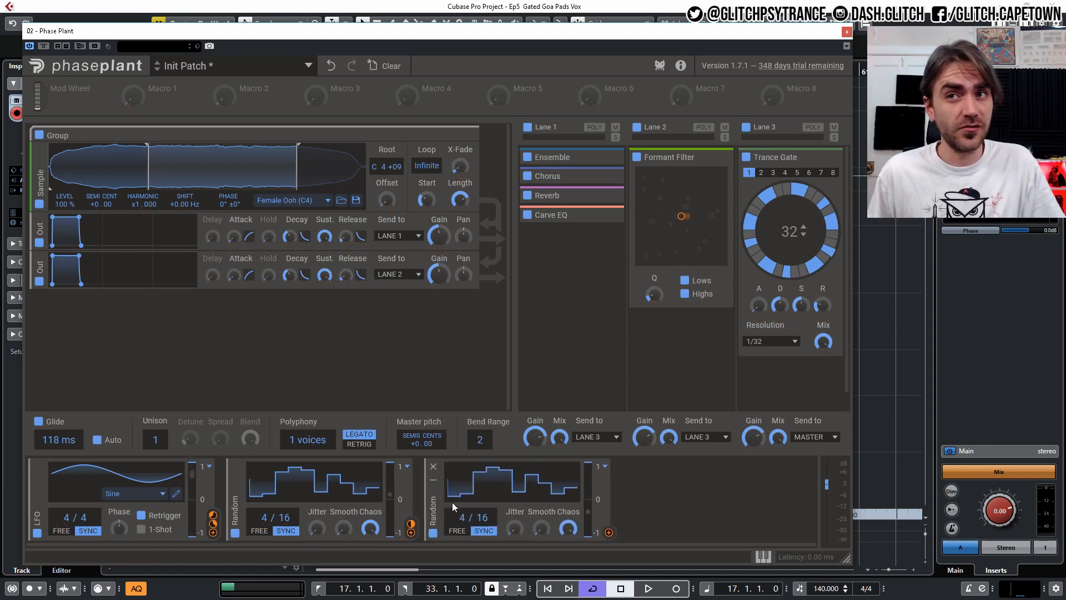
left_click(609, 534)
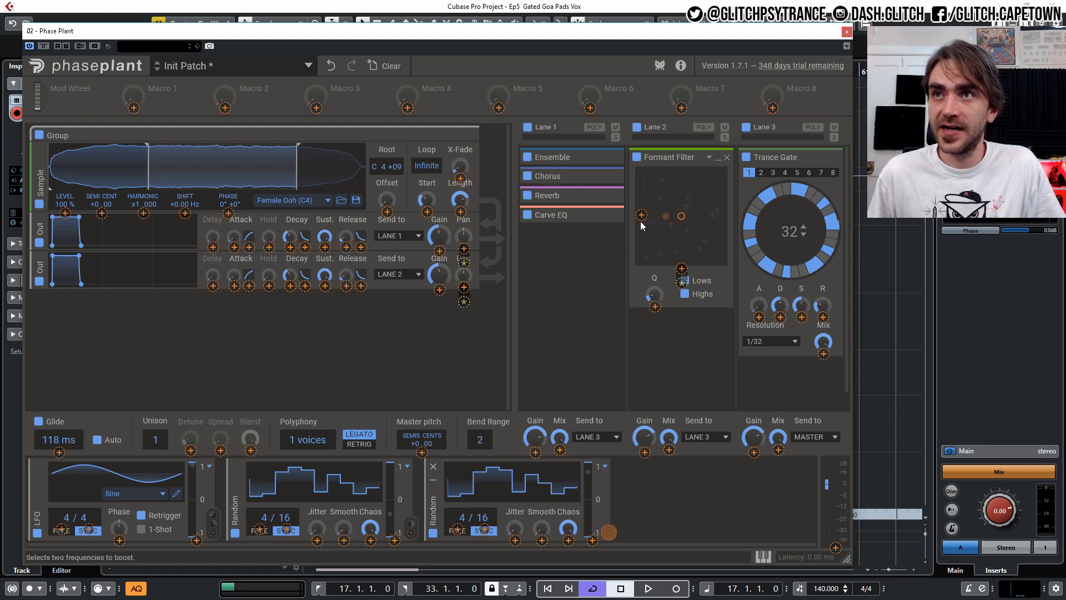
left_click_drag(641, 215, 642, 192)
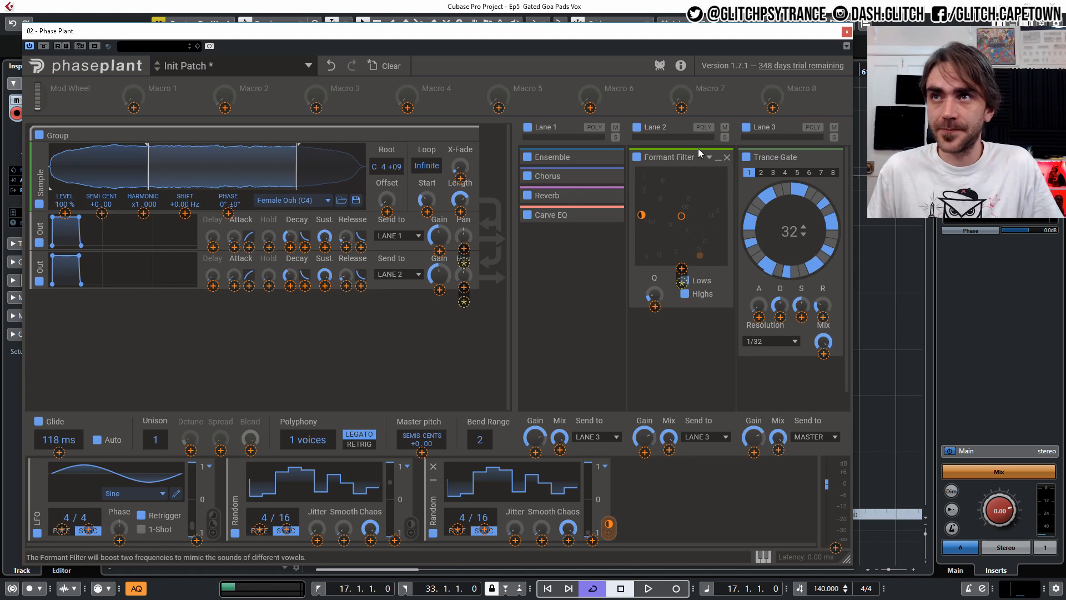
Add a Reverb after the Formant Filter in Lane 2 and collapse both effects.
left_click(717, 158)
left_click(657, 181)
left_click(670, 193)
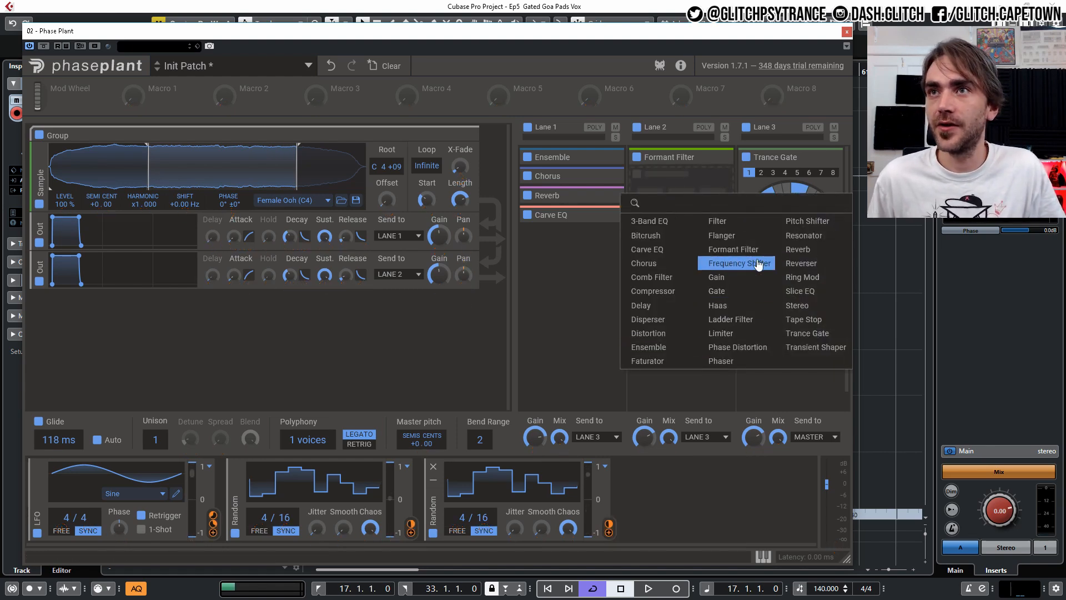
left_click(798, 249)
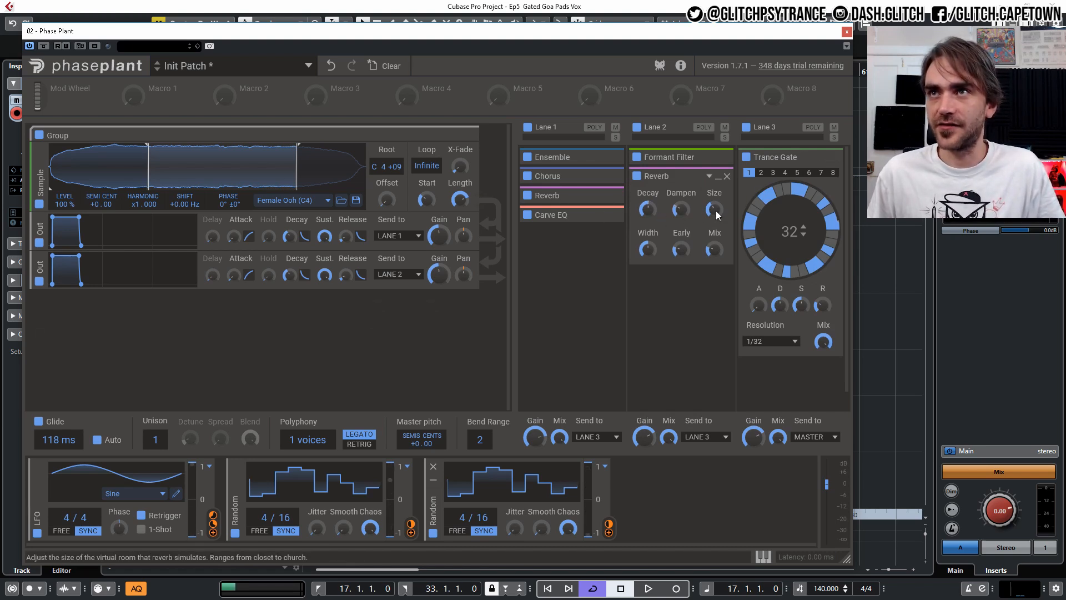
mouse_move(687, 255)
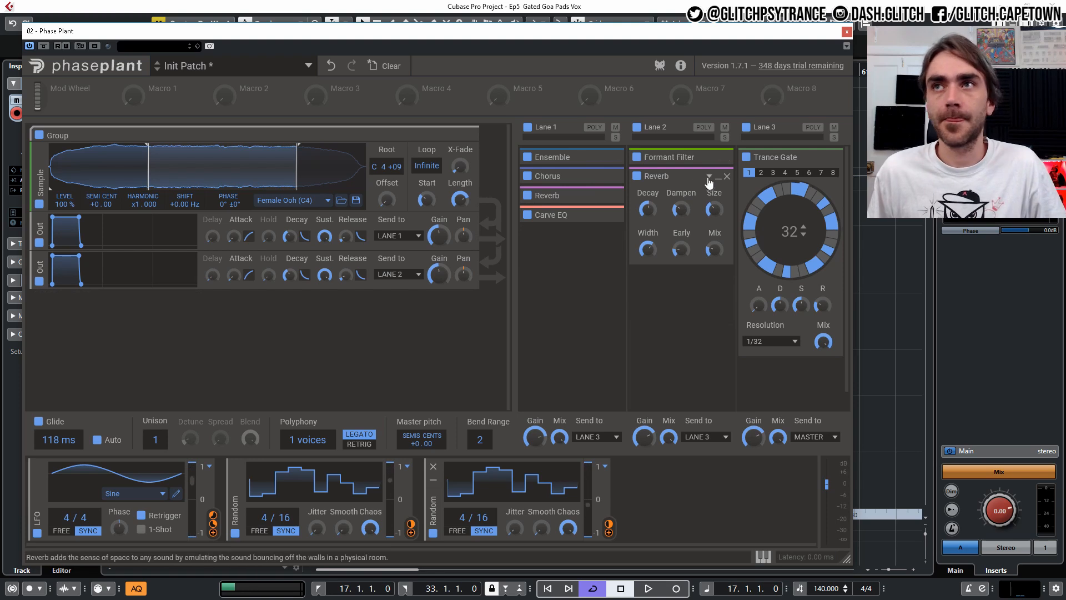
left_click(717, 183)
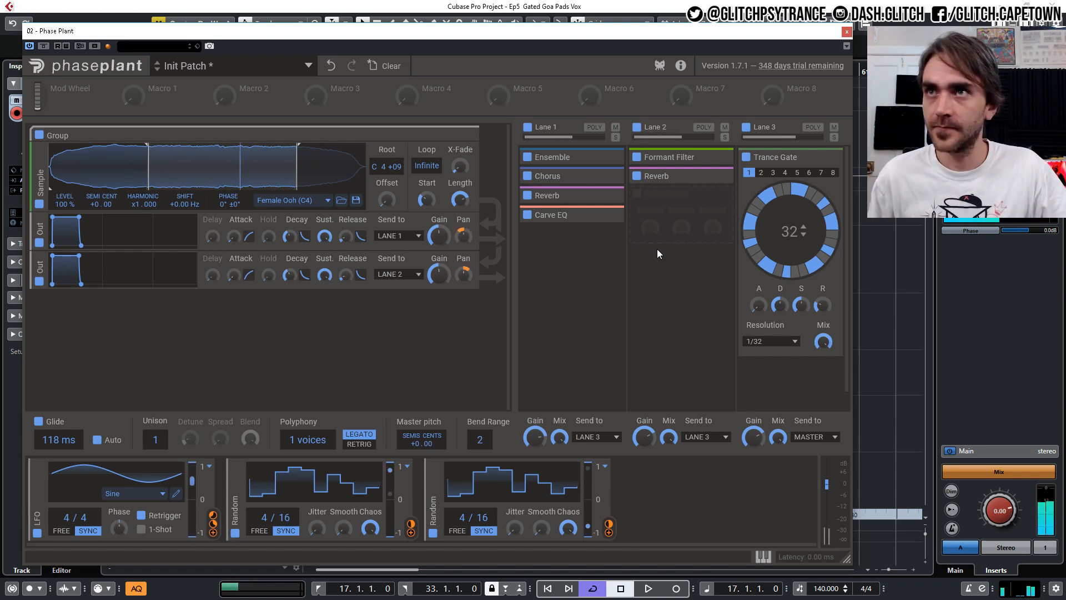
Adjust the Formant Filter's Q and turn off its Lows and Highs.
left_click(719, 157)
left_click_drag(648, 298, 648, 288)
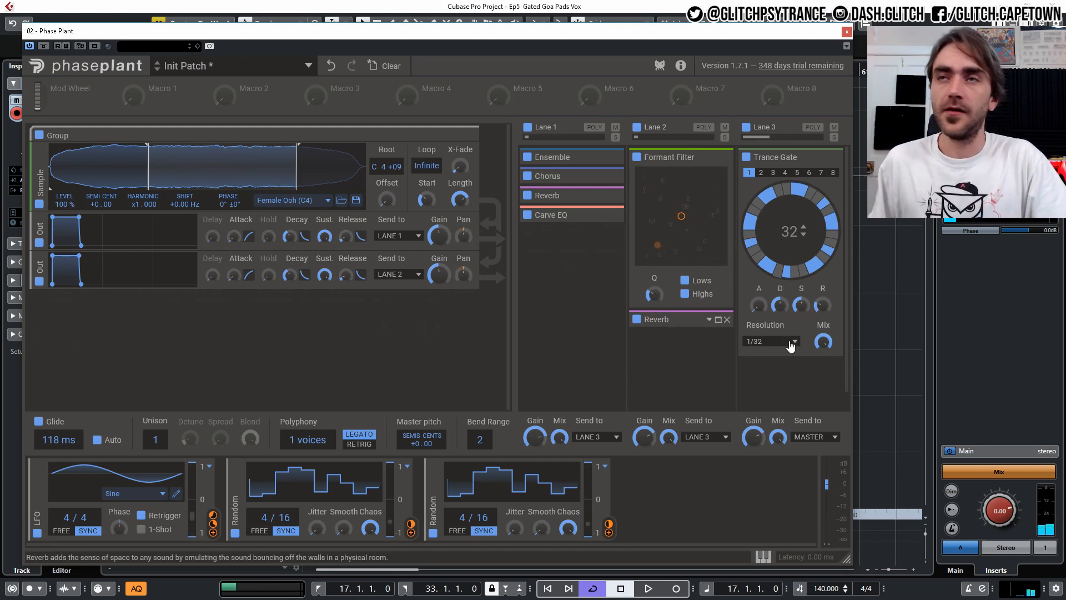
left_click(685, 294)
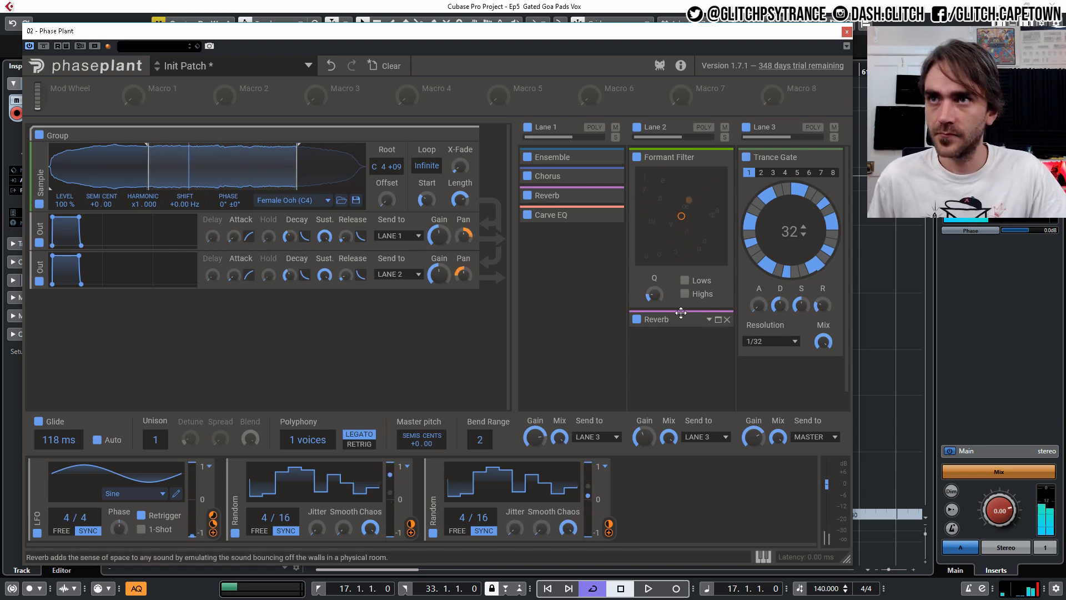
Raise the mix of the Reverb in Lane 2 and try a lower overall mix for Lane 1.
left_click(718, 321)
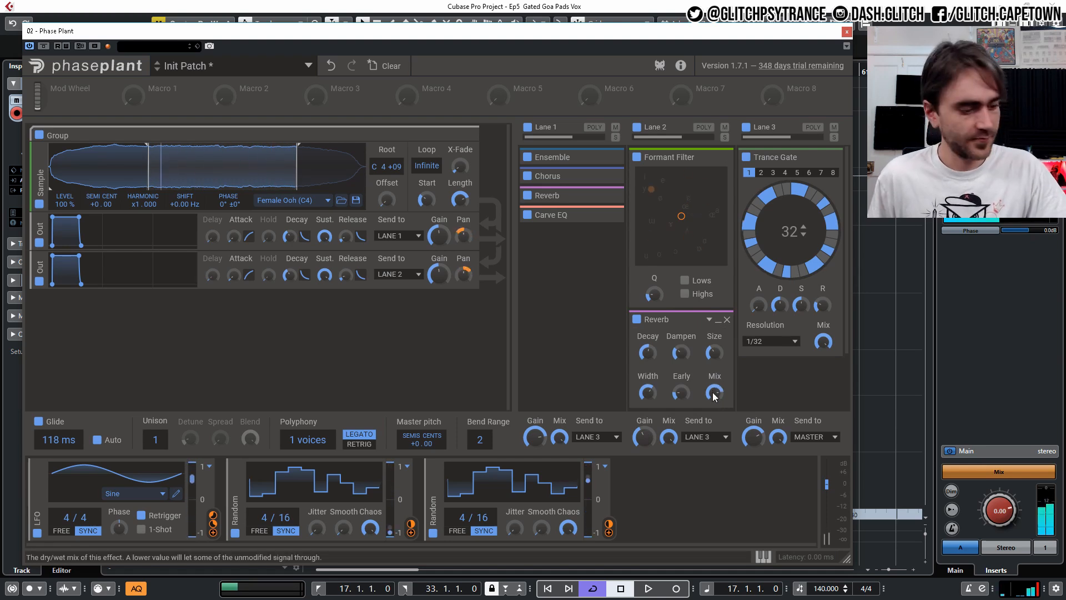
left_click(719, 323)
left_click(718, 158)
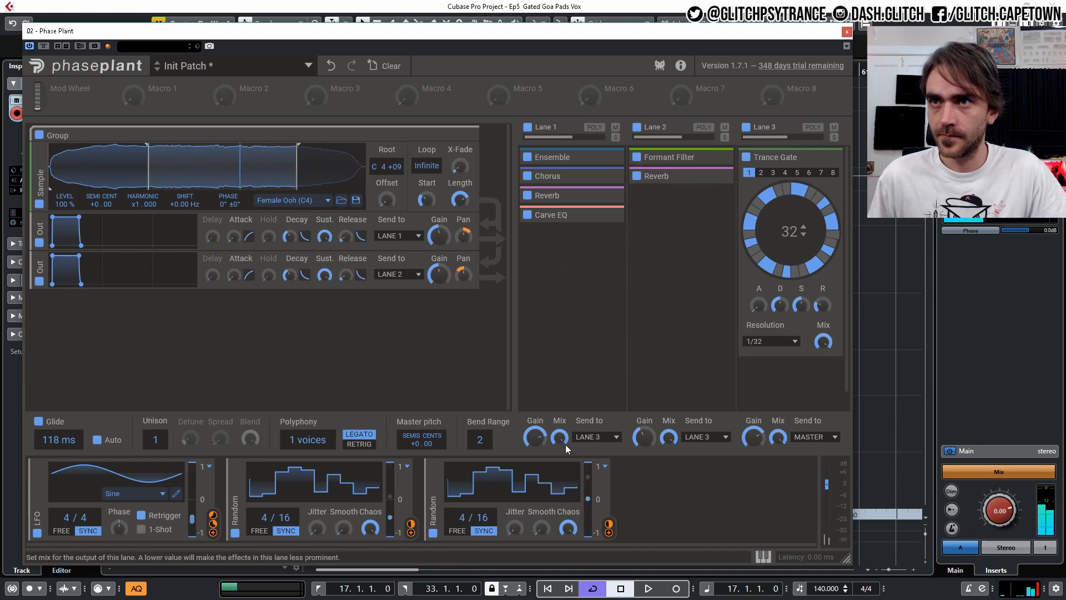
left_click_drag(560, 440, 561, 475)
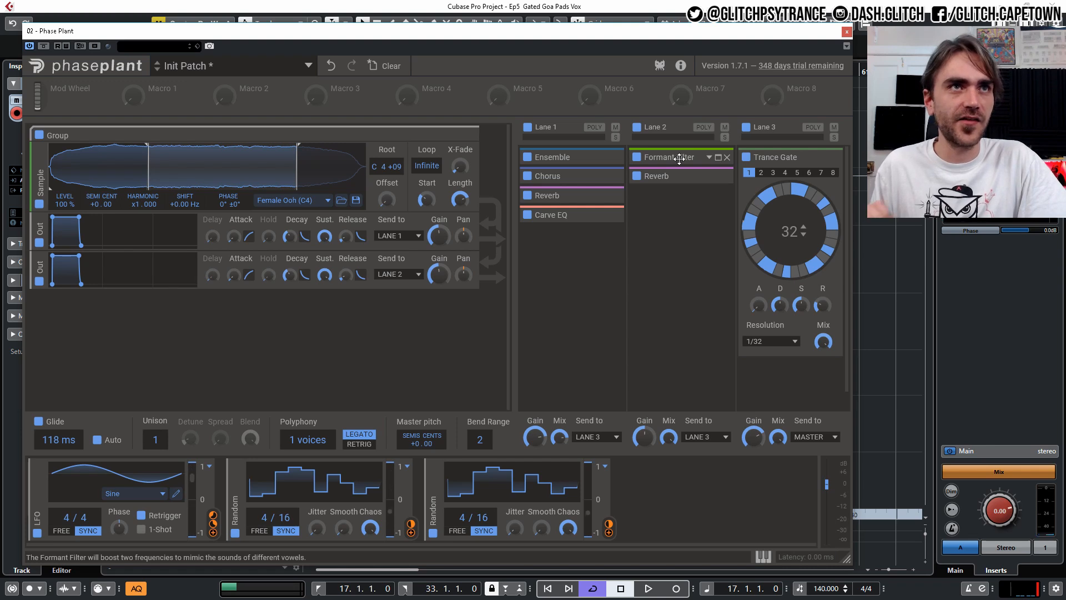
Add a Carve EQ after the Reverb in Lane 2 and collapse it.
left_click(661, 194)
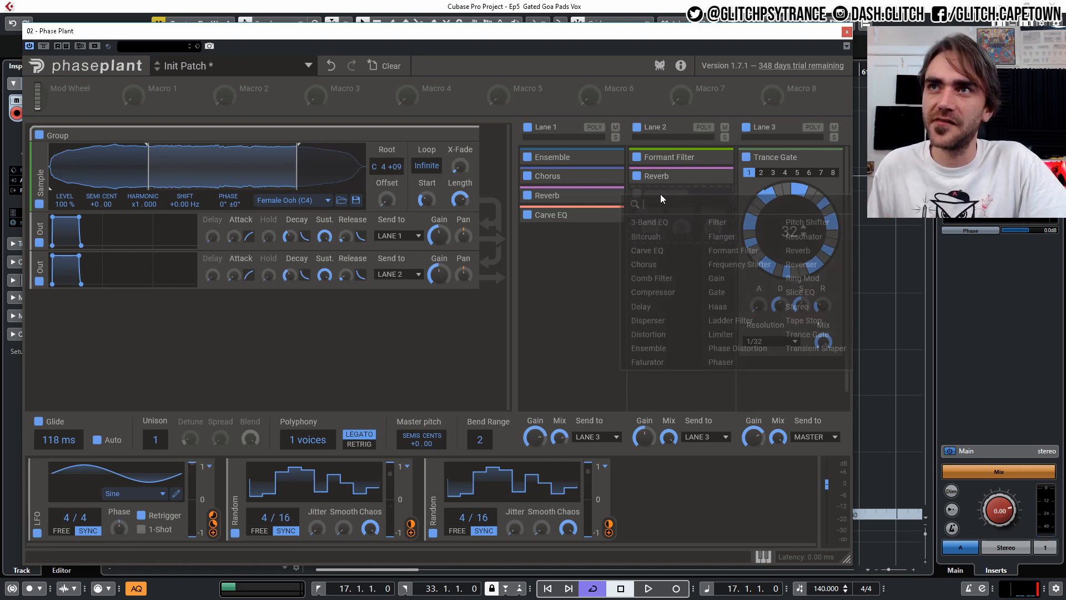
left_click(665, 255)
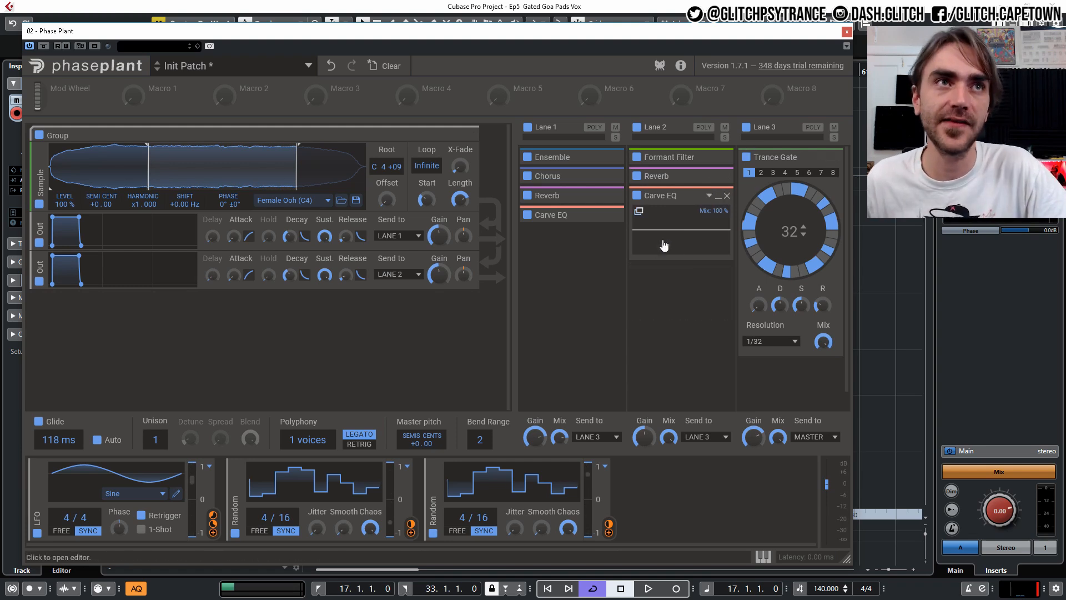
left_click(718, 196)
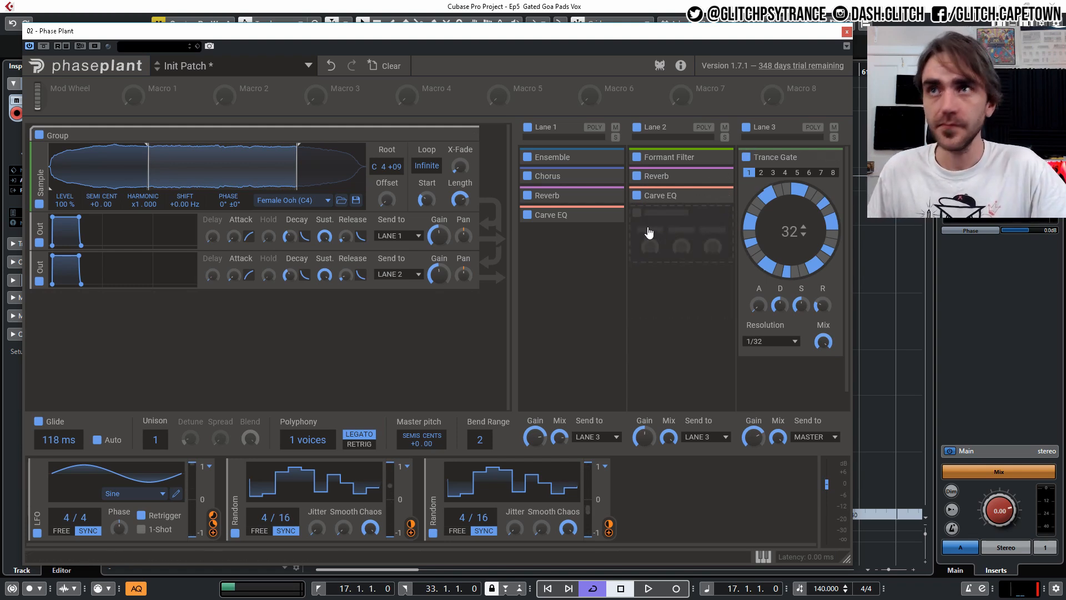
Add a Delay at the end of Lane 2 with Ping-Pong on and its time set to Sync.
left_click(648, 232)
left_click(660, 339)
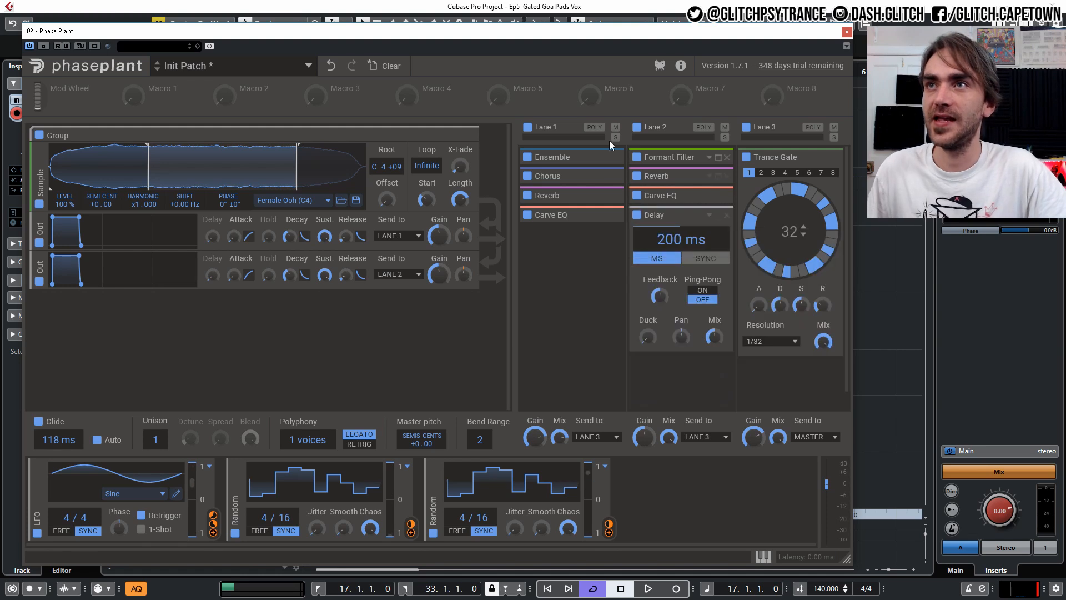
left_click(702, 290)
left_click(705, 258)
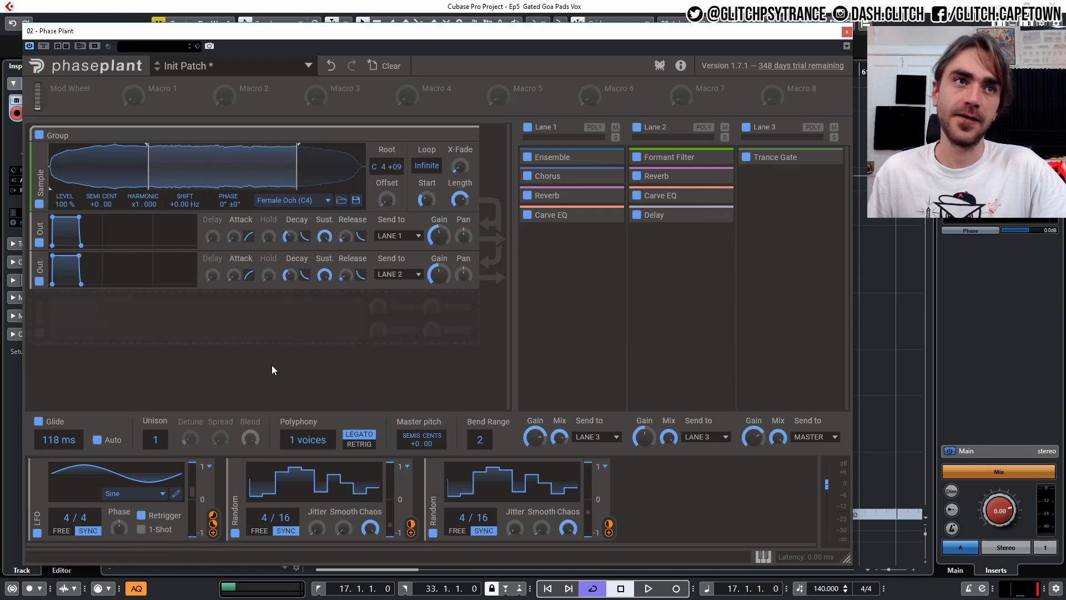
Insert a high-pass Filter between the Sample and its two Outputs, and rename the group as Vox Layer 1.
left_click(115, 323)
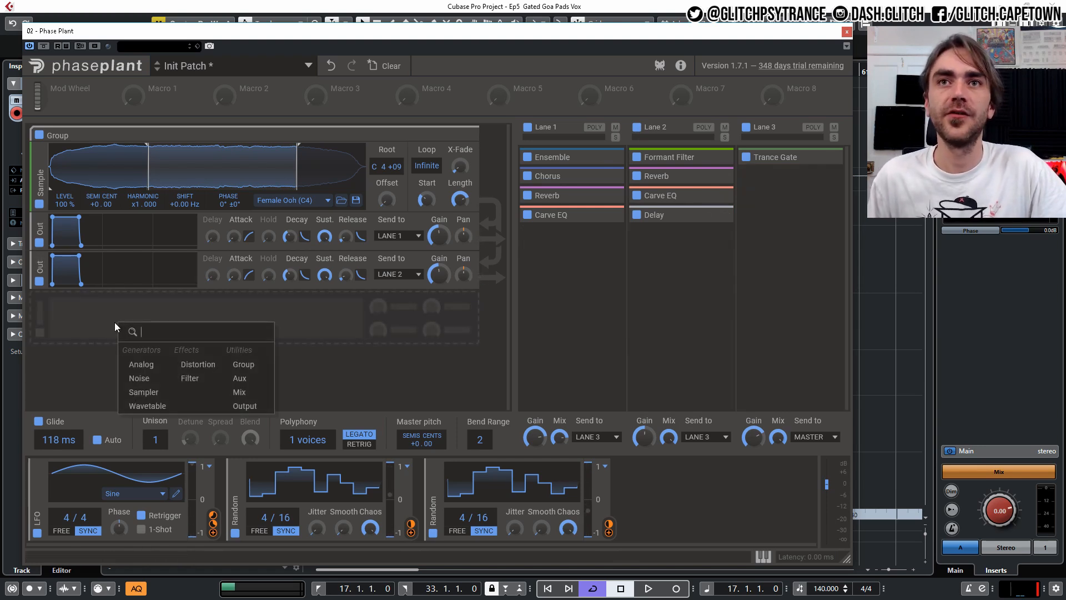
left_click(190, 378)
left_click_drag(42, 339, 39, 226)
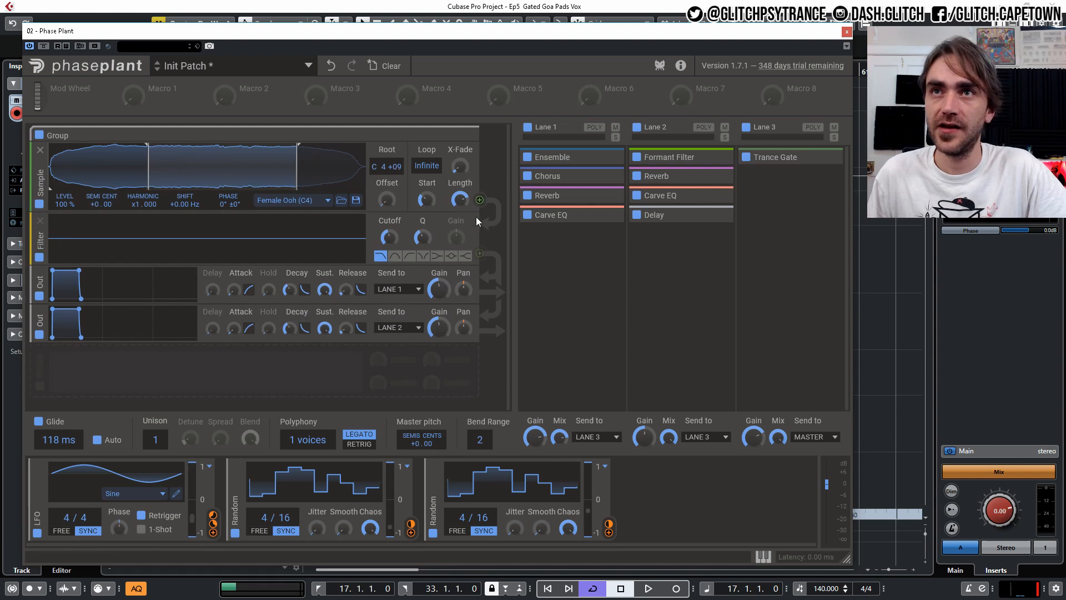
left_click(409, 257)
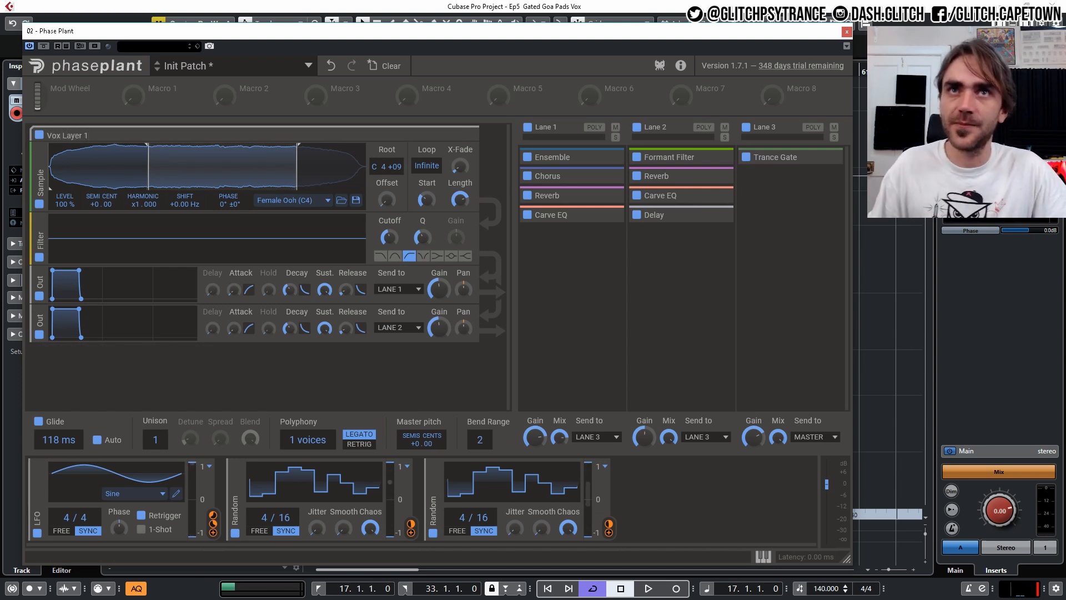
Collapse the Vox Layer 1 group, duplicate it below and rename the copy as Vox Layer 2.
left_click(461, 136)
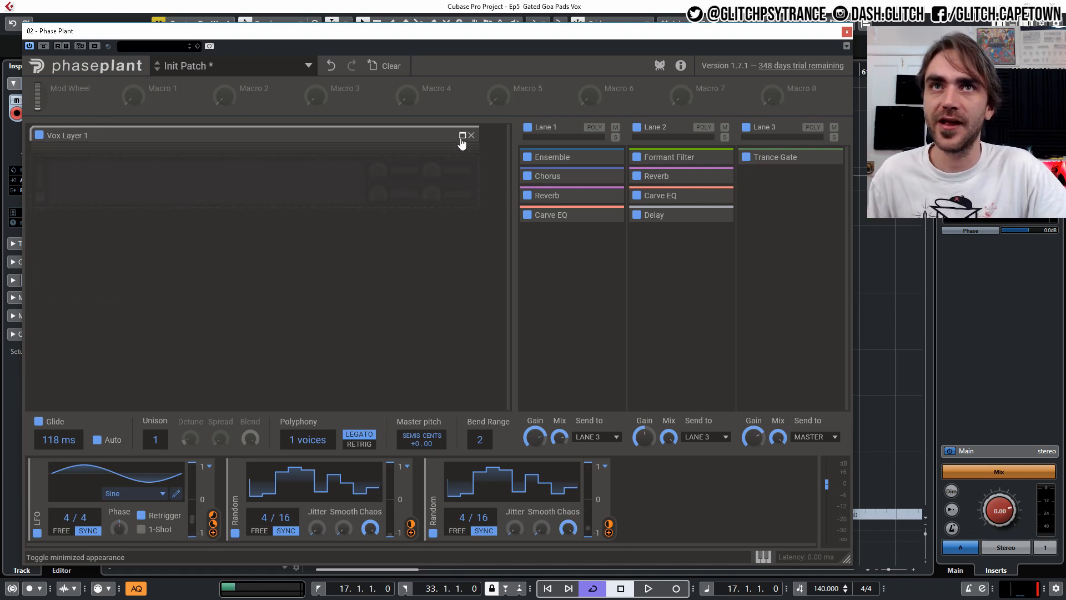
left_click(460, 139)
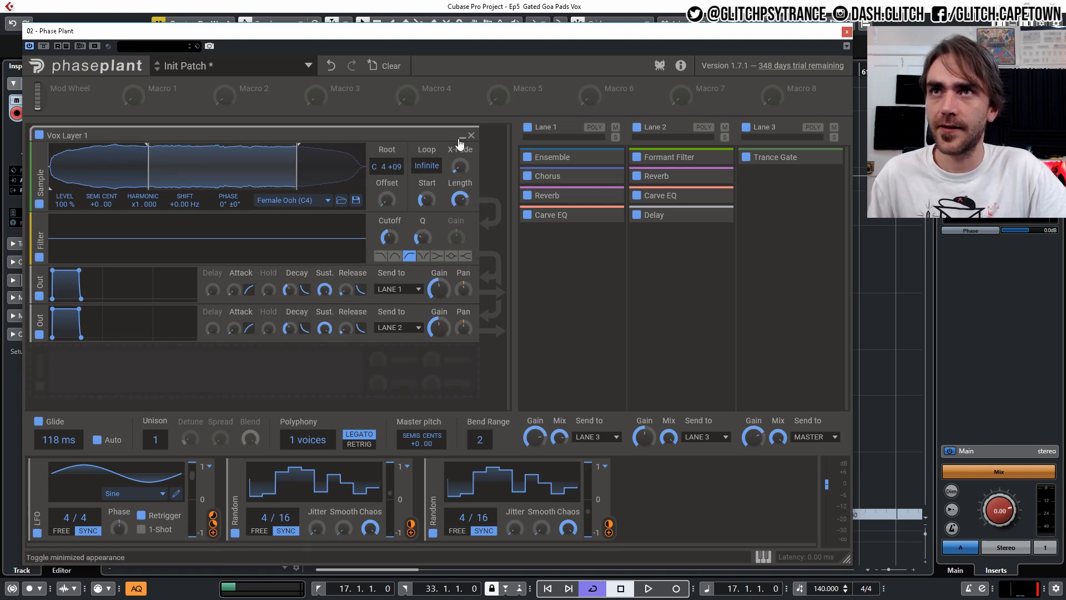
left_click(460, 139)
left_click_drag(209, 136, 208, 240)
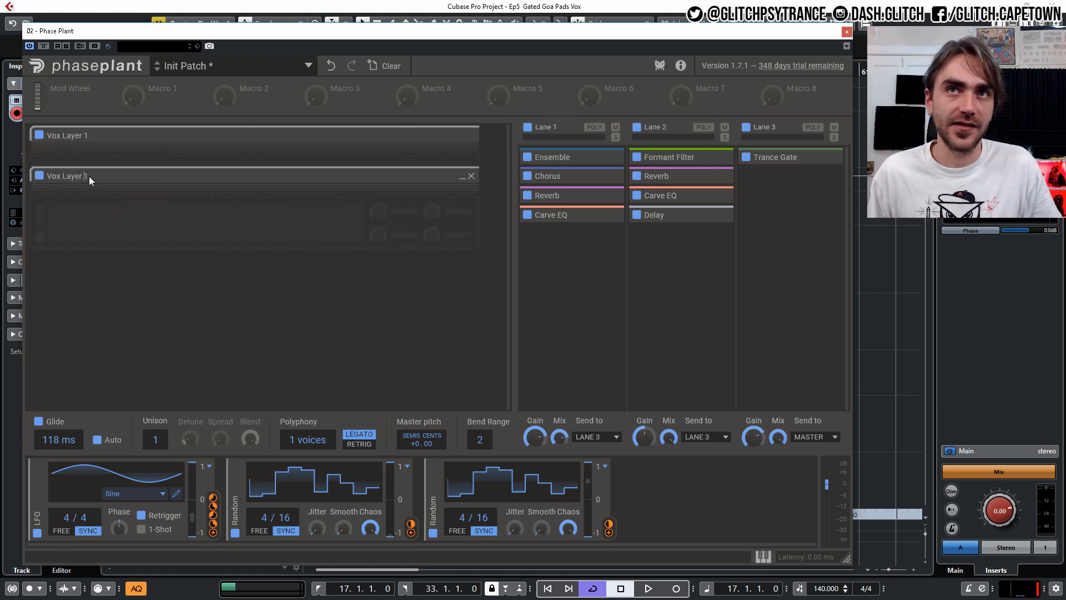
key("Delete")
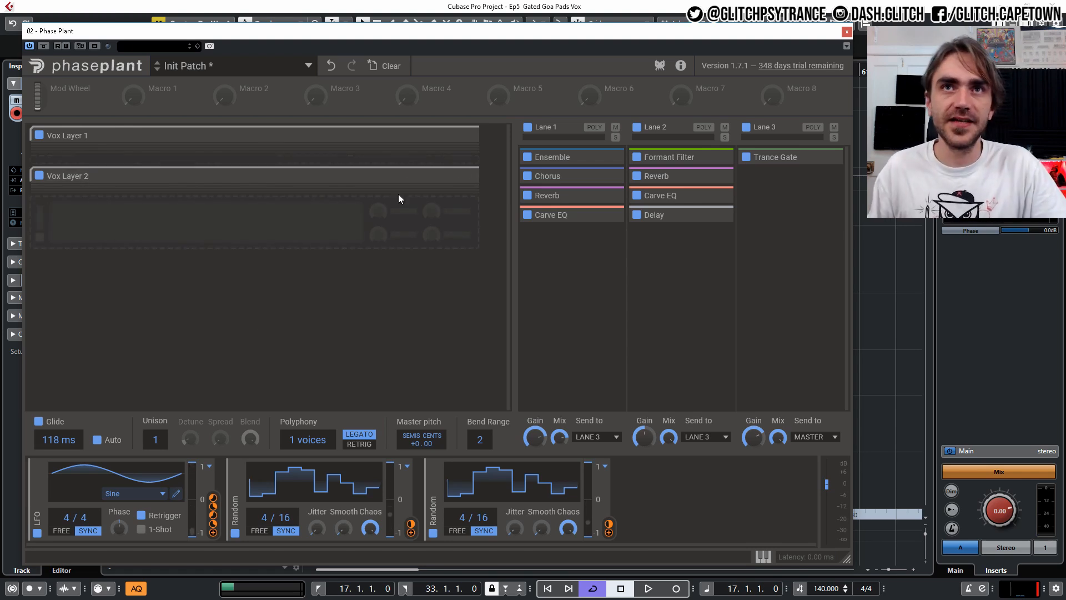
Load the Female Aah (A4) vocal sample into Vox Layer 2.
left_click(461, 176)
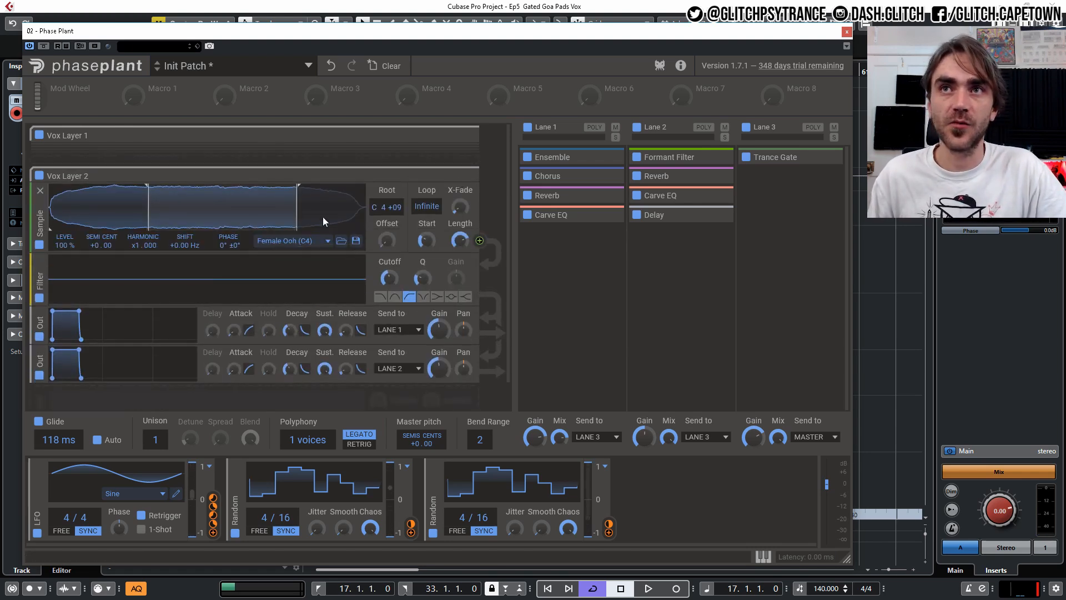
left_click(307, 243)
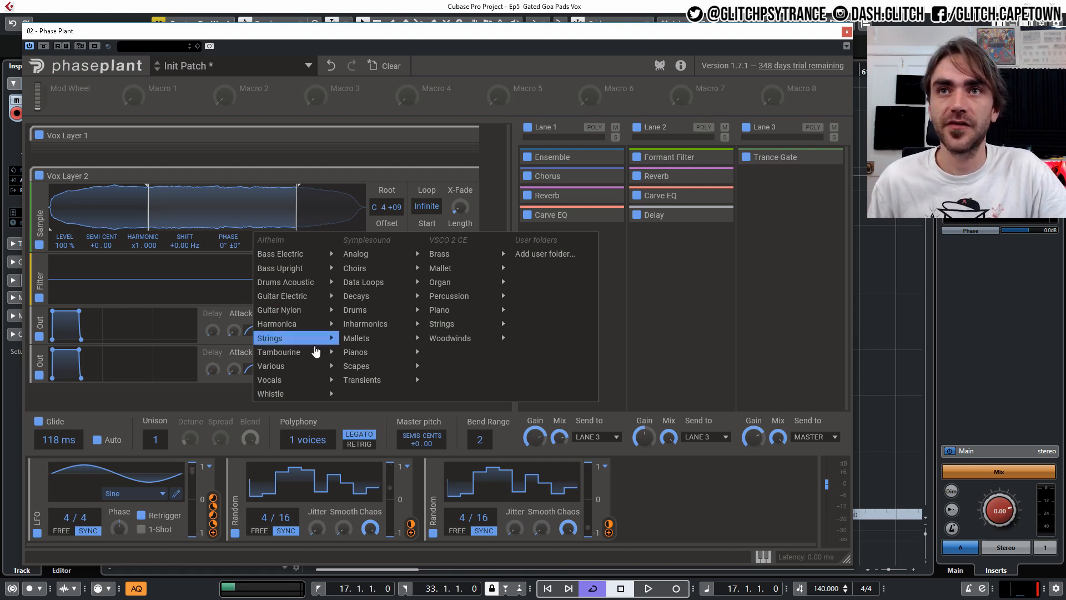
mouse_move(283, 382)
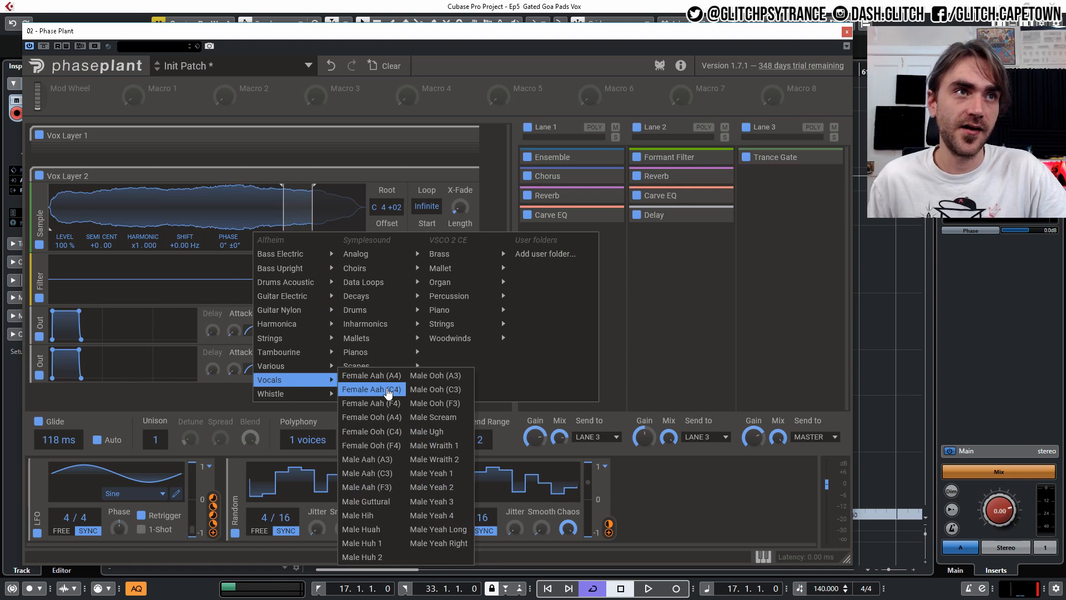
left_click(388, 379)
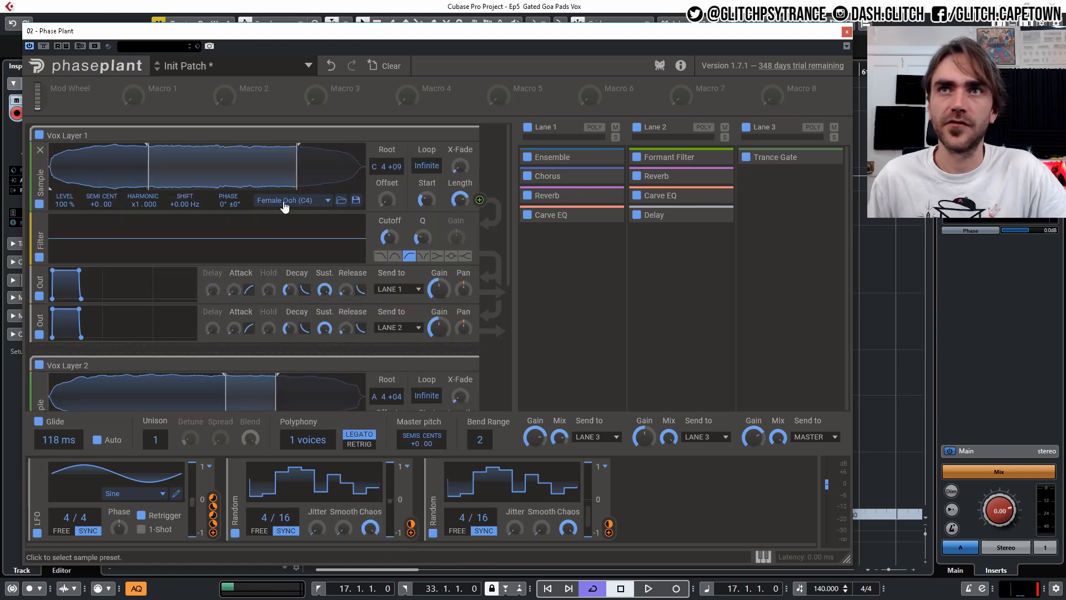
Compare the samples of the two vocal layers and collapse both groups.
scroll(344, 363, "down", 2)
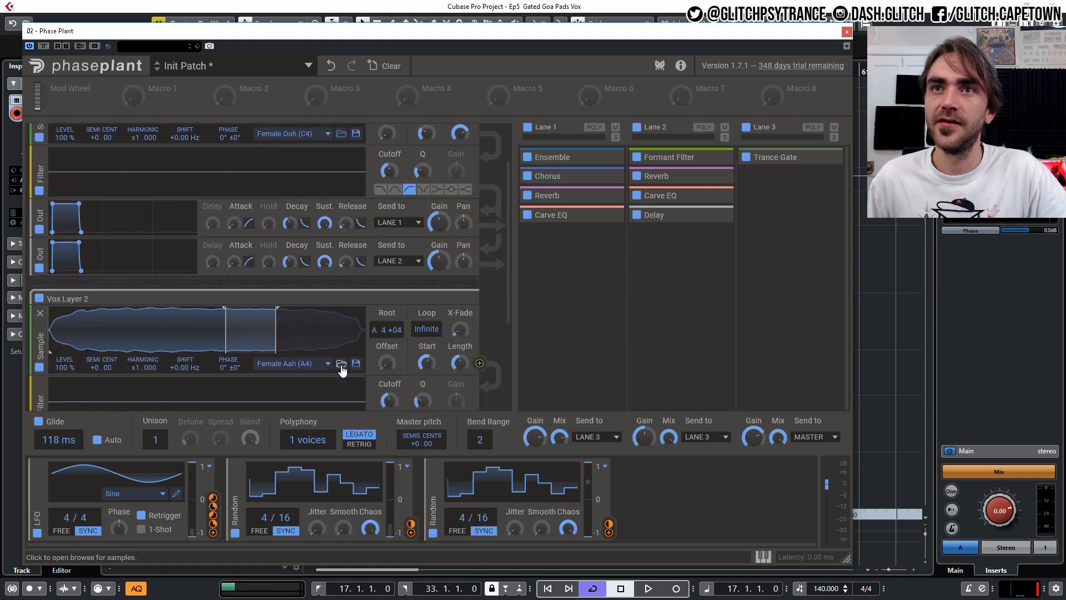
scroll(439, 177, "up", 2)
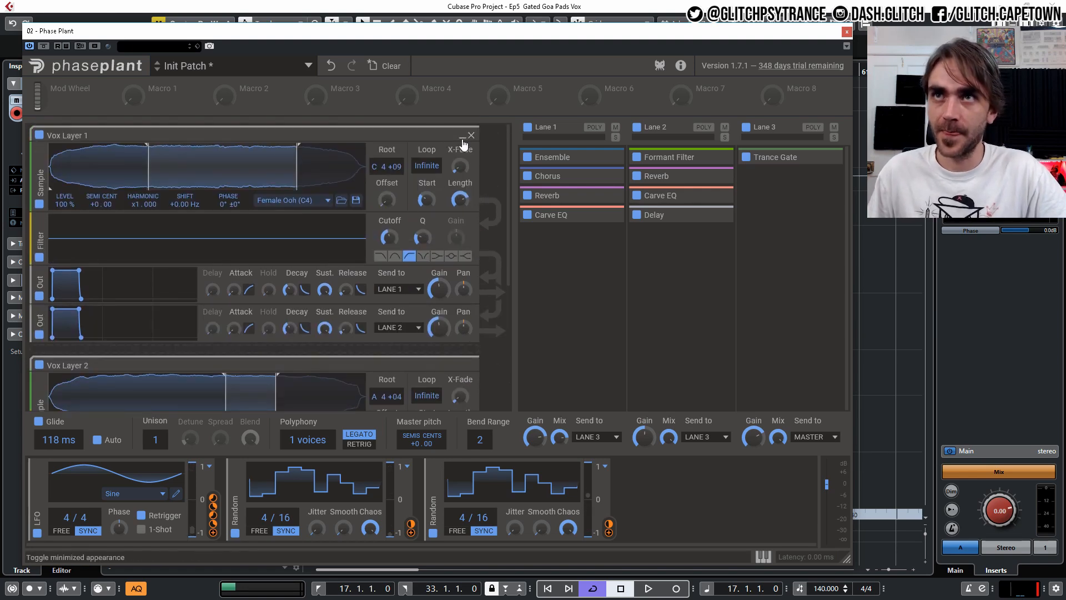
left_click(298, 143)
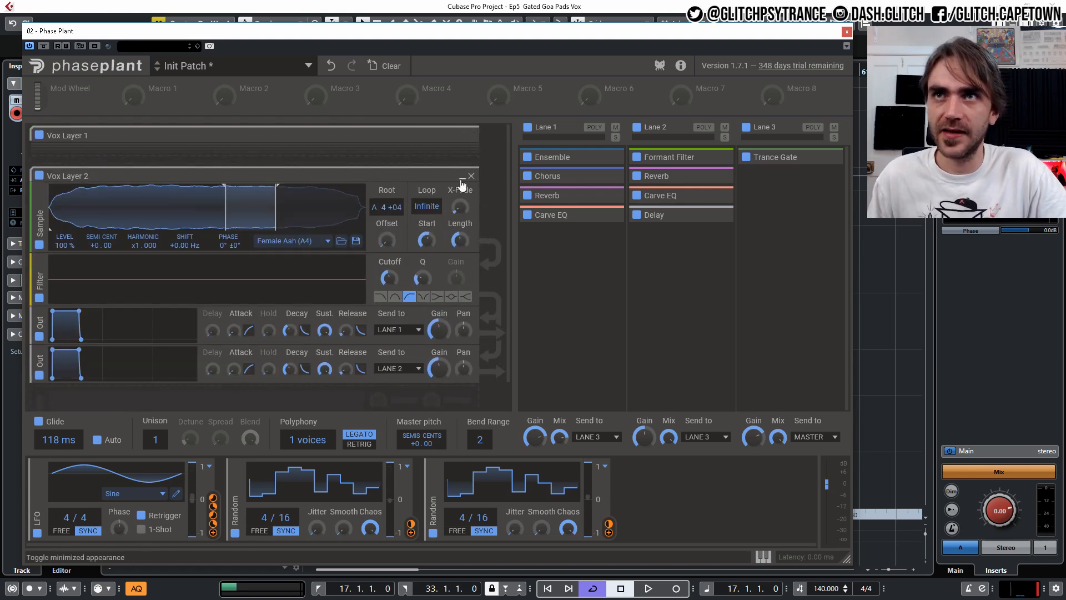
left_click(359, 176)
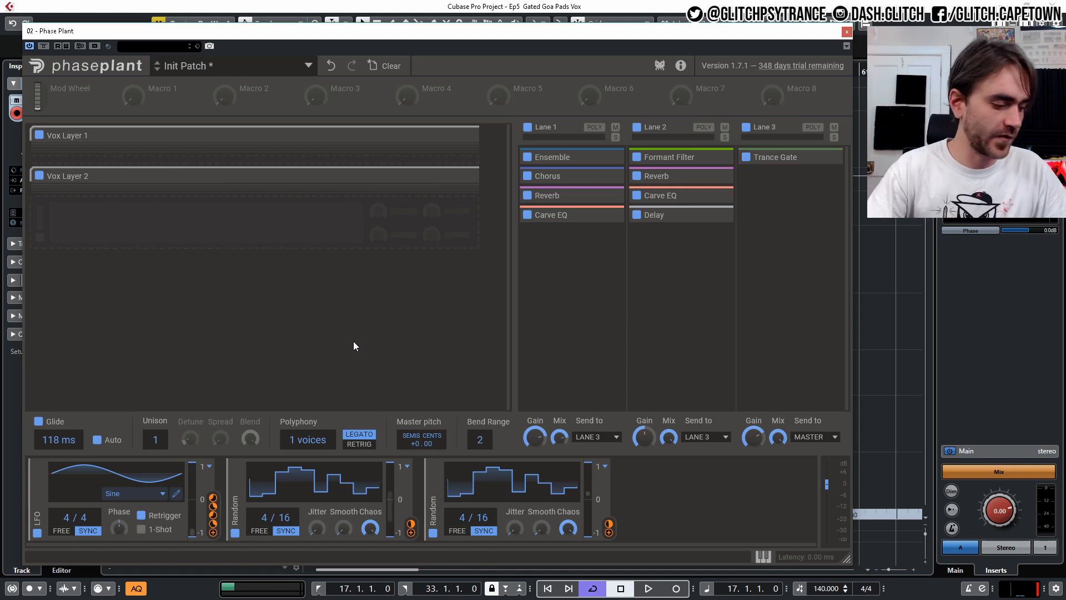
left_click(463, 176)
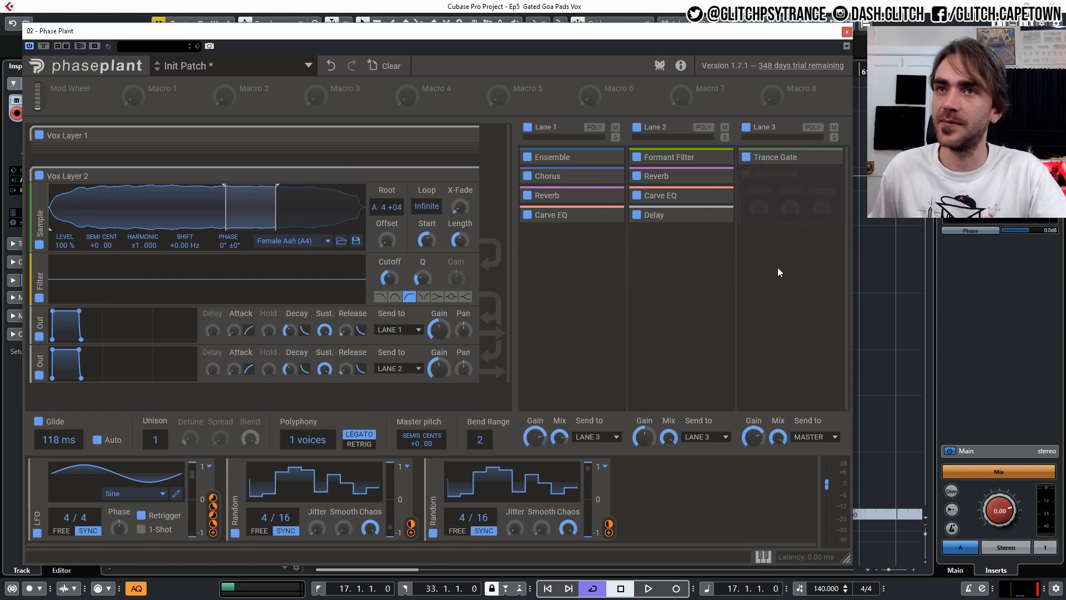
left_click(459, 177)
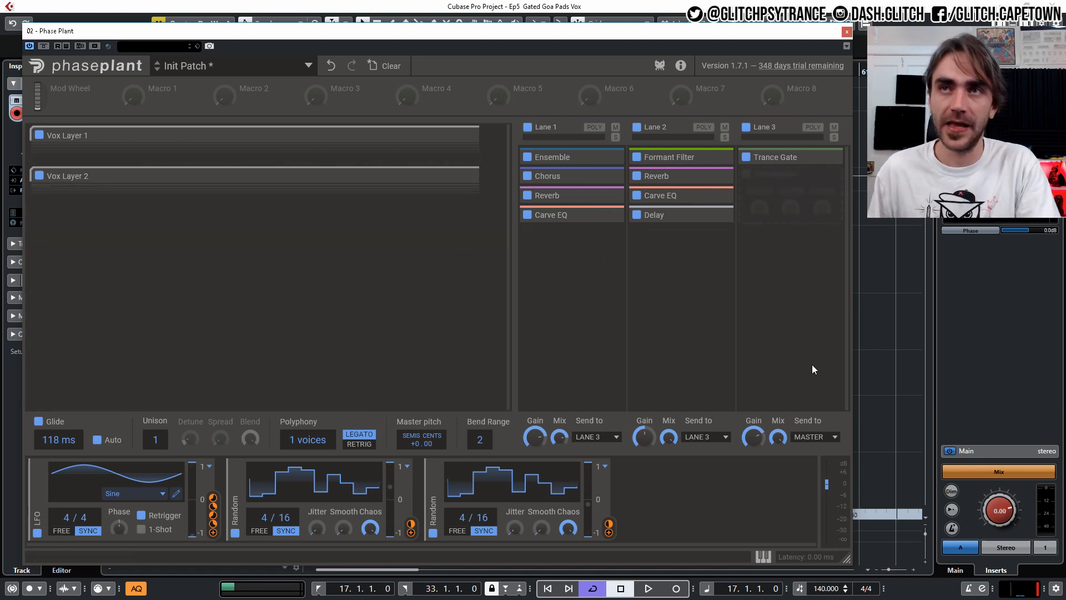
left_click(666, 195)
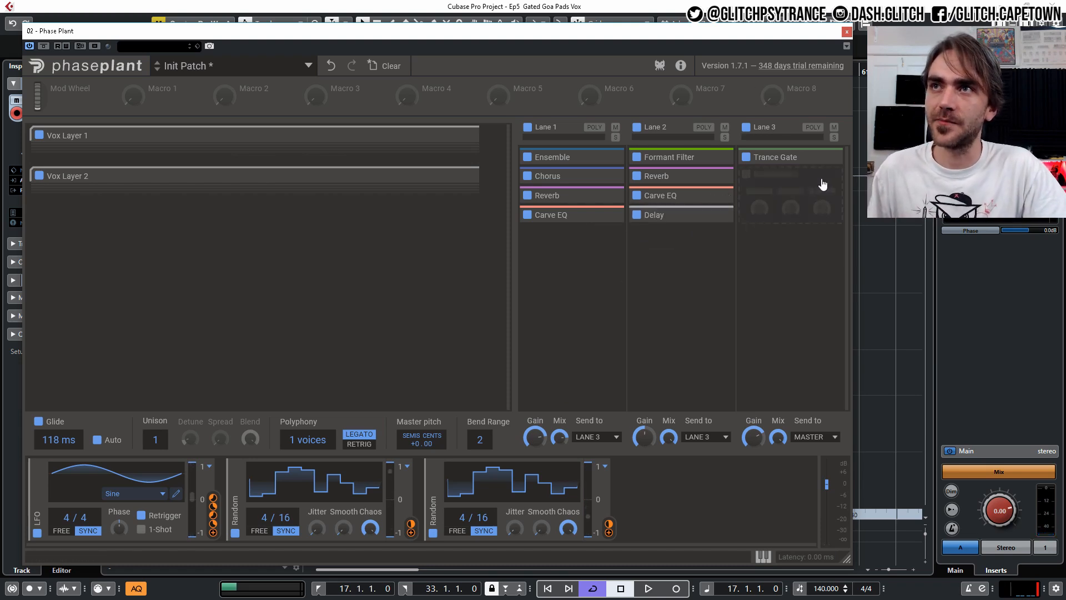
Add a Delay after the Trance Gate in Lane 3, turn on Ping-Pong and lower its mix.
left_click(818, 180)
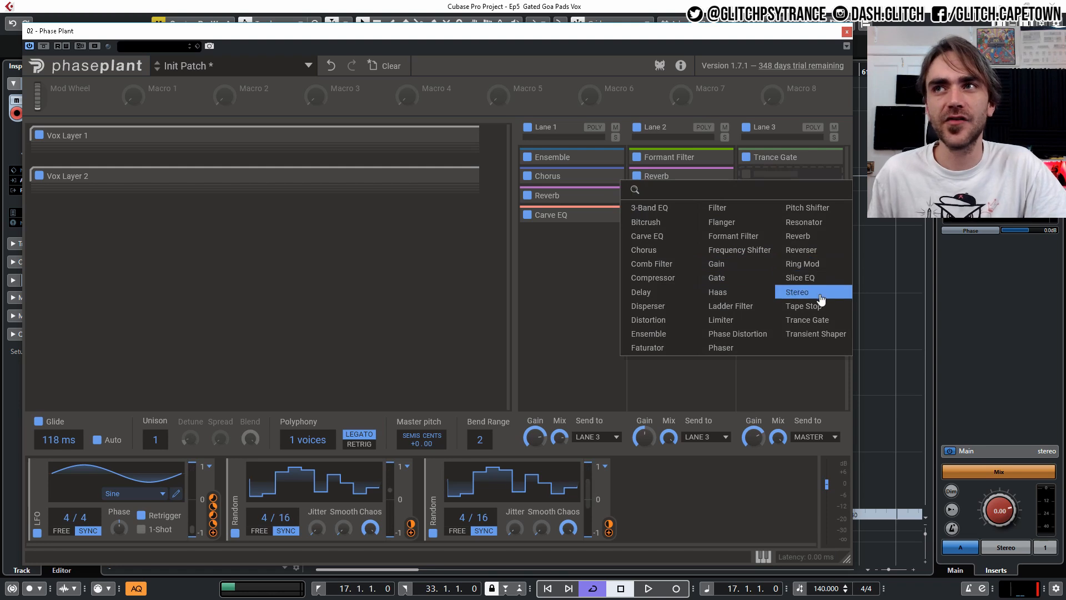
left_click(640, 292)
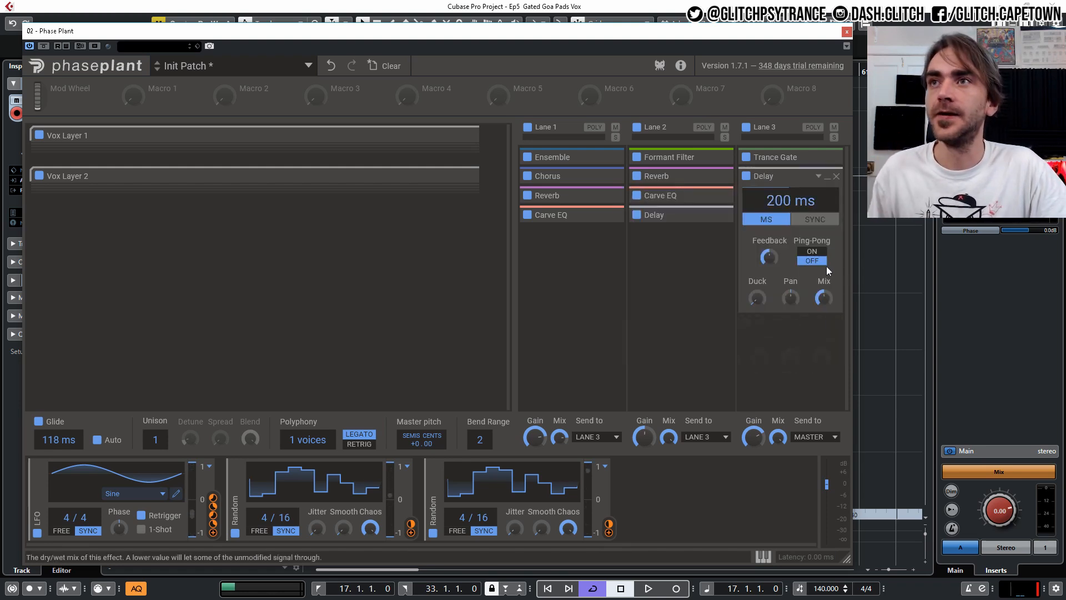
left_click(812, 251)
left_click_drag(823, 297, 823, 308)
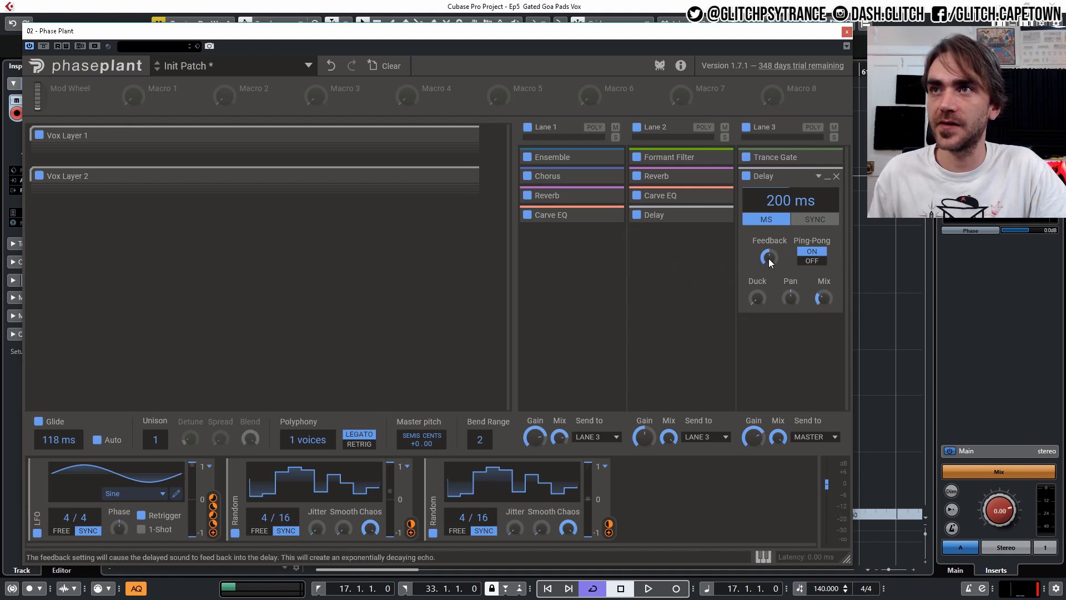
Switch the Lane 3 Delay to tempo sync and add a Reverb after it, collapsing both effects.
left_click(814, 219)
left_click(828, 176)
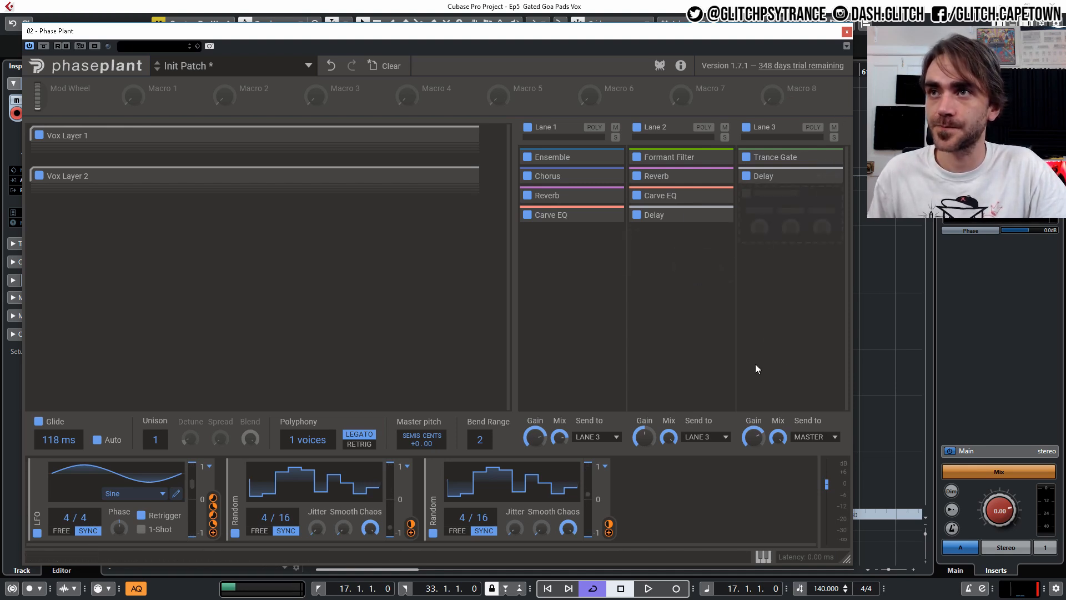
left_click(768, 226)
left_click(805, 281)
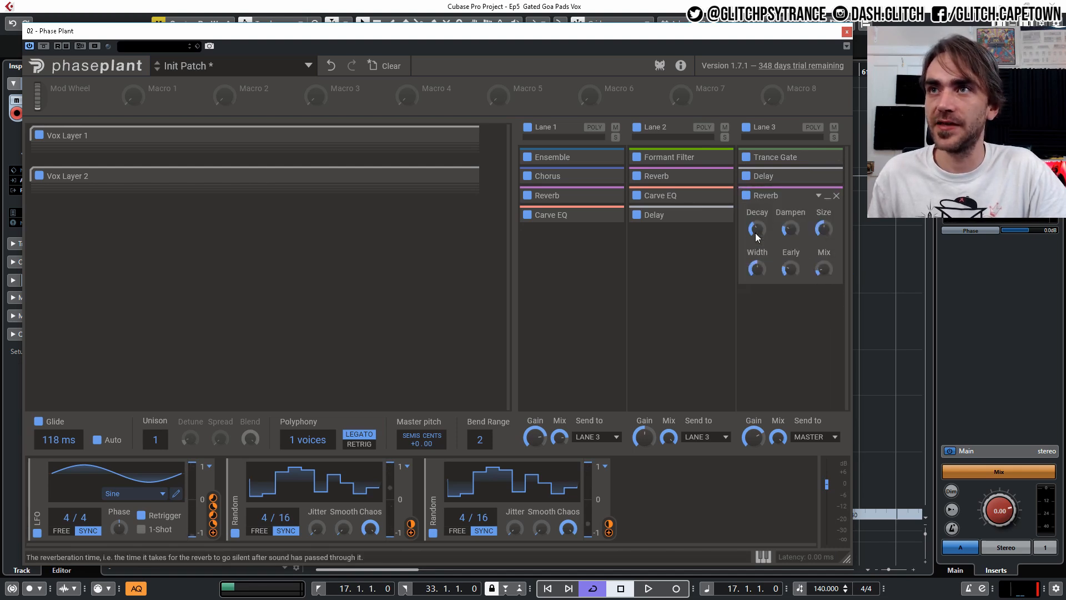
left_click(827, 196)
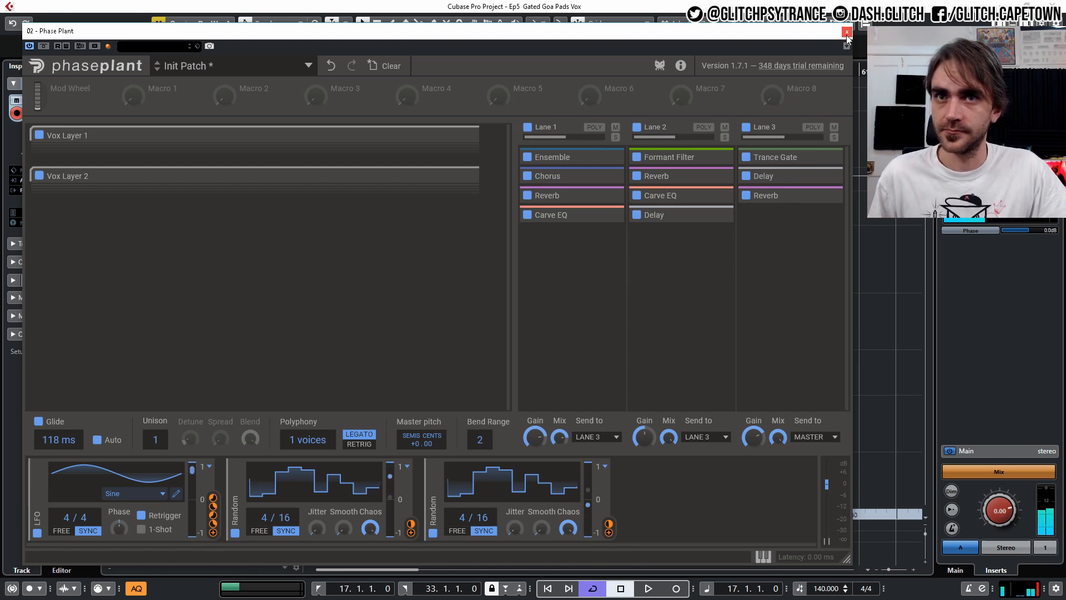
Close the Phase Plant window and examine the notes in the first yellow Gated Pad clip at bar 17.
left_click_drag(803, 32, 934, 80)
left_click(933, 81)
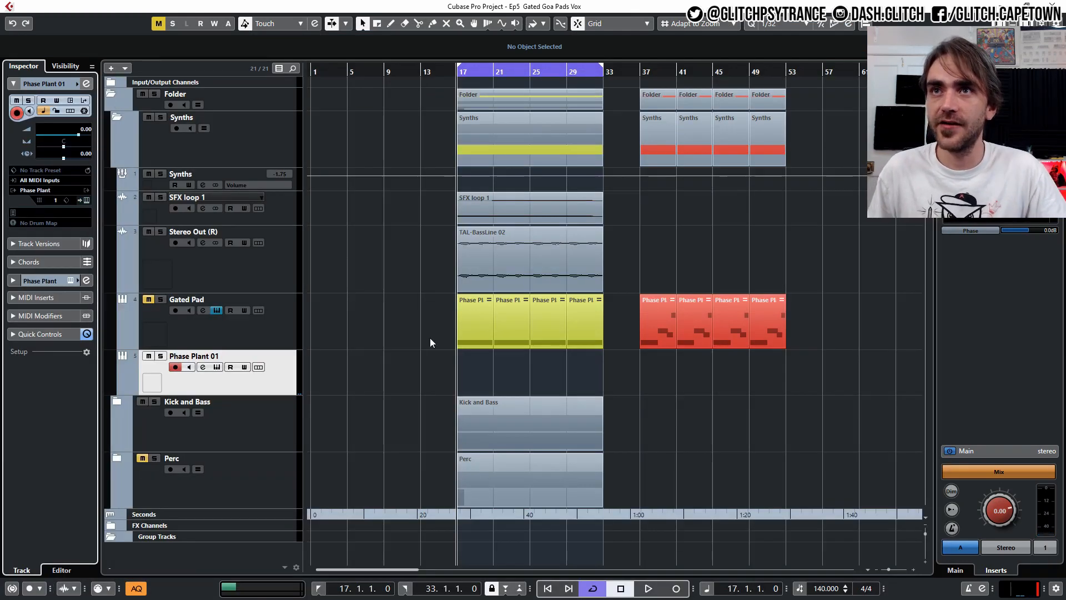
left_click(459, 373)
scroll(478, 360, "up", 4)
scroll(454, 333, "down", 4)
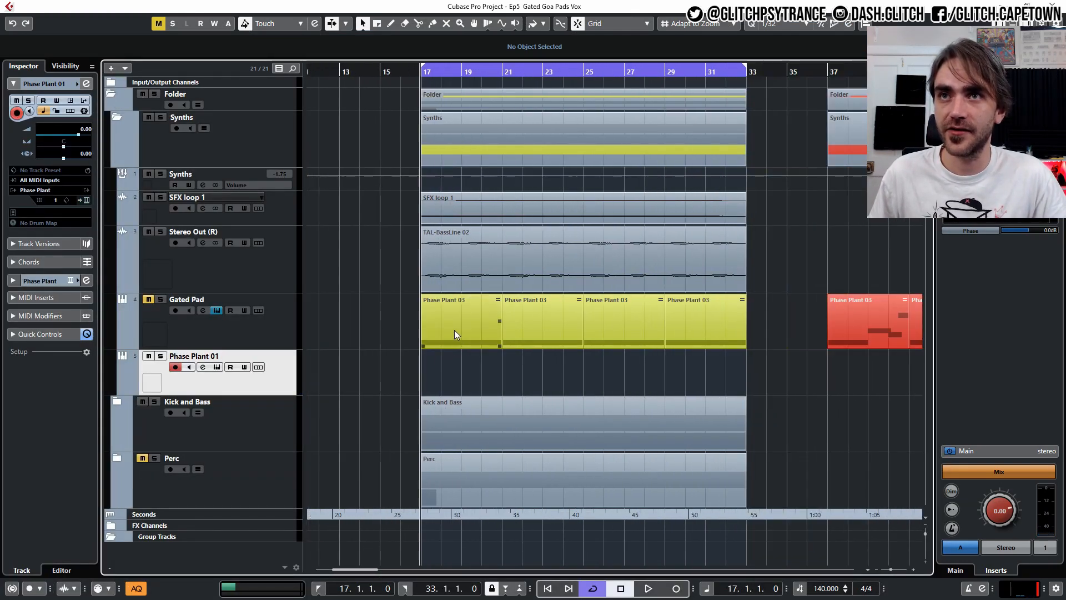
double_click(454, 330)
scroll(199, 401, "up", 2)
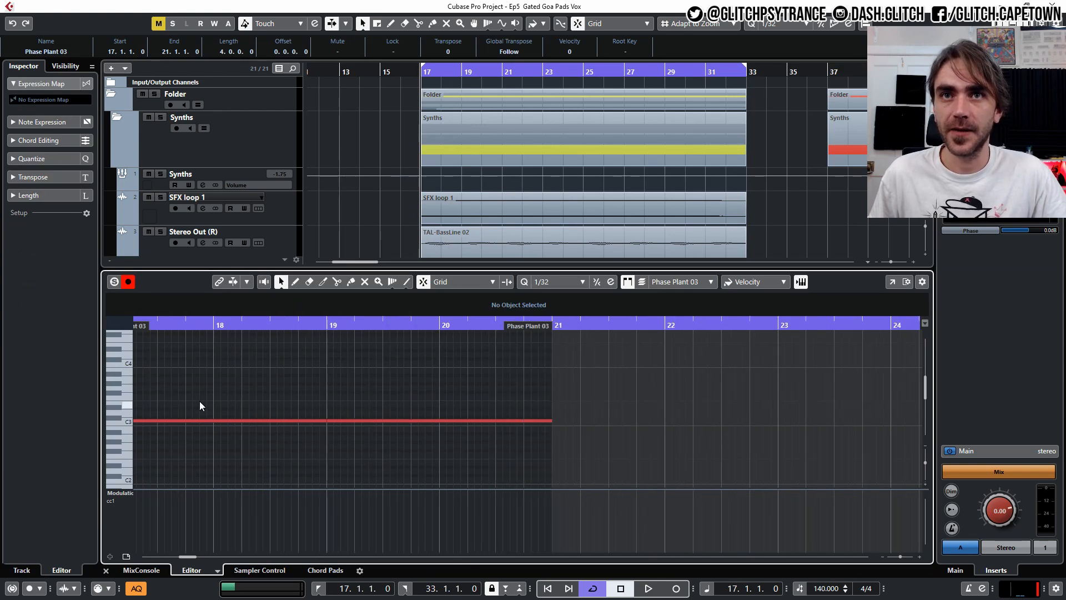
scroll(198, 401, "left", 2)
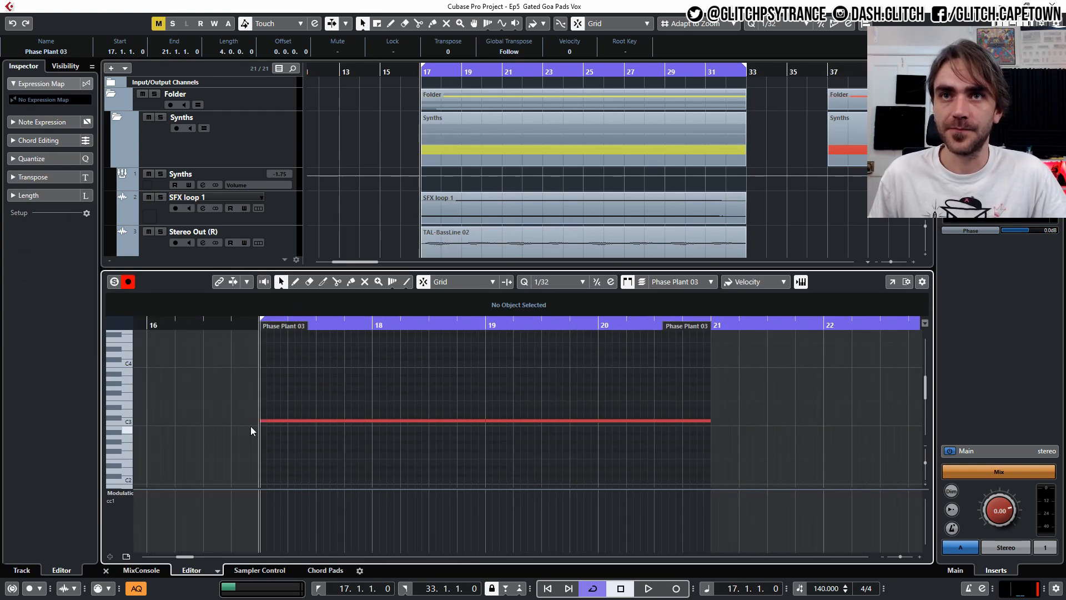
left_click(106, 570)
Copy the four yellow Gated Pad clips at bars 17 to 33 onto the Phase Plant 01 track.
left_click_drag(434, 380, 717, 322)
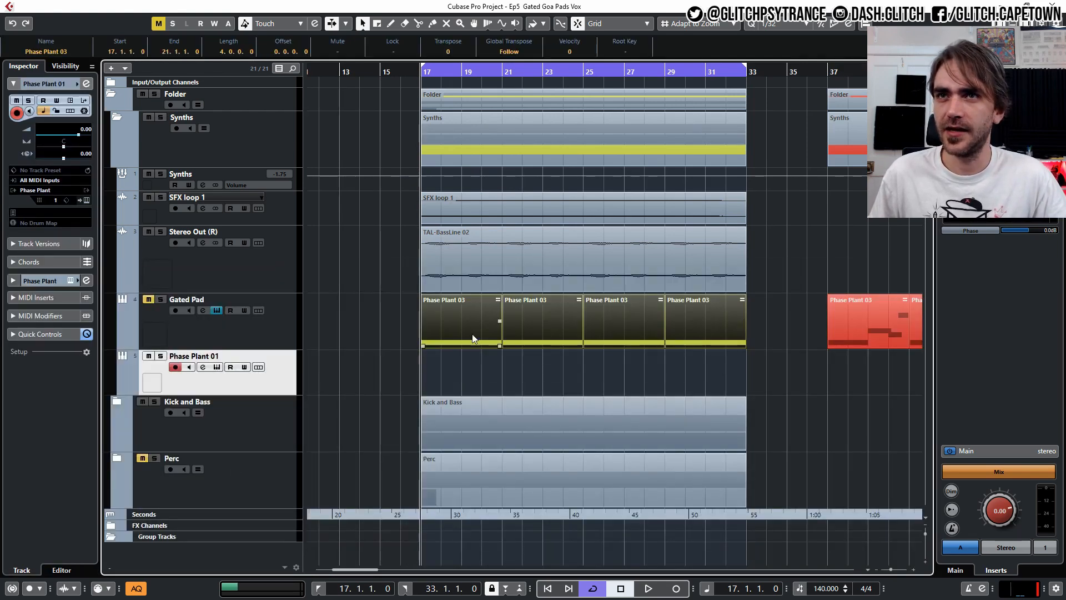
left_click(446, 383)
left_click_drag(444, 322, 800, 396)
left_click(774, 360)
key("Delete")
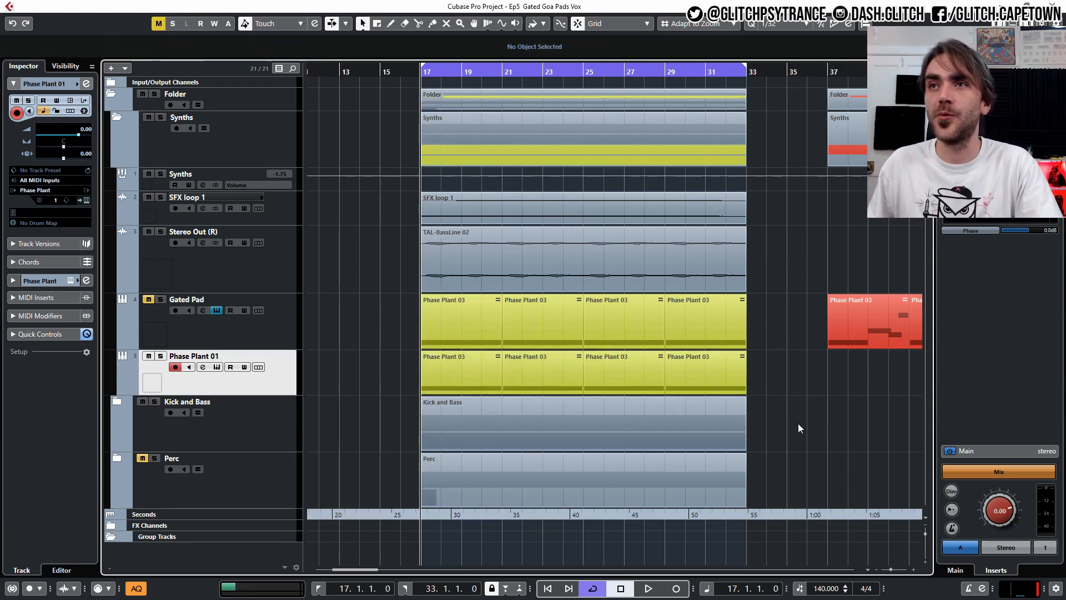
Play the loop and raise the Phase Plant 01 track volume to 1.51.
key("space")
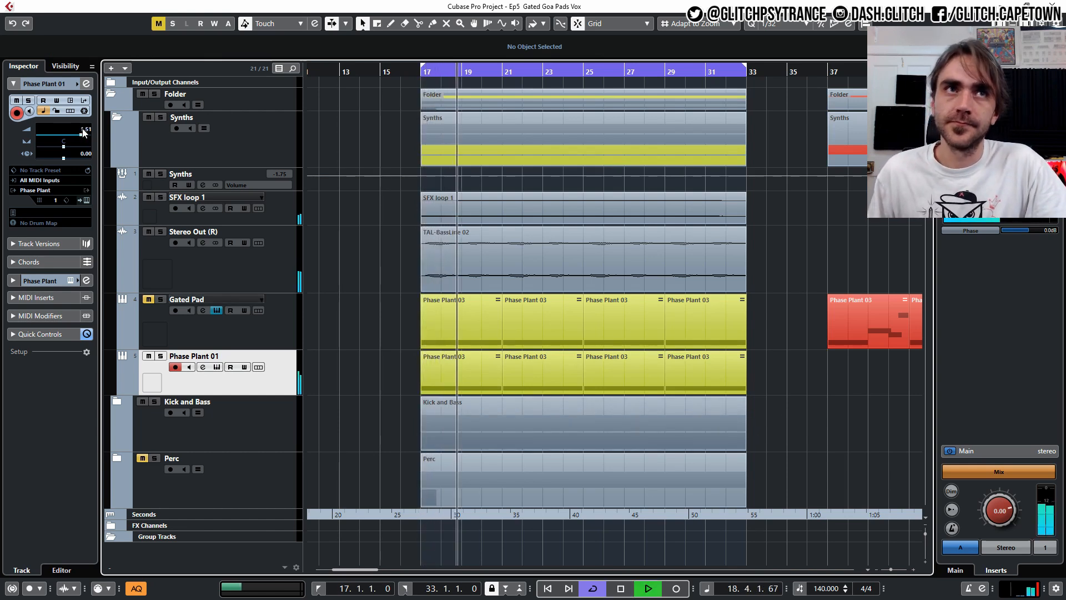
left_click_drag(79, 134, 82, 137)
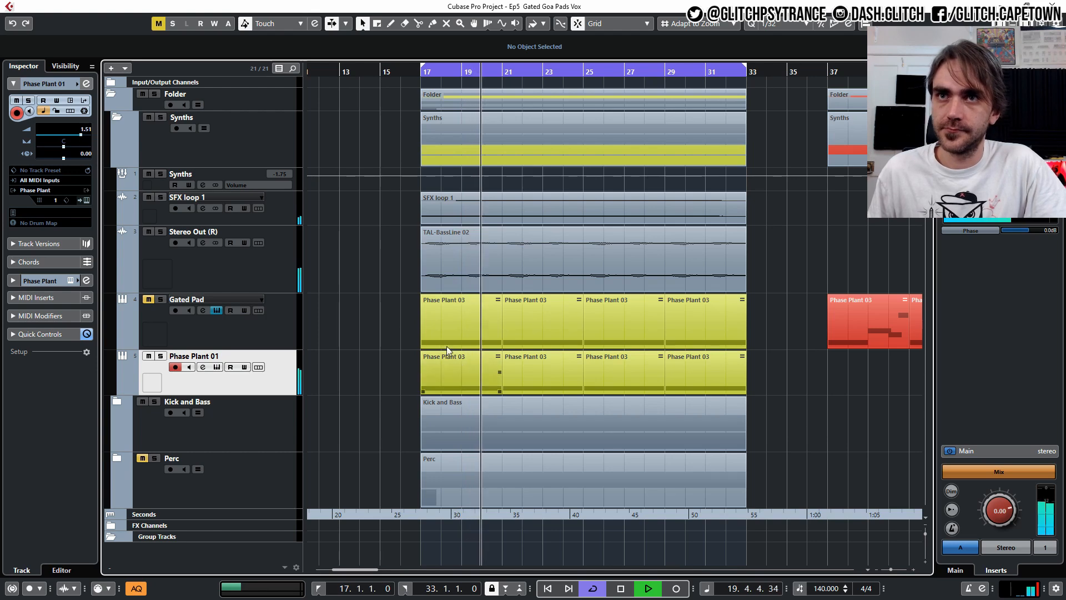
scroll(374, 325, "down", 3, "ctrl")
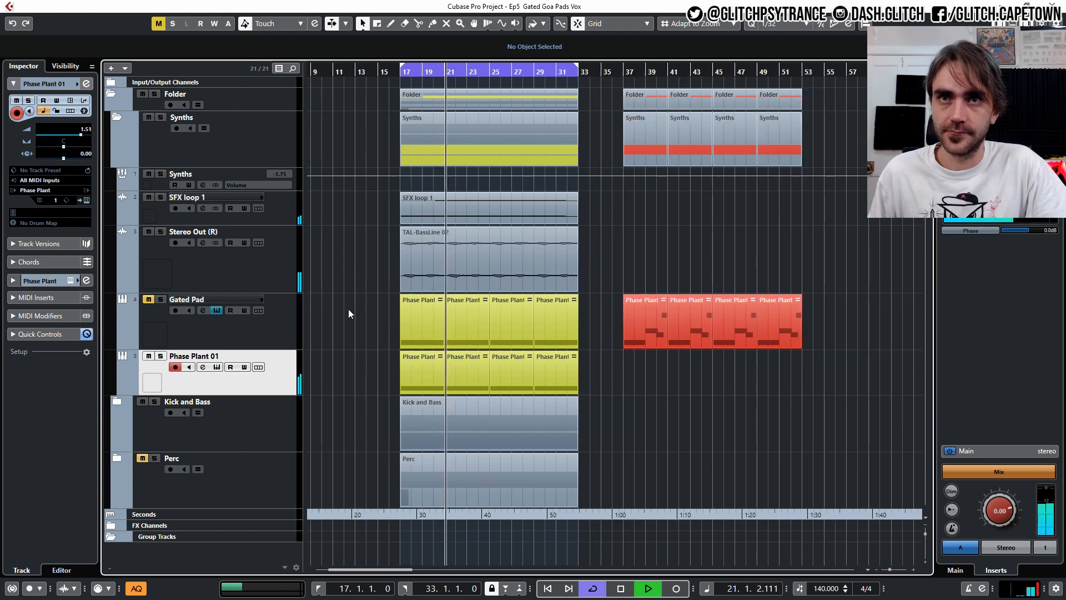
Change the low band of the Phase Plant 01 channel EQ to a high-pass filter, toggle the band and resume playback.
left_click(86, 84)
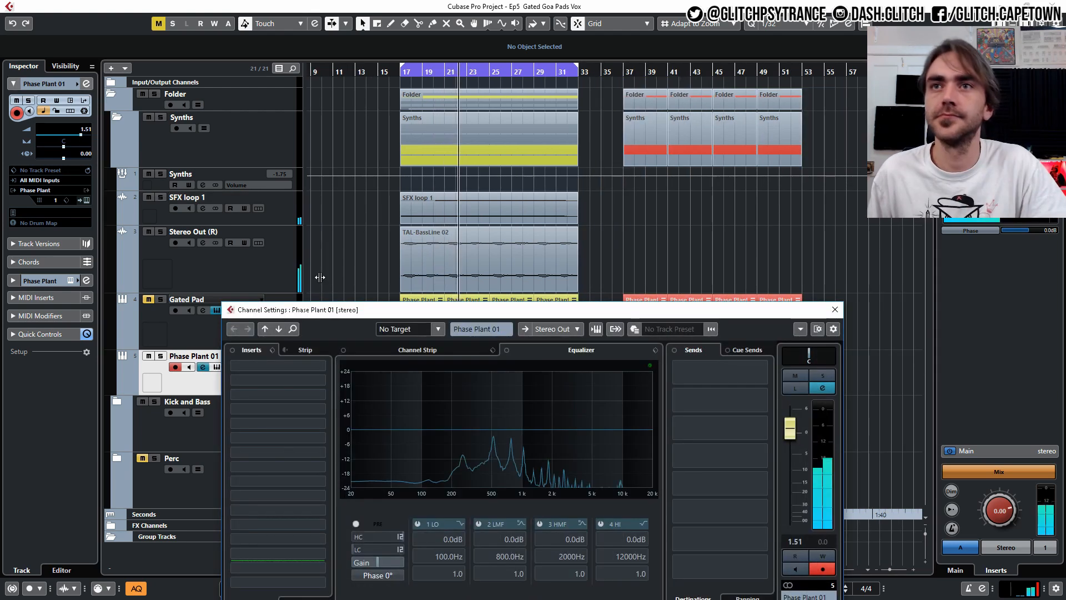
left_click_drag(484, 317, 529, 189)
key("space")
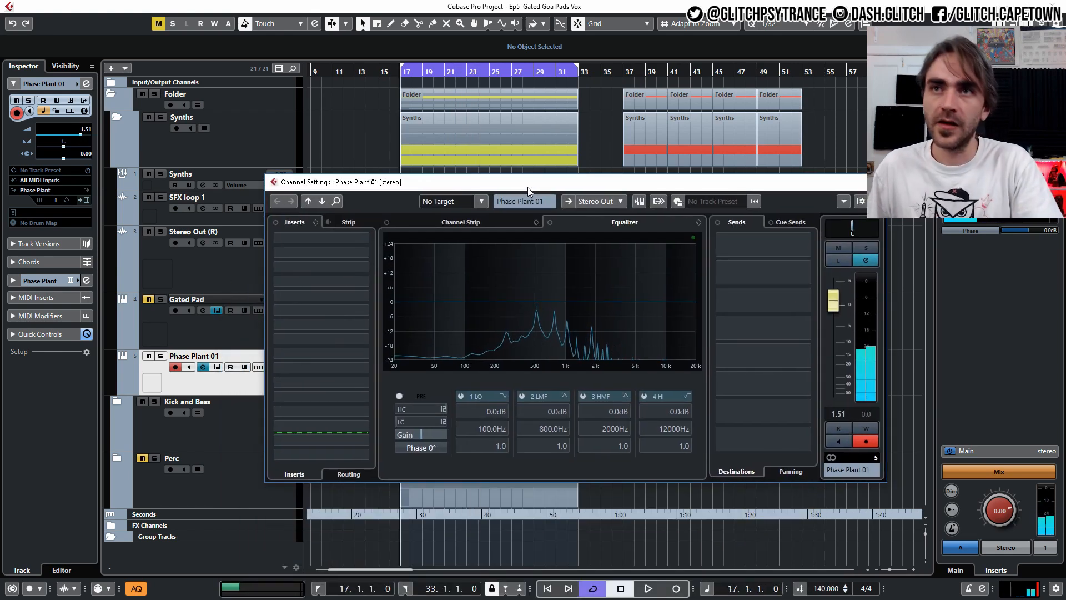
left_click(503, 396)
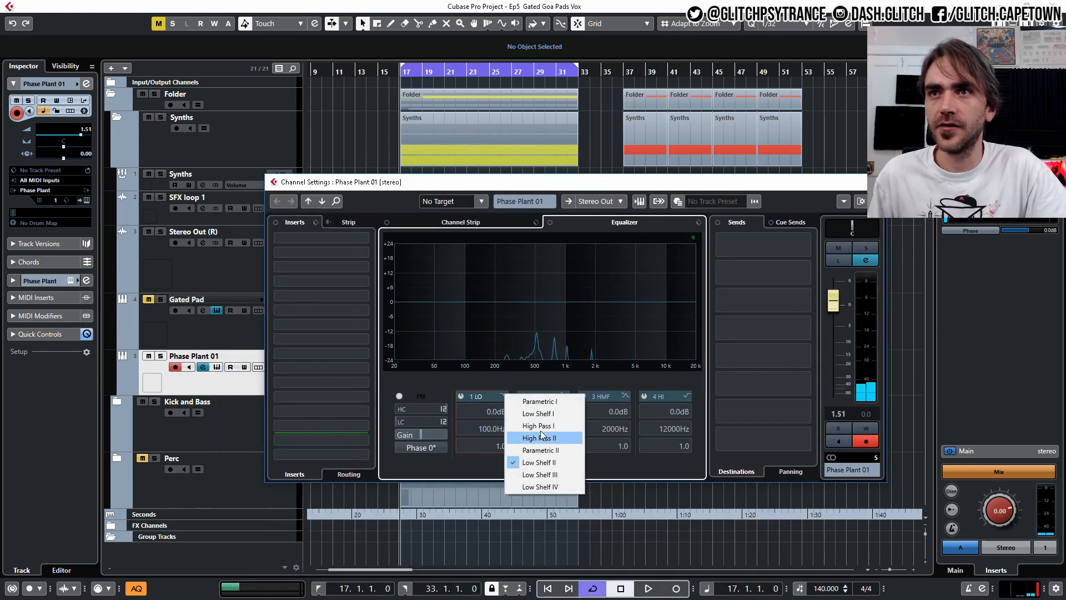
left_click(532, 433)
left_click(461, 396)
key("Escape")
key("space")
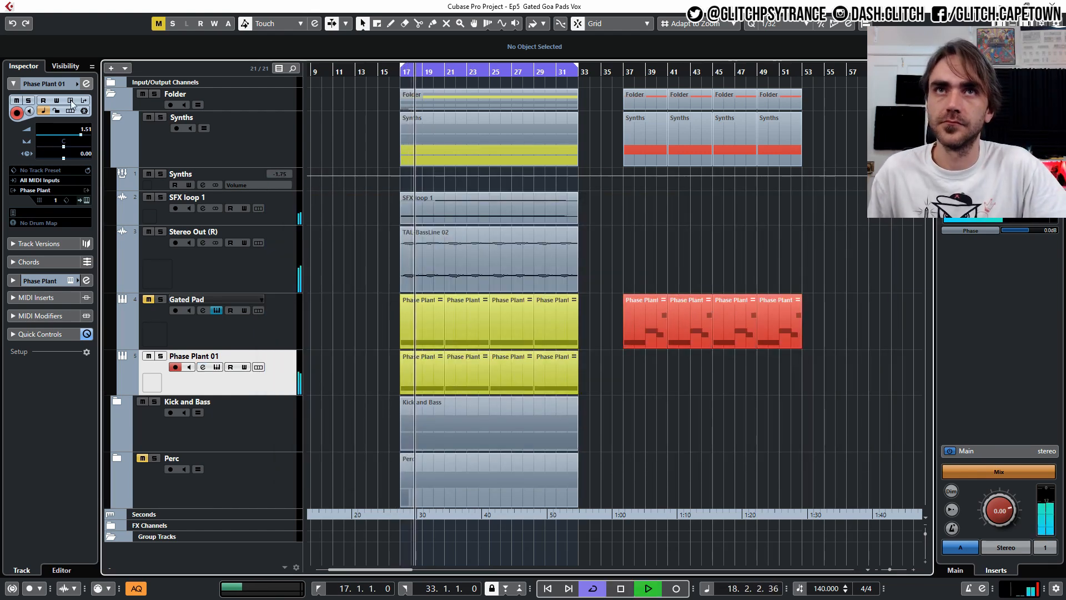
Reopen the Phase Plant instrument, nudge the Lane 1 gain and reposition the window to show all three lanes.
left_click(217, 310)
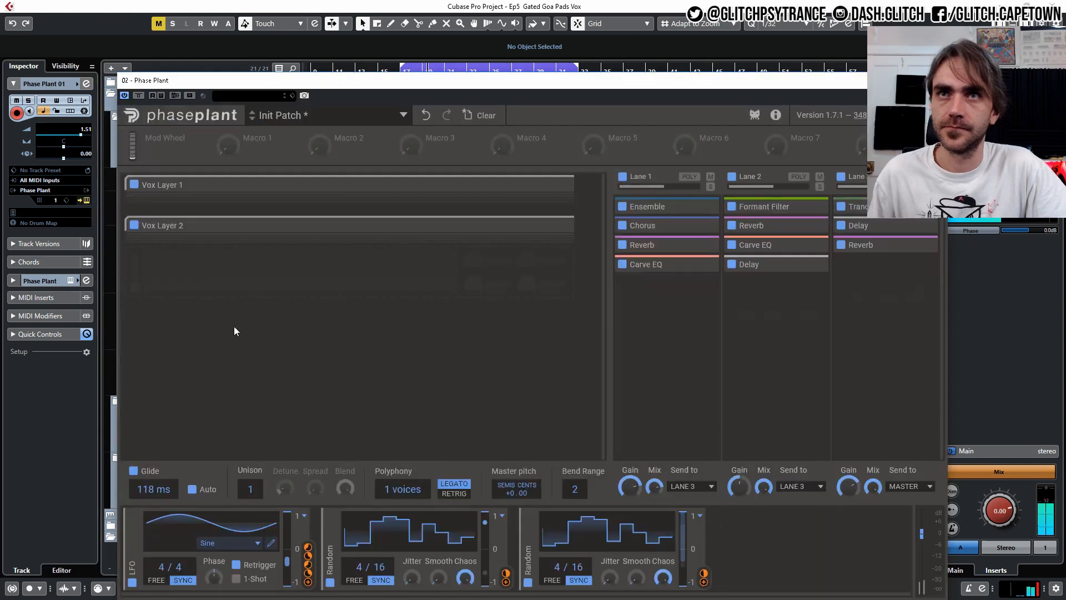
left_click_drag(630, 488, 631, 489)
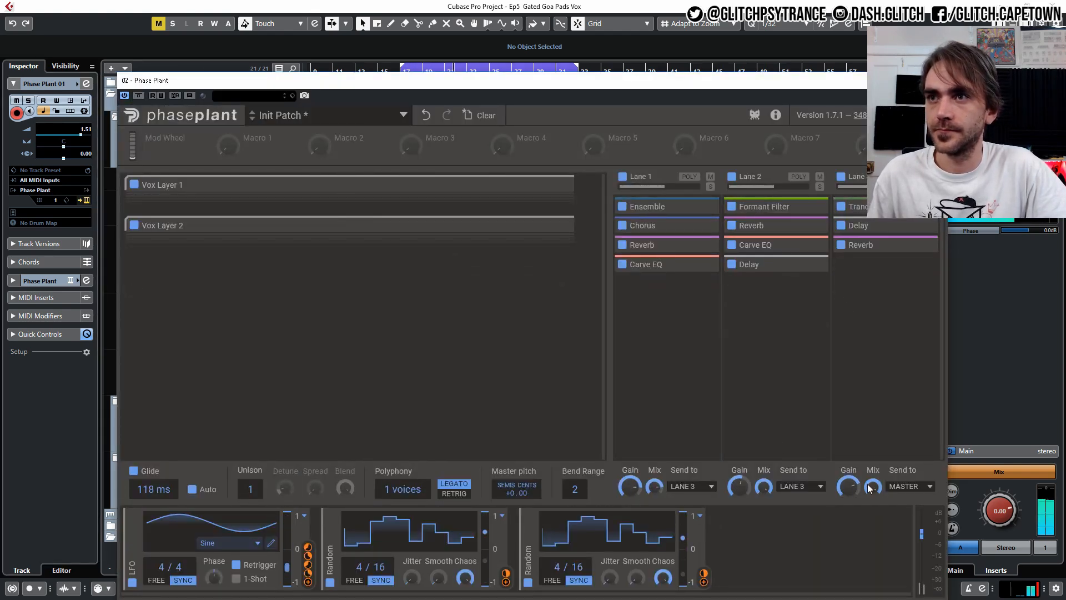
mouse_move(853, 487)
left_click_drag(816, 84, 808, 23)
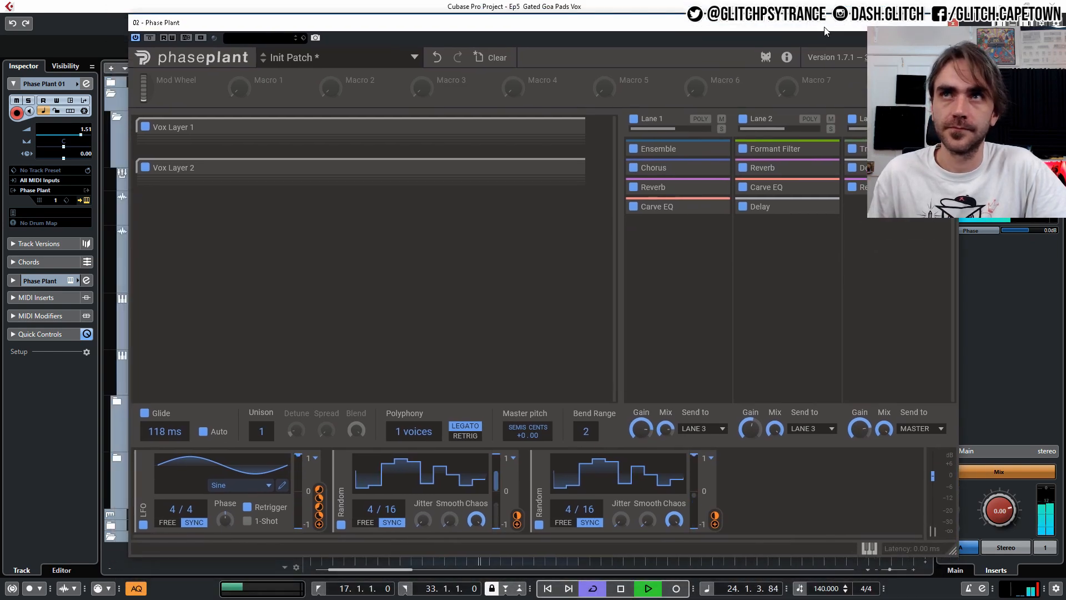
left_click_drag(824, 31, 731, 31)
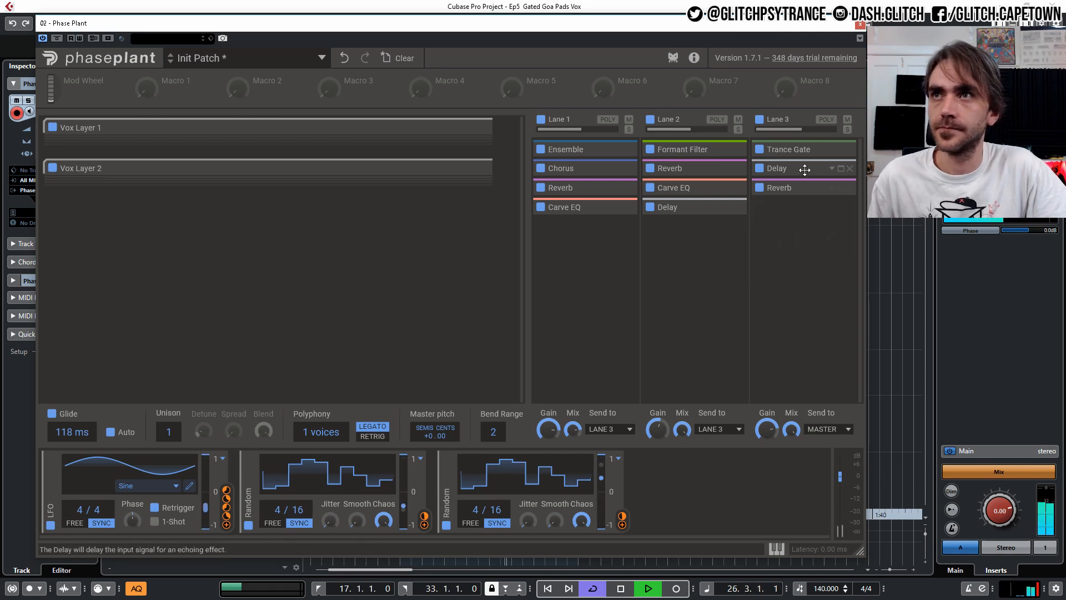
Review the settings of the Lane 2 Delay, the Lane 3 Reverb and Vox Layer 1 during playback.
mouse_move(846, 173)
left_click(731, 208)
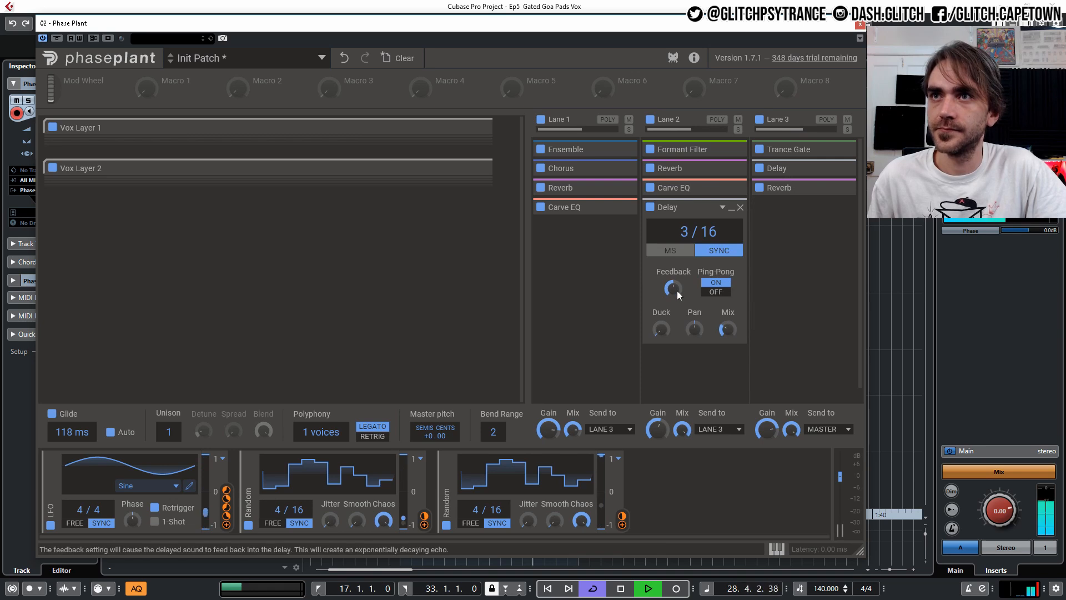
left_click(732, 209)
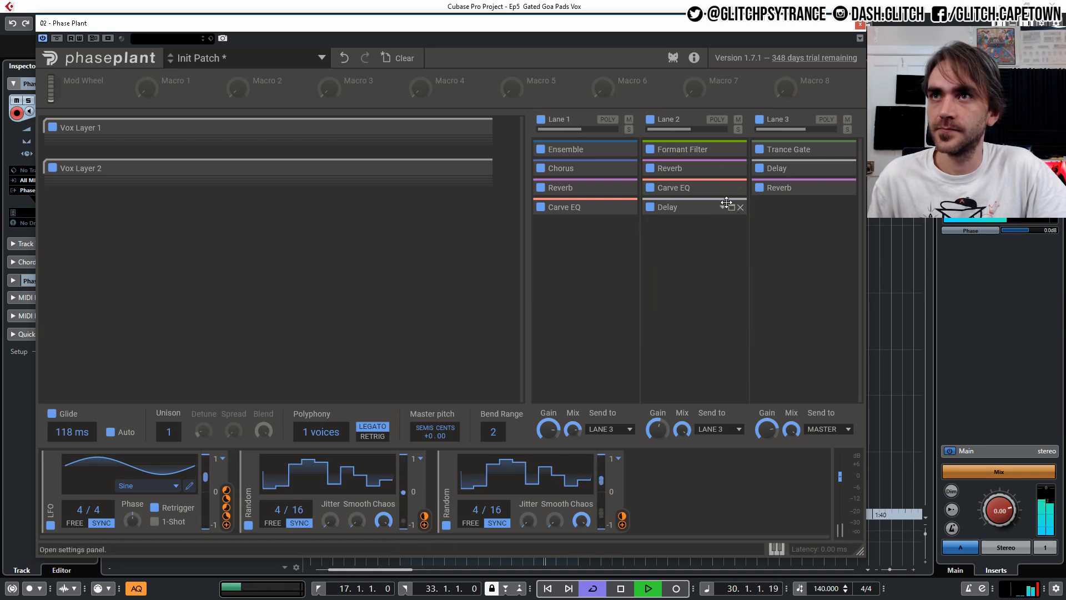
mouse_move(799, 190)
left_click(841, 188)
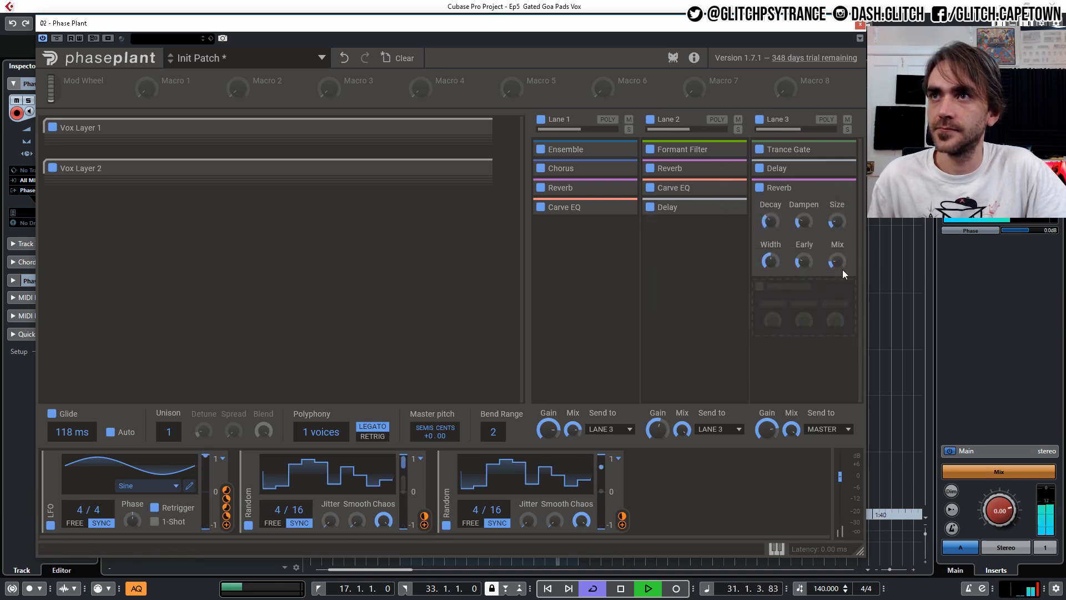
left_click(841, 188)
mouse_move(554, 171)
mouse_move(600, 191)
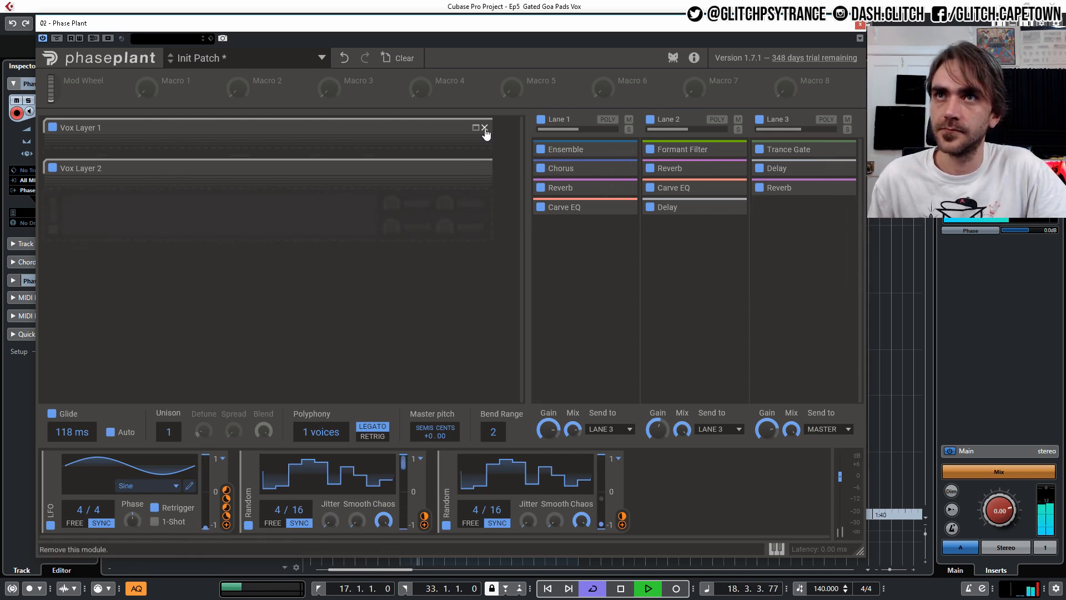
left_click(476, 128)
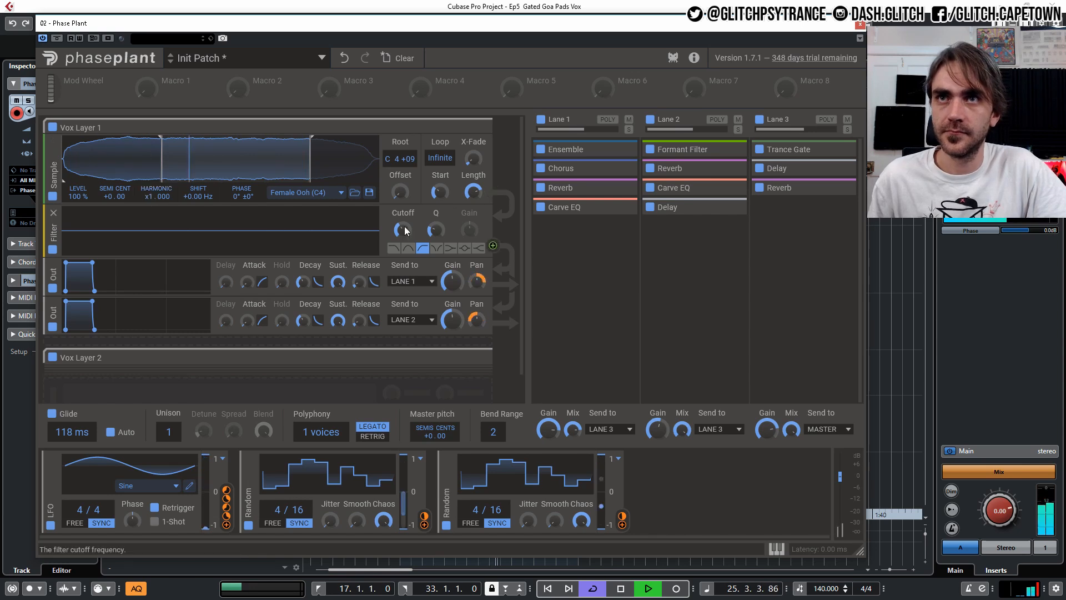
left_click(475, 127)
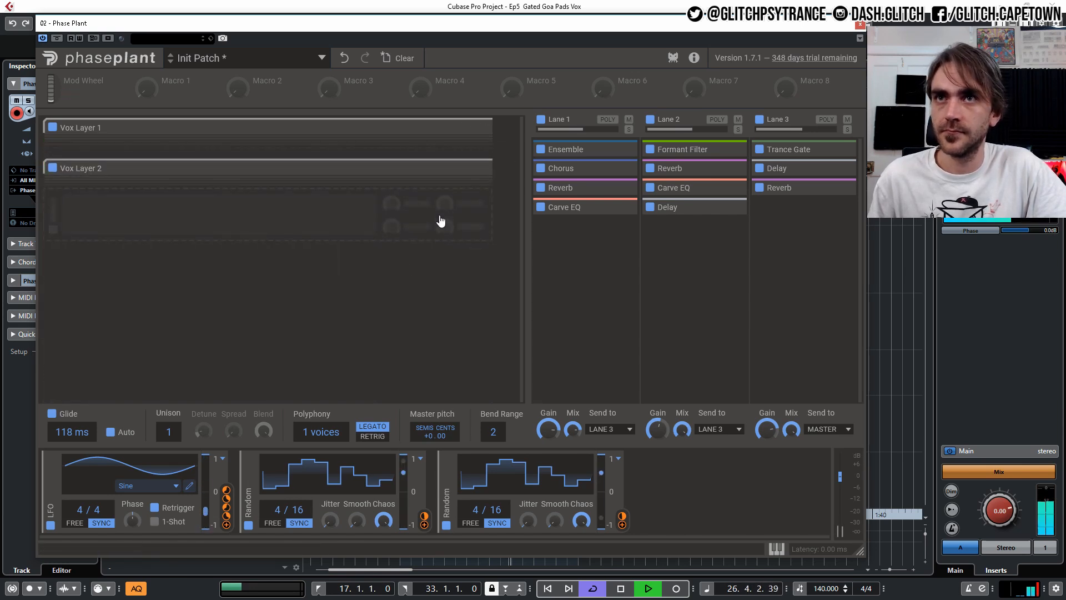
Try a harmonic of x2.000 on the Vox Layer 2 sample, return it to x1.000 and stop playback.
left_click(475, 168)
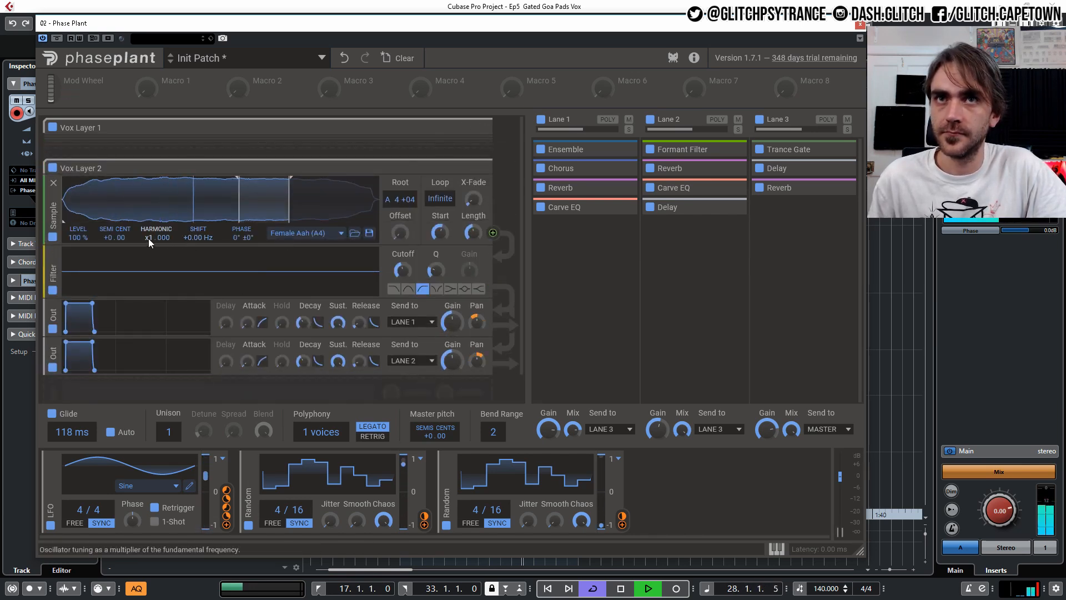
left_click_drag(149, 238, 149, 224)
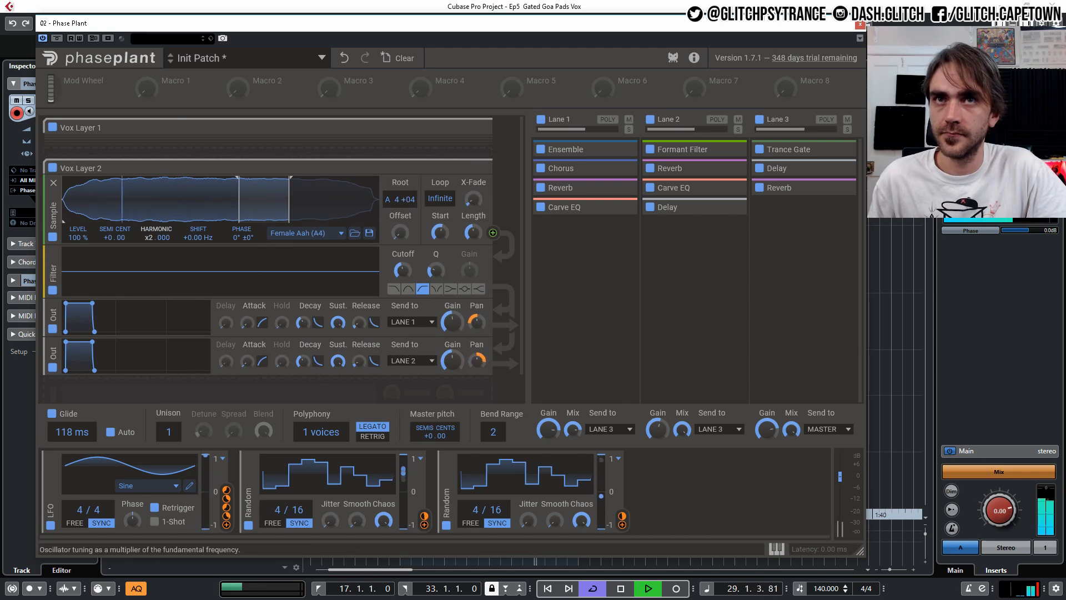
left_click_drag(149, 224, 149, 238)
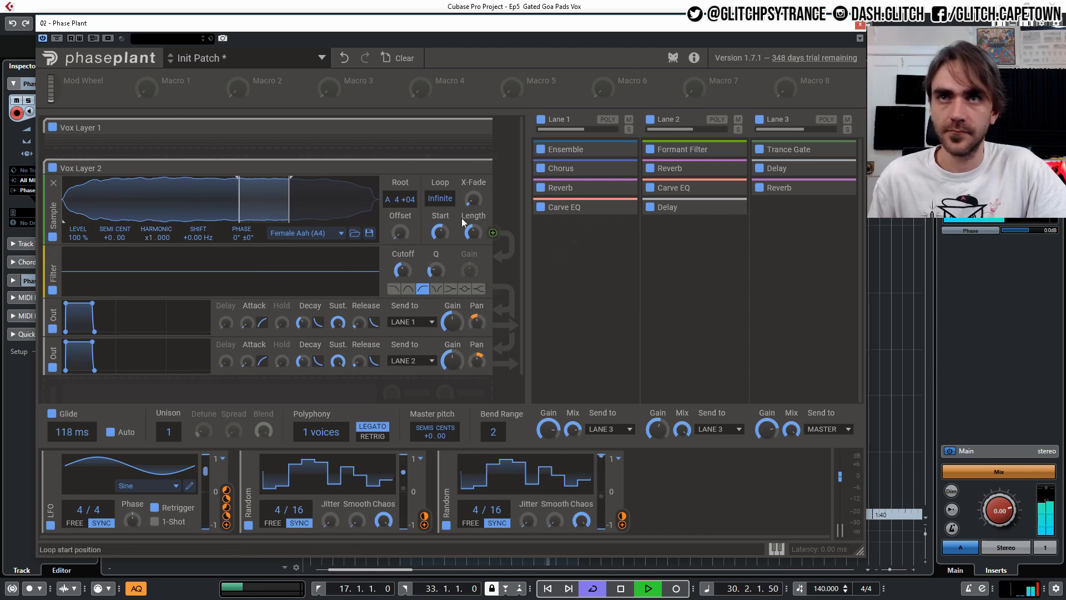
key("space")
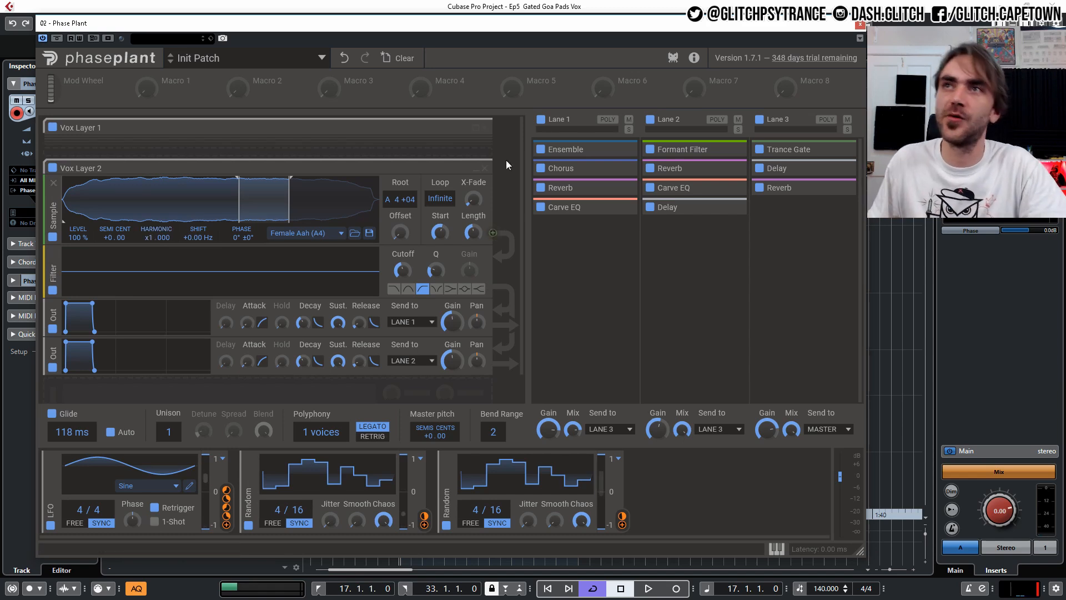
Move the red clip at bar 37 from Gated Pad to the Phase Plant 01 track and check its notes.
left_click(860, 25)
left_click_drag(651, 326, 655, 360)
left_click(671, 431)
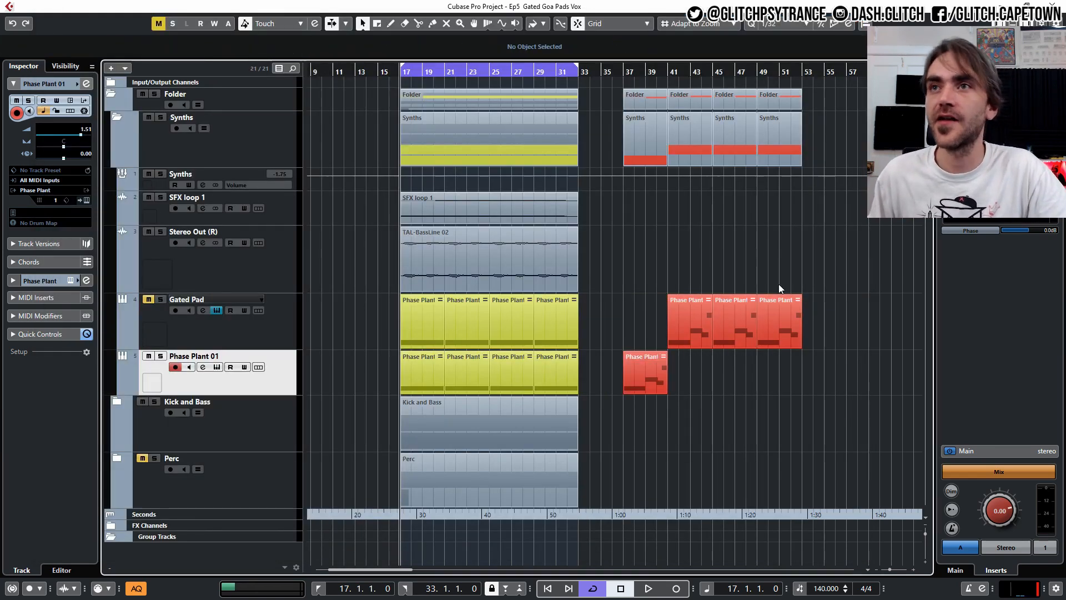
double_click(635, 383)
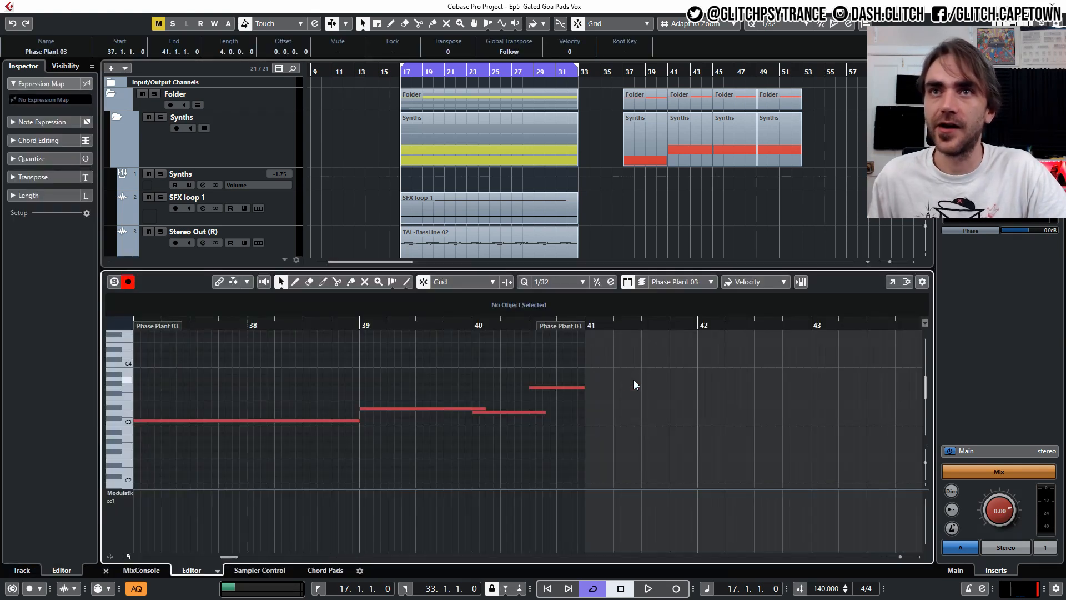
left_click(106, 570)
left_click(784, 472)
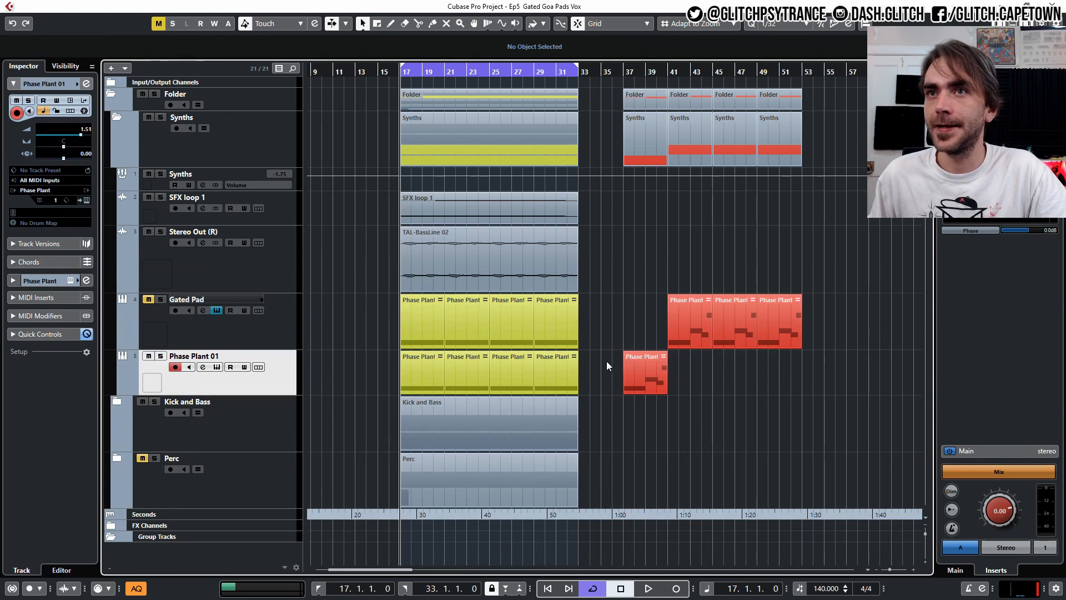
Move the yellow Phase Plant 01 clips to bar 1, place the four red clips at bar 17 on that track and play.
left_click_drag(606, 365, 321, 378)
left_click_drag(728, 376, 868, 317)
left_click_drag(771, 334, 545, 385)
left_click(744, 384)
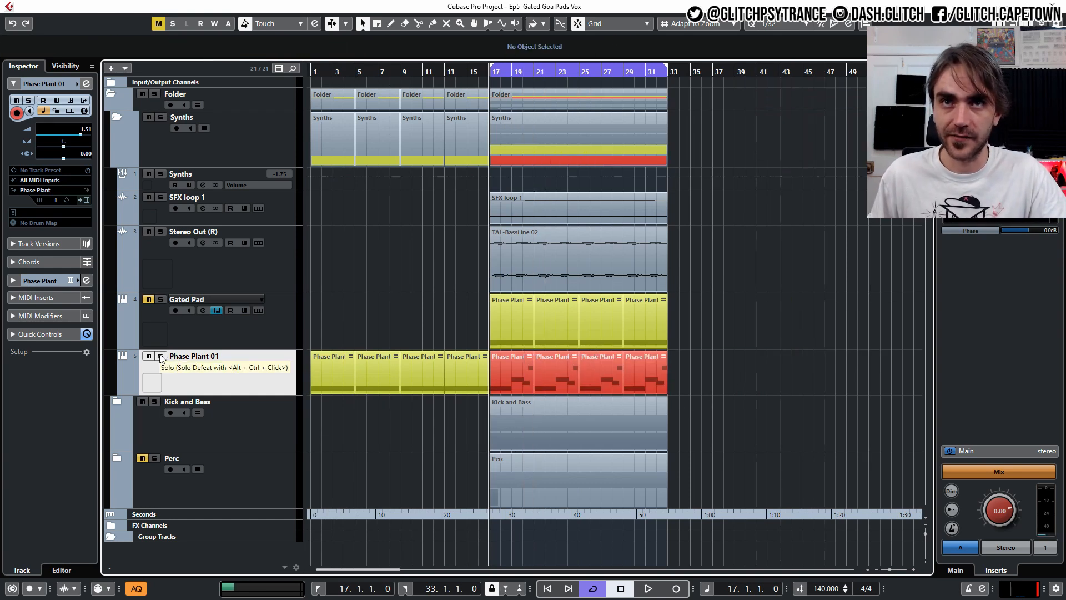
key("space")
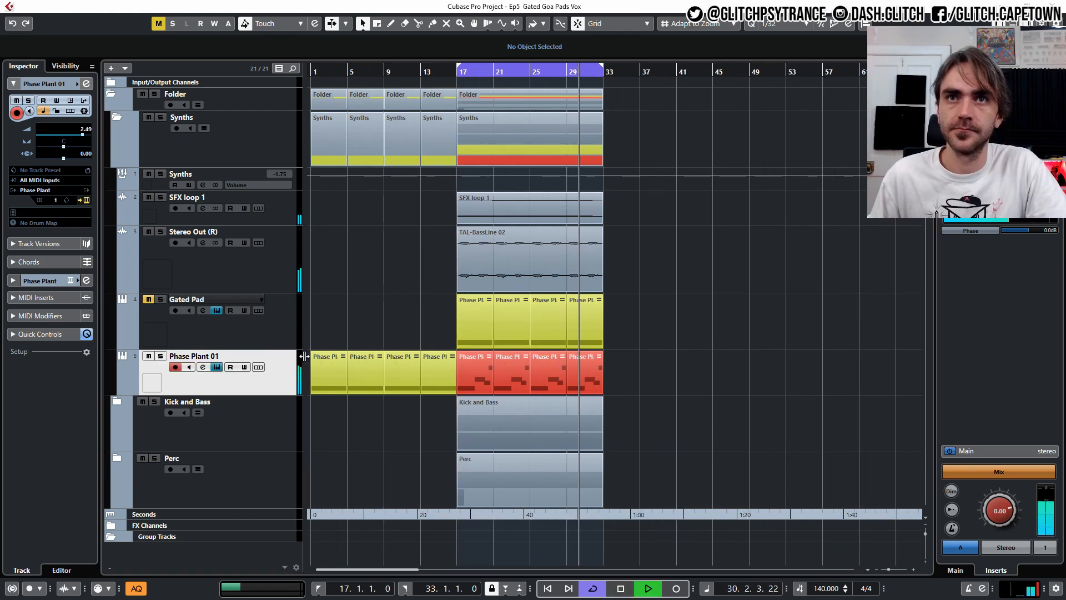
Open the Phase Plant 01 instrument and set the harmonic of the Vox Layer 1 and Vox Layer 2 samples to x2.000.
left_click(86, 200)
left_click(86, 202)
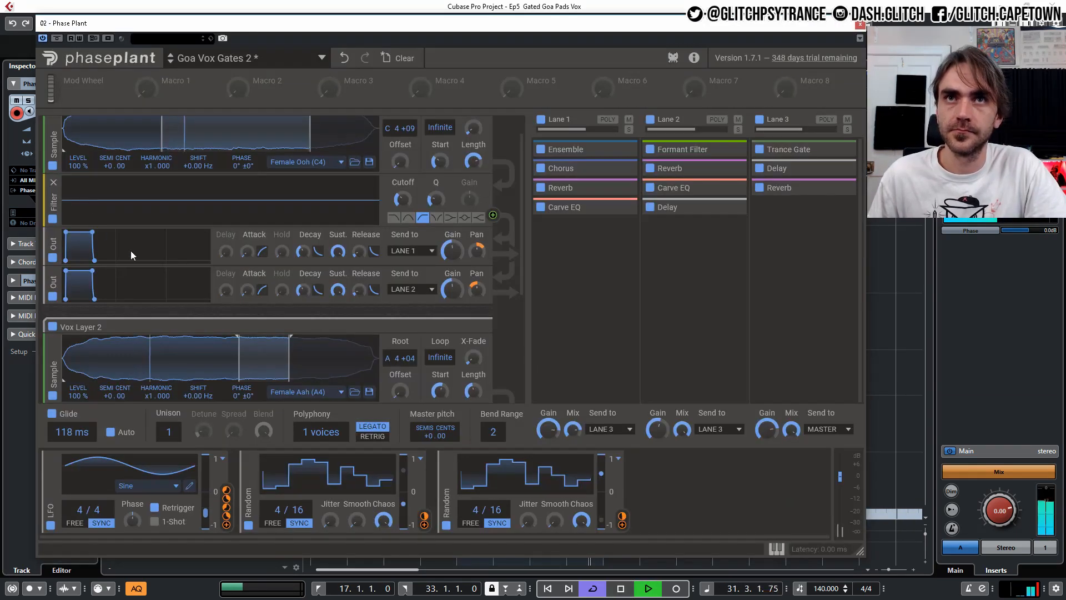
left_click_drag(147, 166, 147, 146)
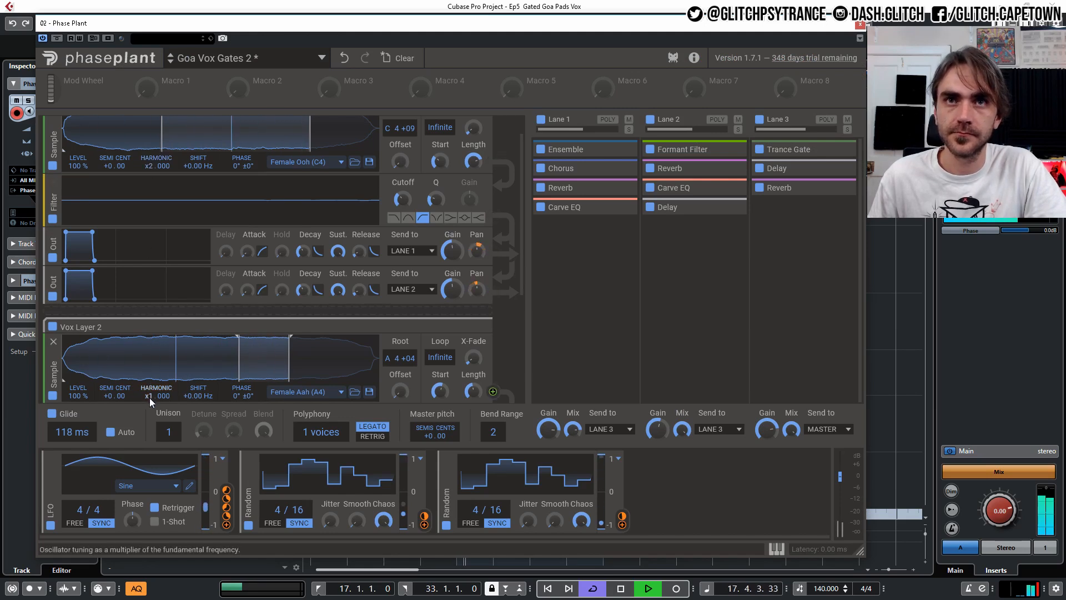
mouse_move(148, 398)
left_mouse_down()
mouse_move(149, 389)
mouse_move(149, 398)
left_mouse_up()
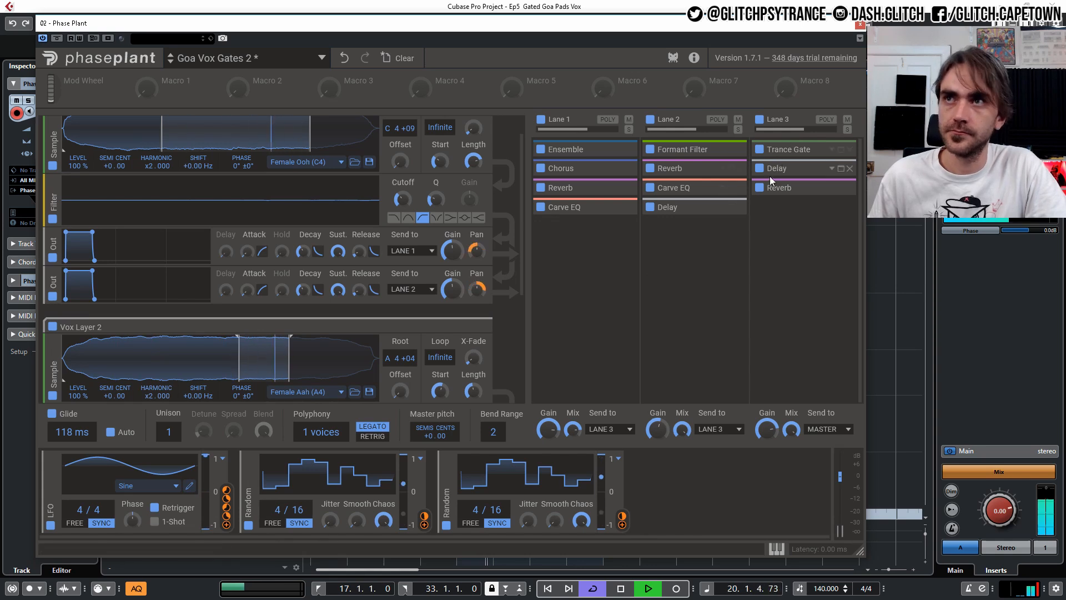
Expand the Lane 3 Trance Gate, set its pattern length to 28, lower its decay and sustain, and stop playback.
left_click(841, 157)
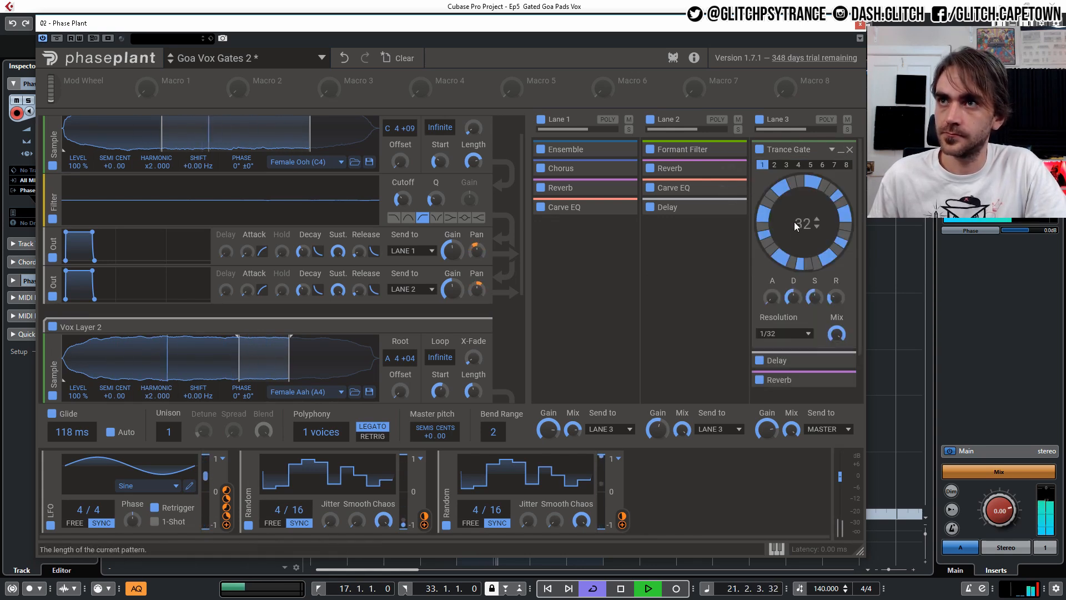
left_click_drag(799, 222, 799, 232)
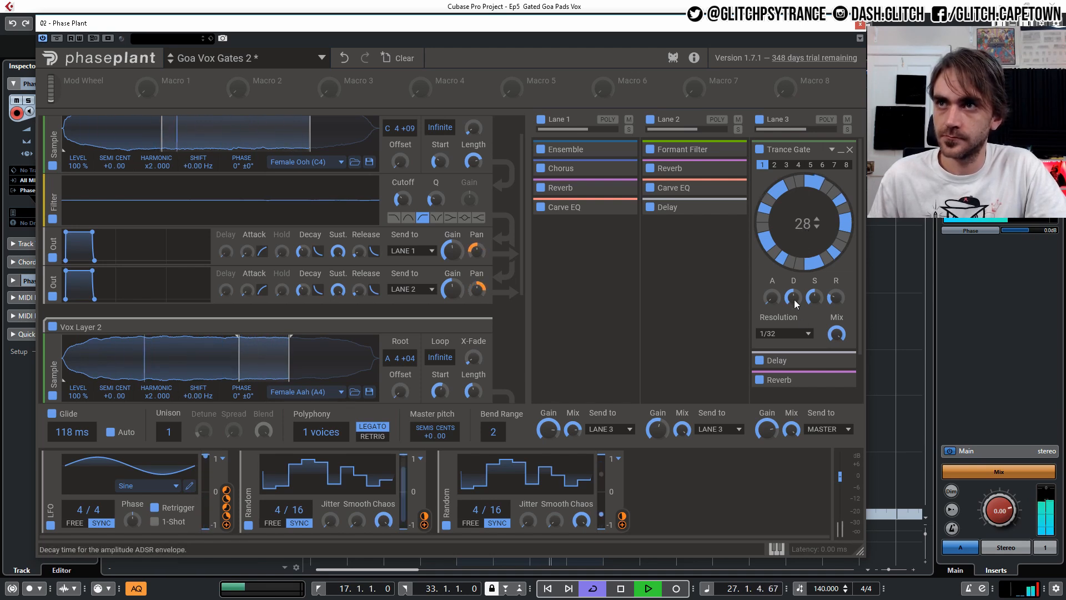
left_click_drag(794, 300, 836, 315)
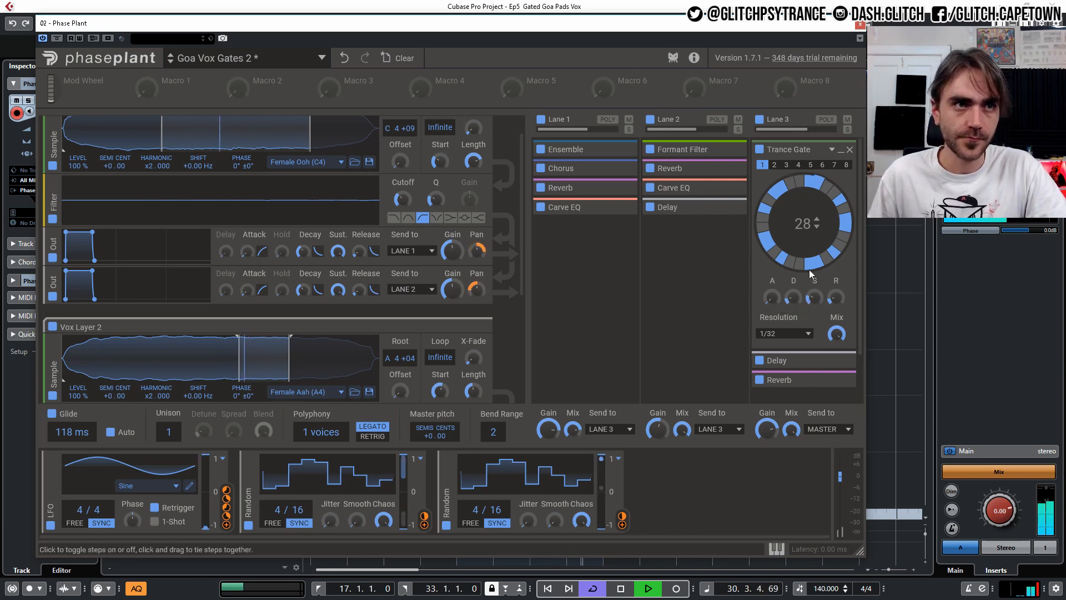
key("space")
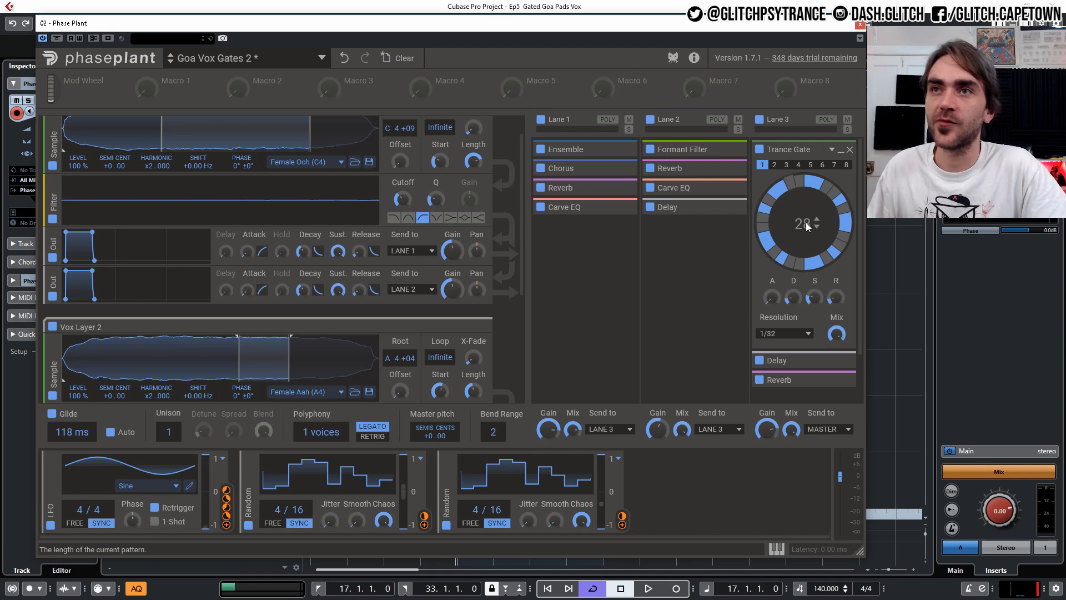
Modulate the Trance Gate's decay and sustain with the first Random modulator, and add modulations from the second Random modulator to the gate envelope.
left_click(425, 524)
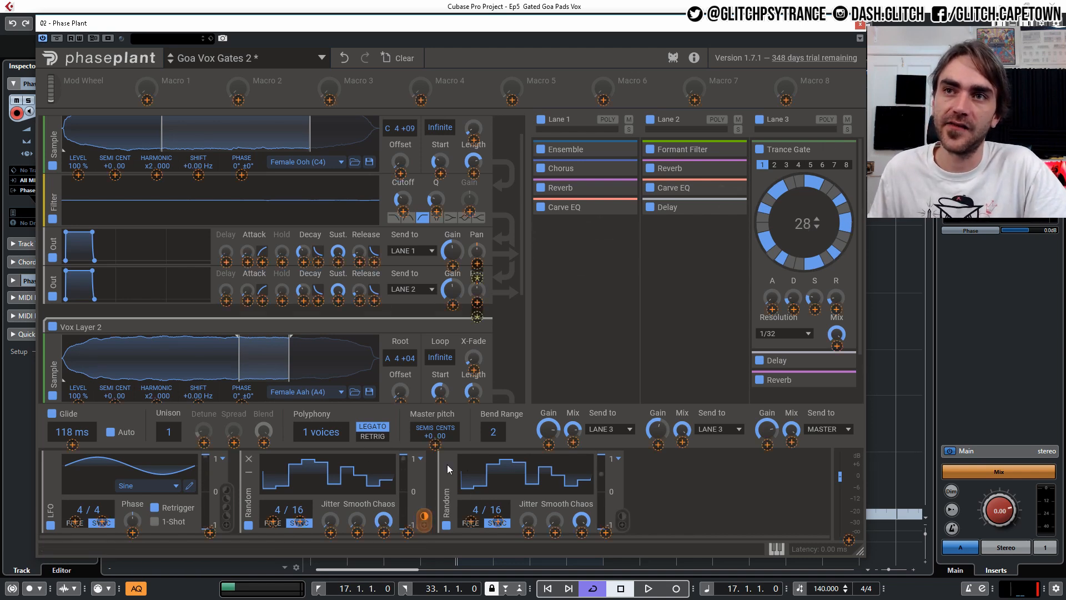
left_click(792, 309)
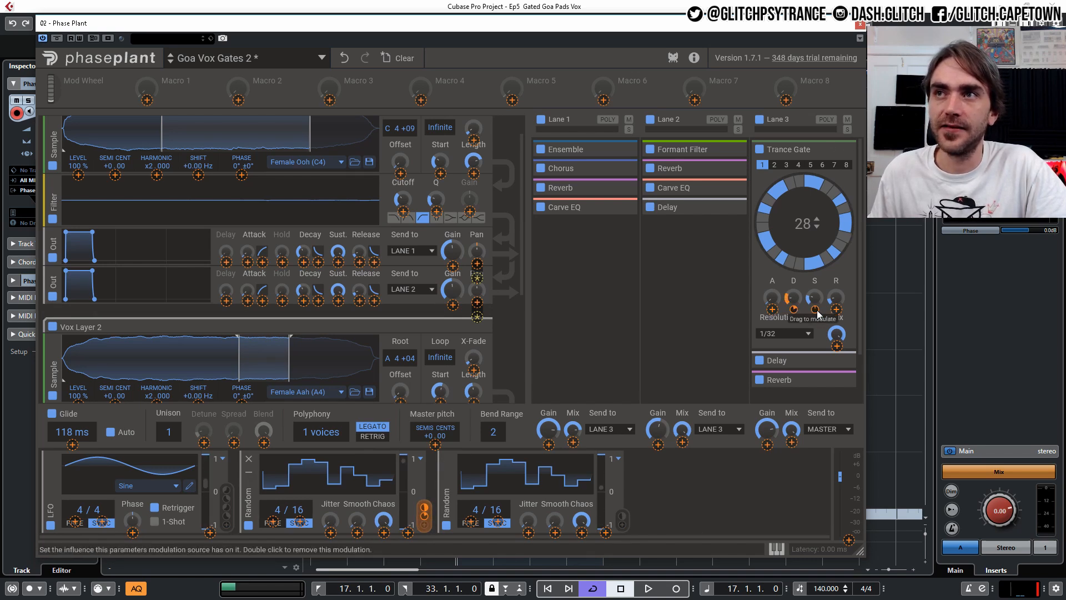
left_click_drag(817, 314, 815, 312)
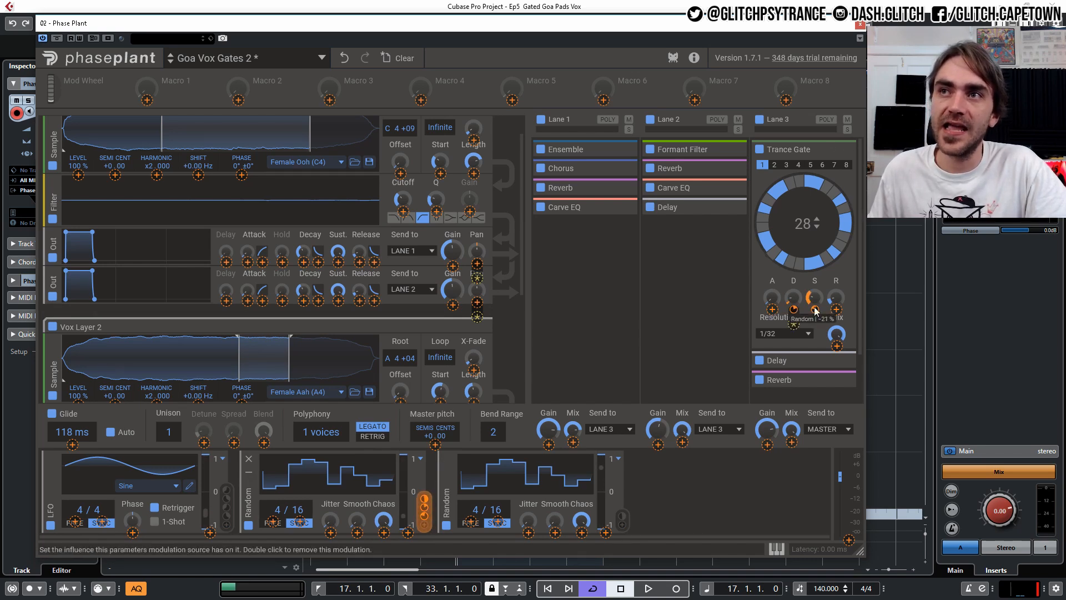
left_click(683, 519)
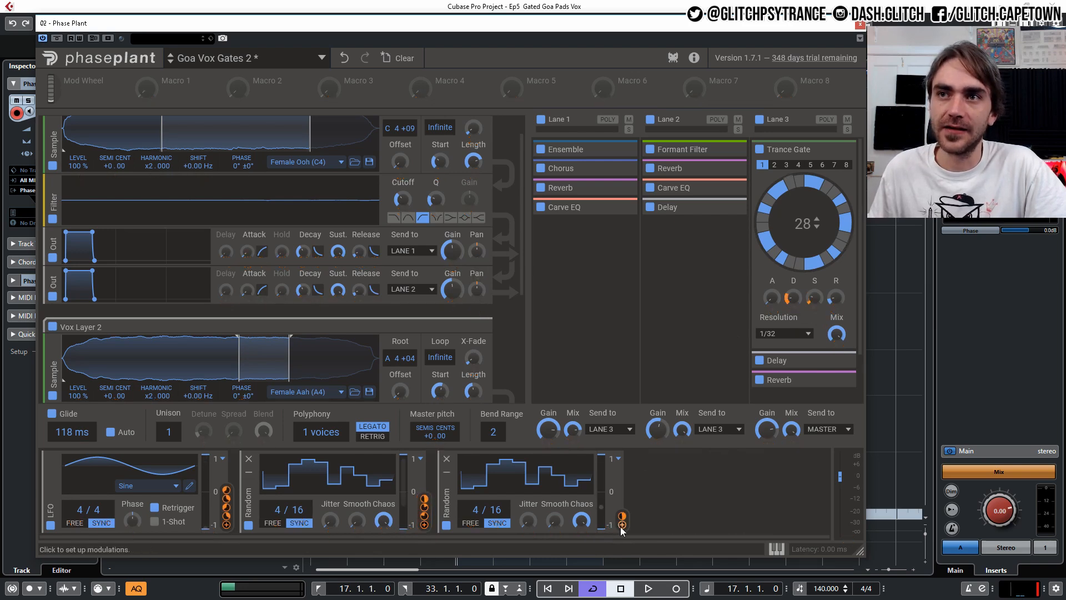
left_click(622, 524)
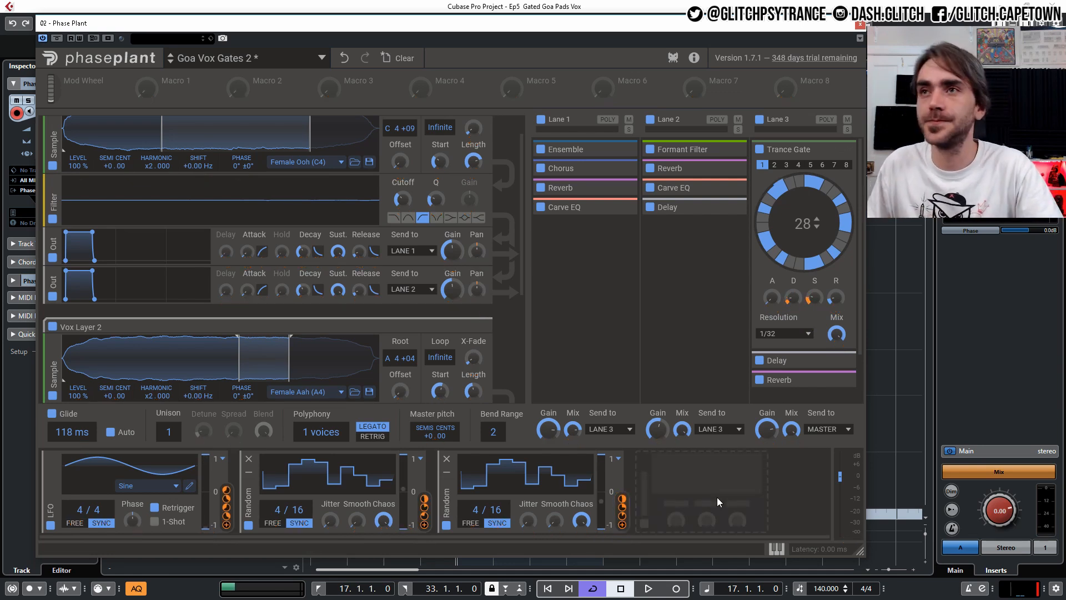
Play the loop from bar 17 and shorten the Trance Gate's pattern length.
key("space")
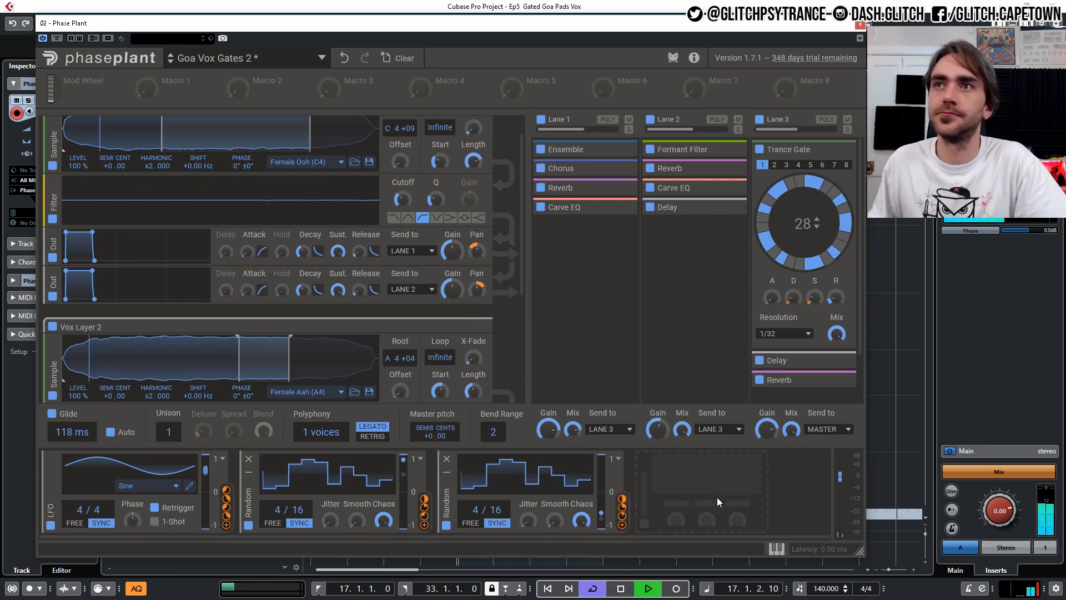
left_click(817, 227)
left_click(817, 227)
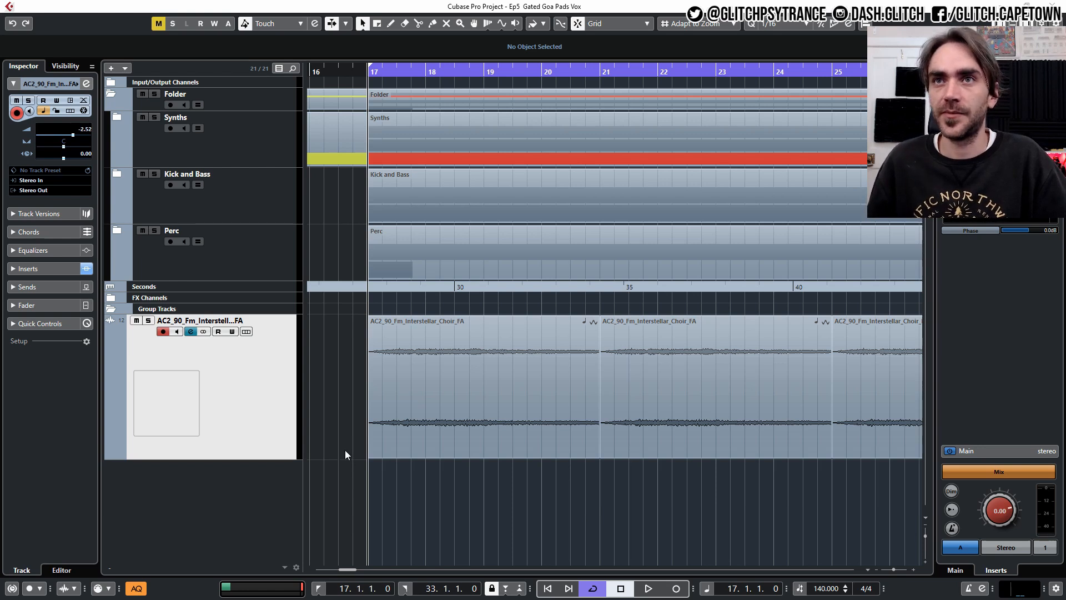
Audition the Interstellar Choir audio track soloed and in the full mix, stop playback and solo the track again.
left_click(407, 349)
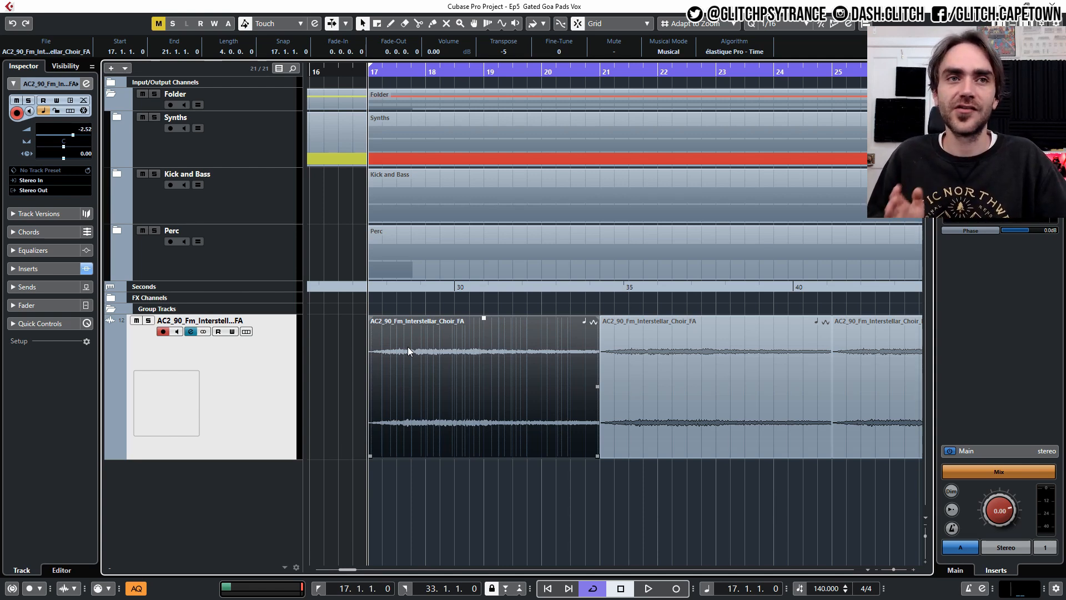
left_click(608, 499)
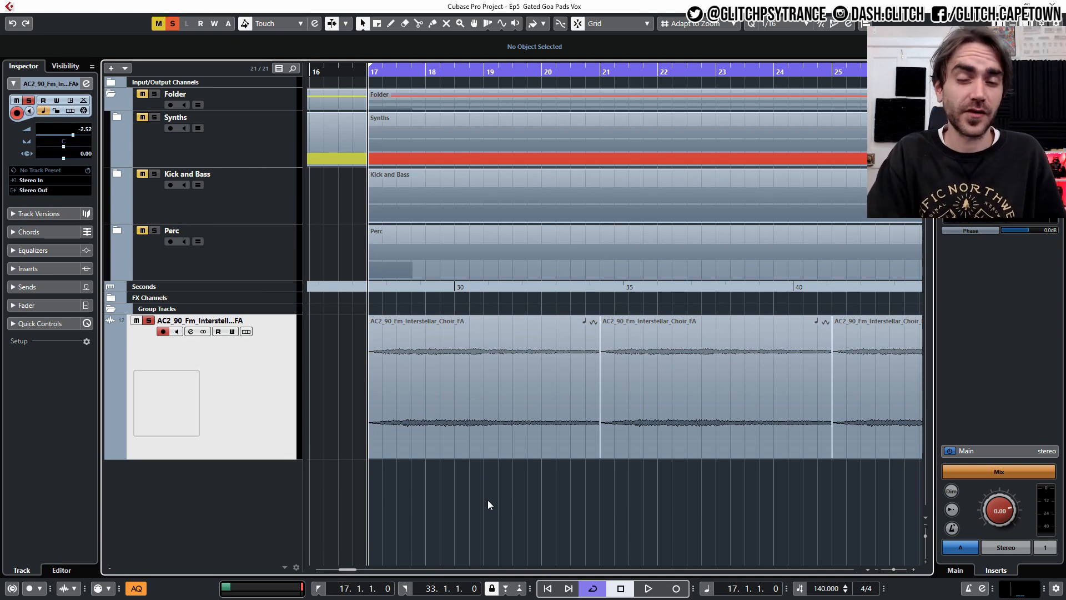
key("space")
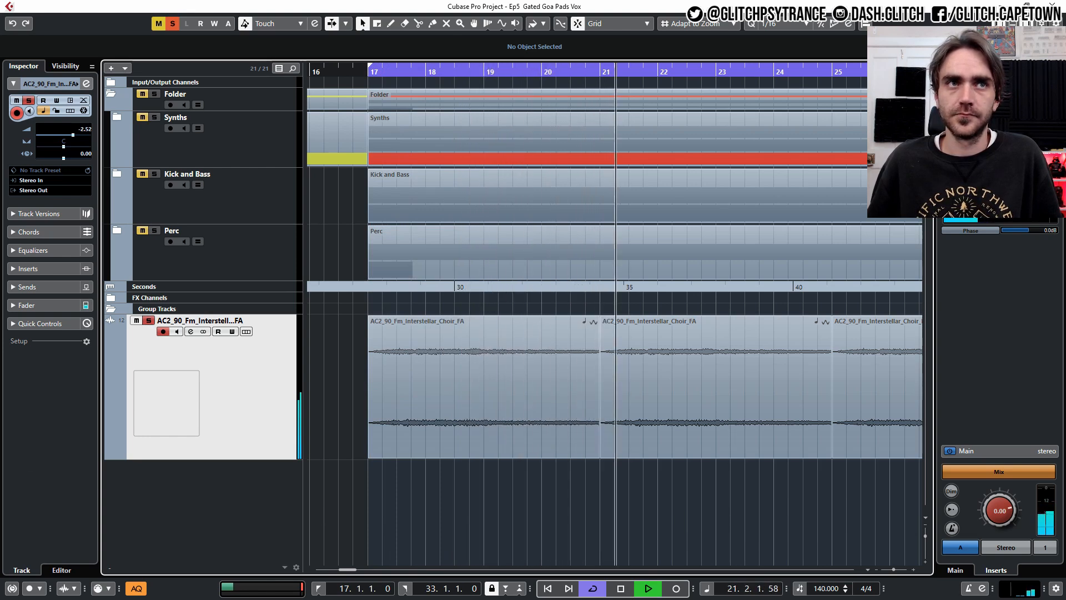
left_click(149, 320)
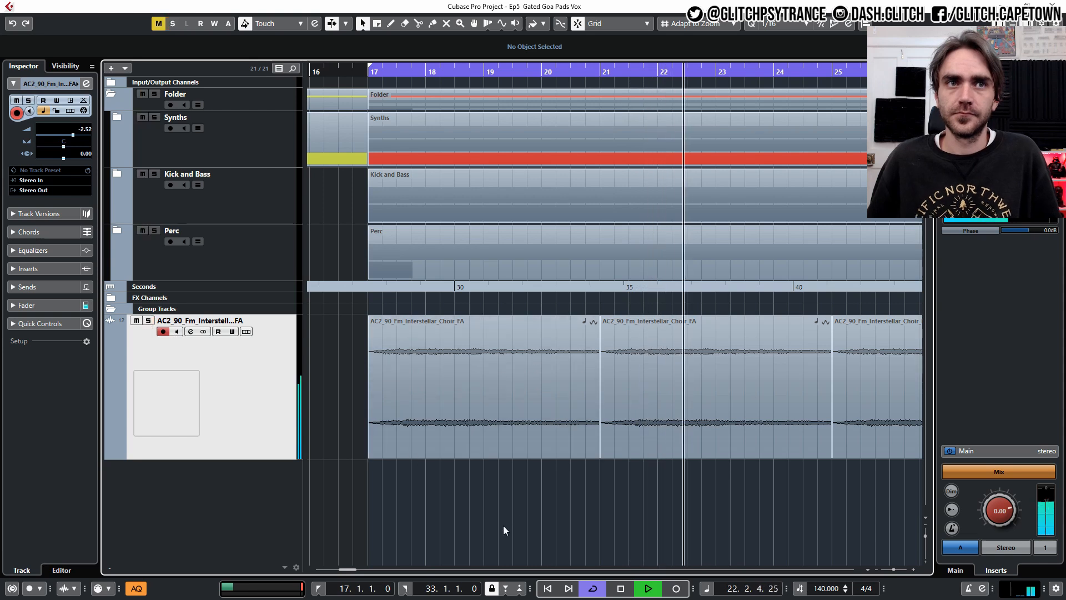
left_click(528, 512)
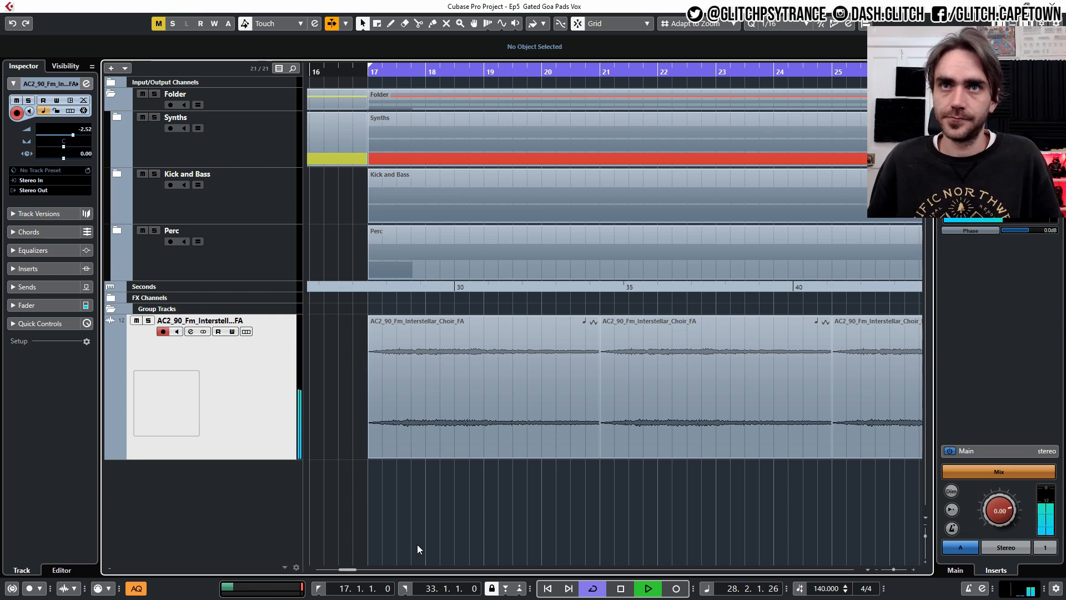
key("space")
left_click(148, 320)
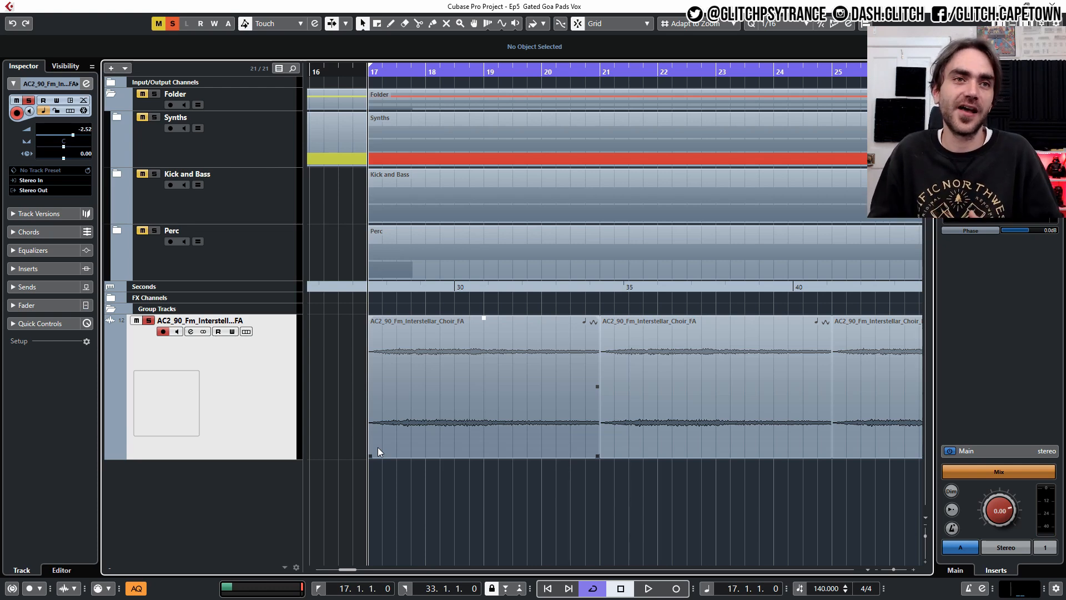
Open the choir track's channel settings and load A1TriggerGate-x64 as its third insert effect.
left_click(91, 84)
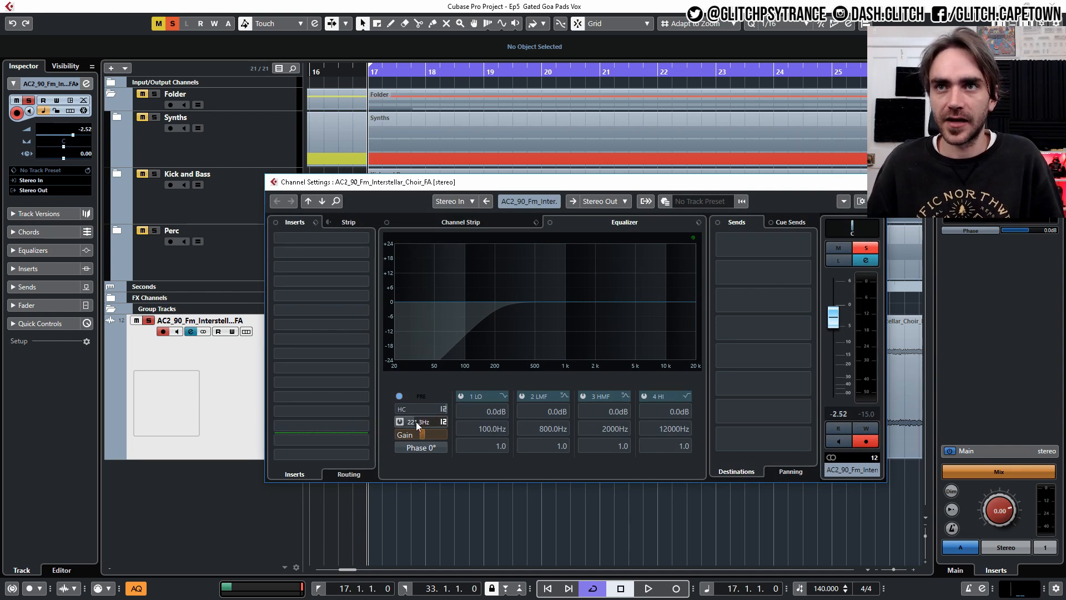
left_click(304, 268)
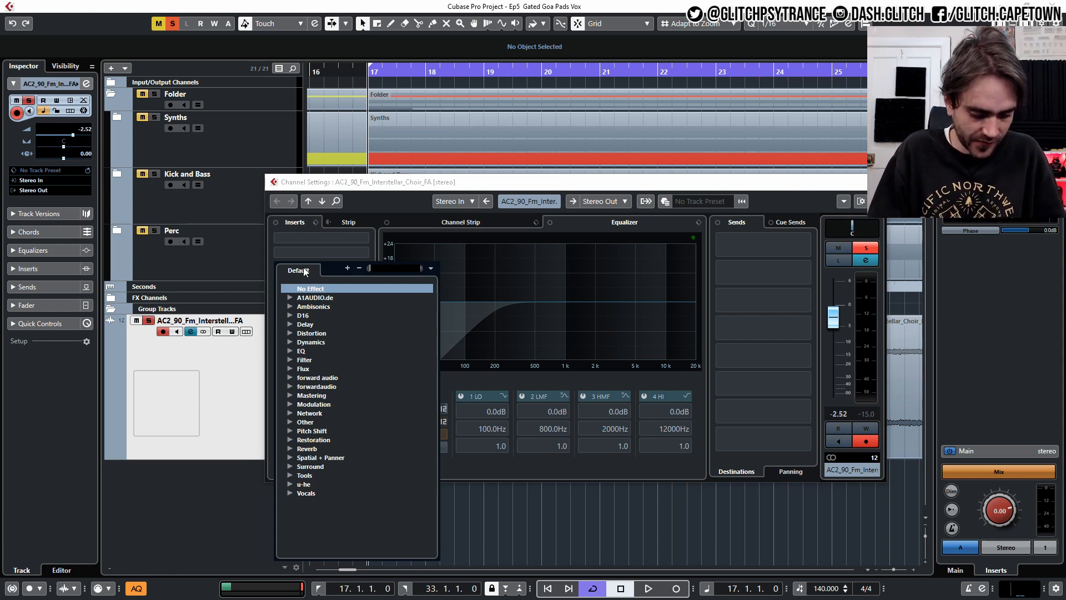
type("a1")
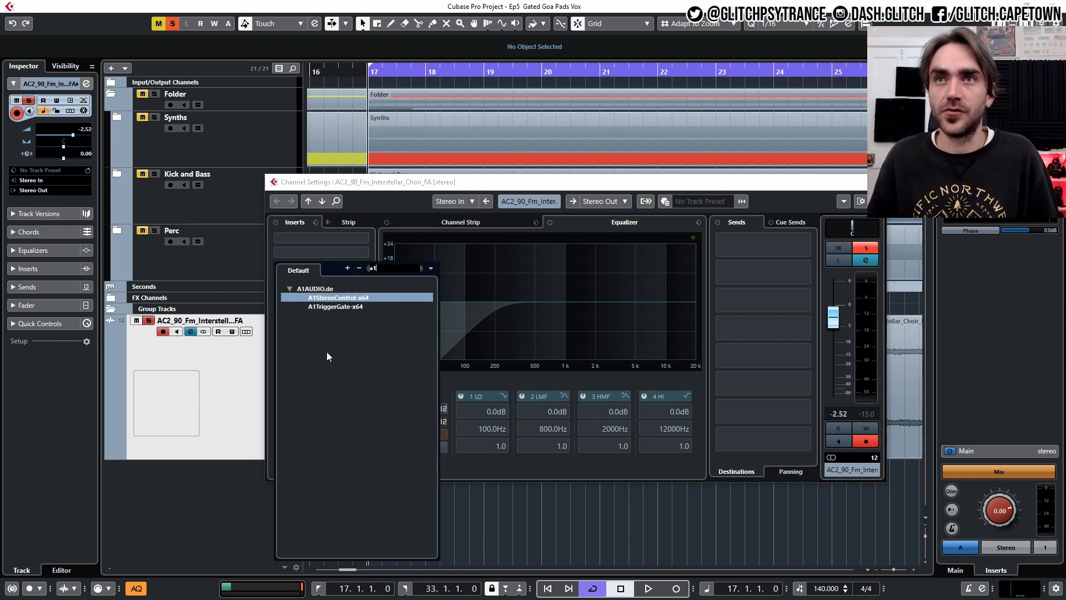
left_click(328, 306)
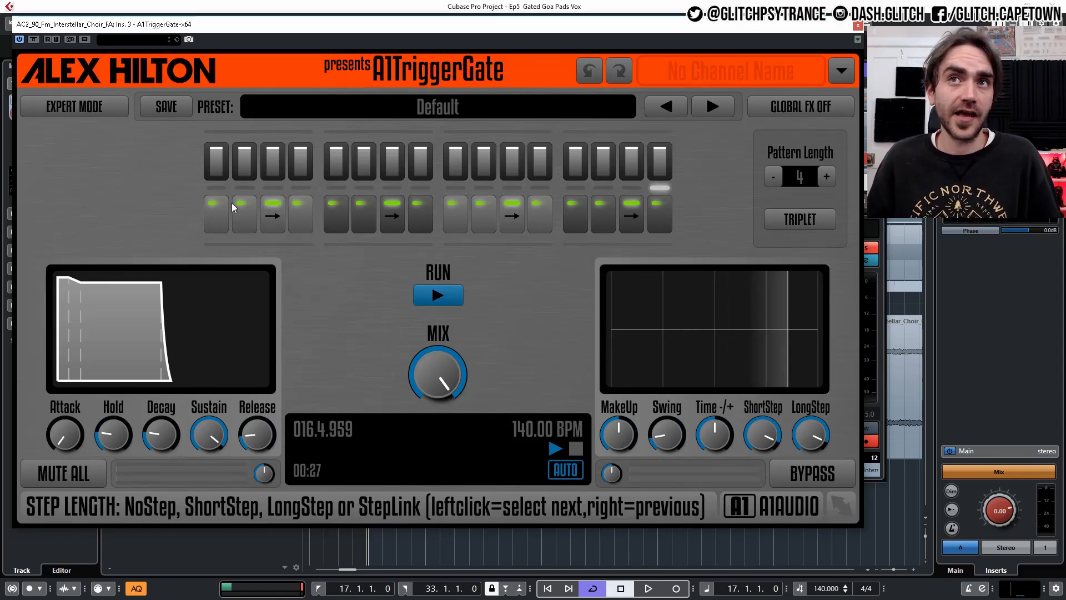
Set steps 2, 3 and 4 of the gate pattern to NoStep and step 1 to LongStep.
left_click(240, 213)
left_click(243, 212)
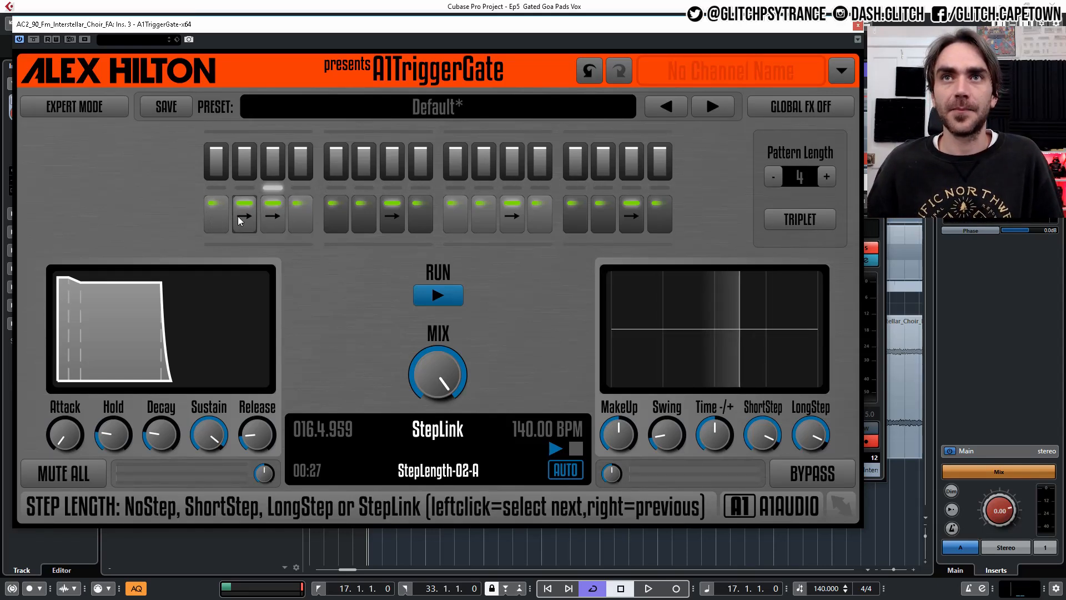
left_click(243, 212)
left_click(281, 212)
right_click(281, 212)
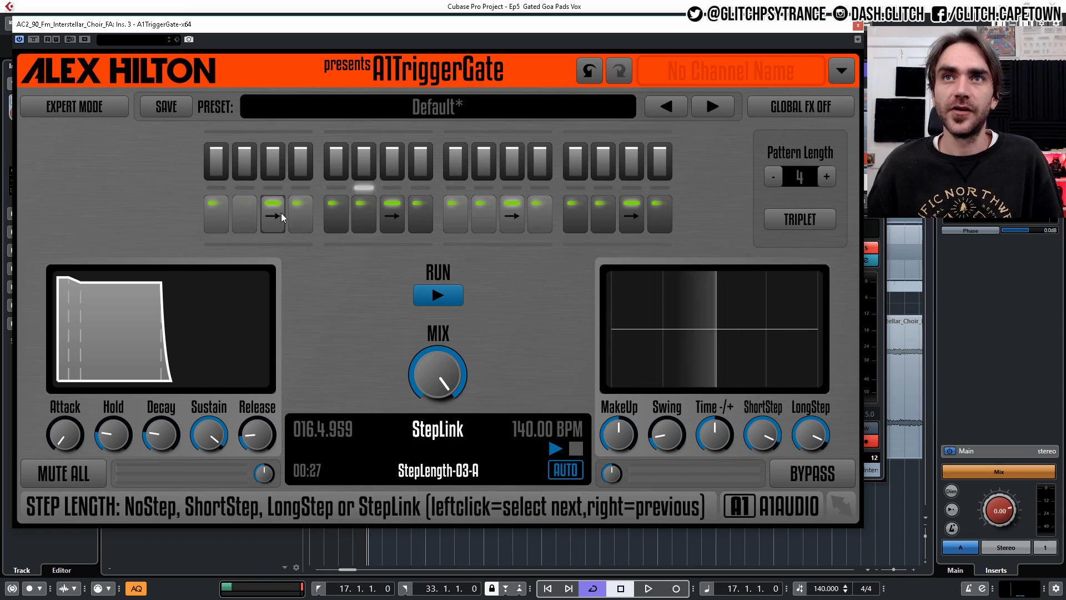
right_click(278, 214)
left_click(278, 213)
left_click(278, 213)
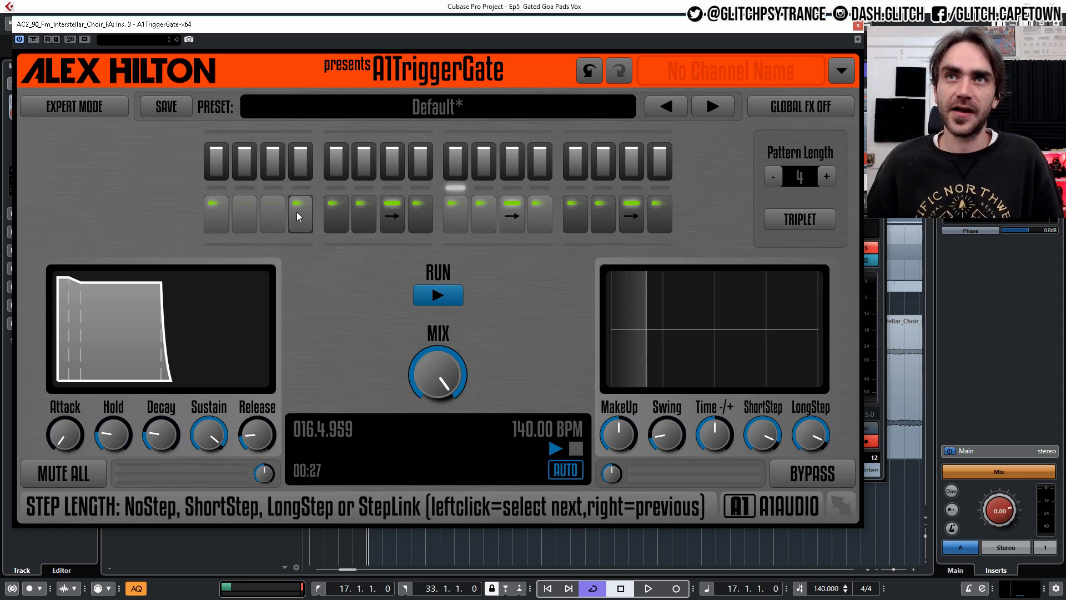
left_click(296, 211)
left_click(296, 212)
left_click(296, 212)
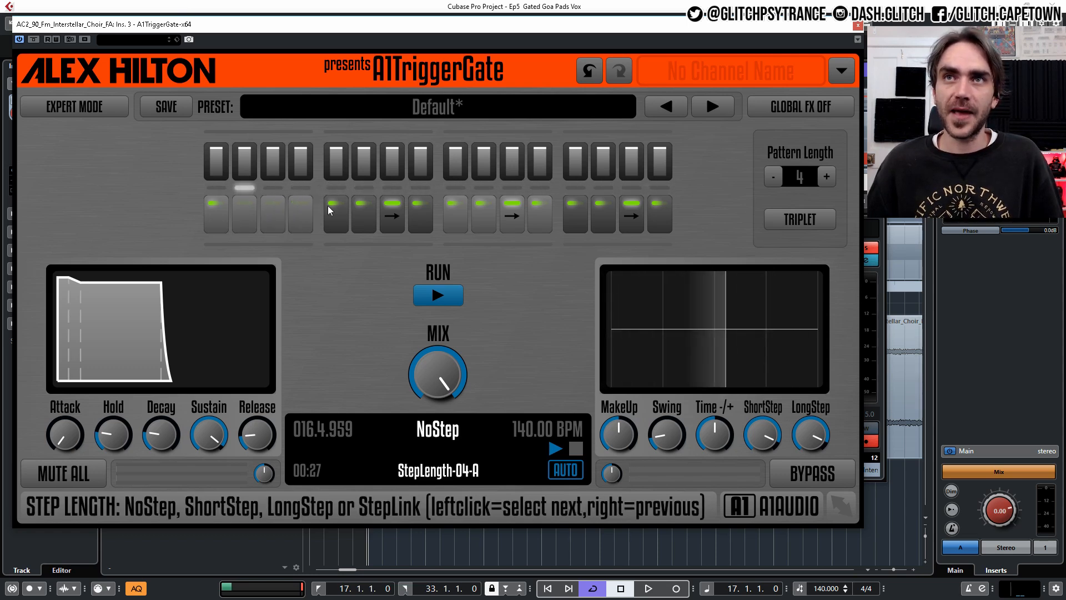
left_click(220, 211)
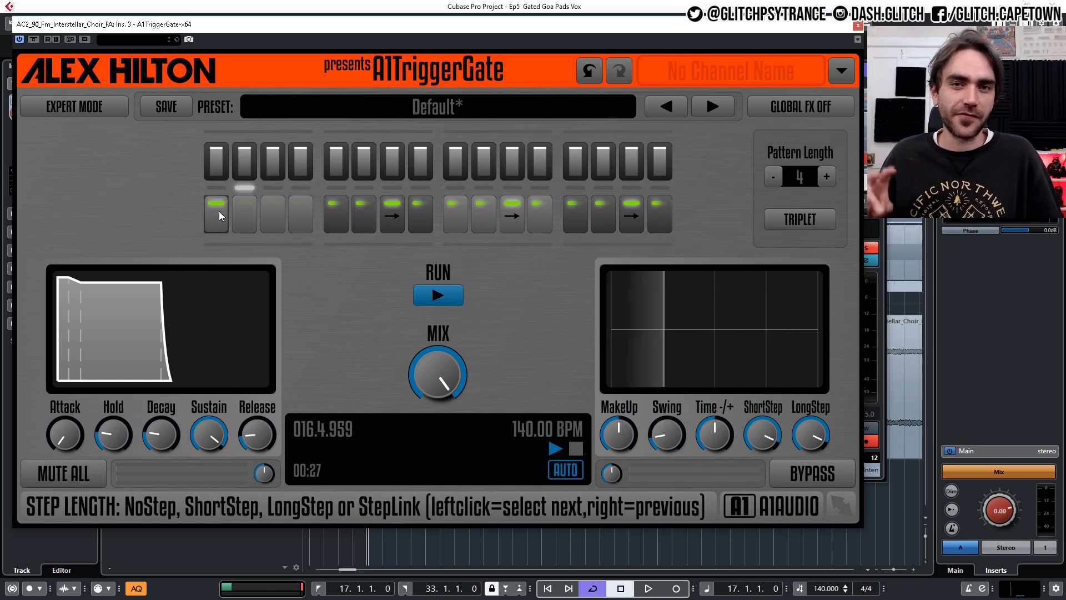
Try StepLink, ShortStep and LongStep on step 3 of the gate pattern and return it to NoStep.
left_click(272, 218)
left_click(273, 218)
left_click(273, 218)
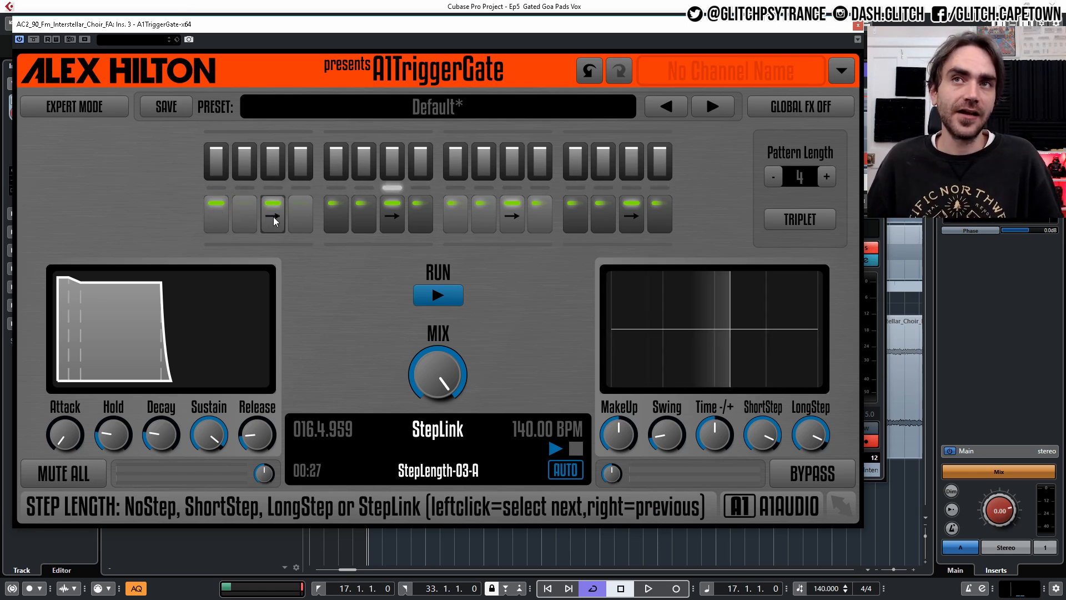
left_click(273, 218)
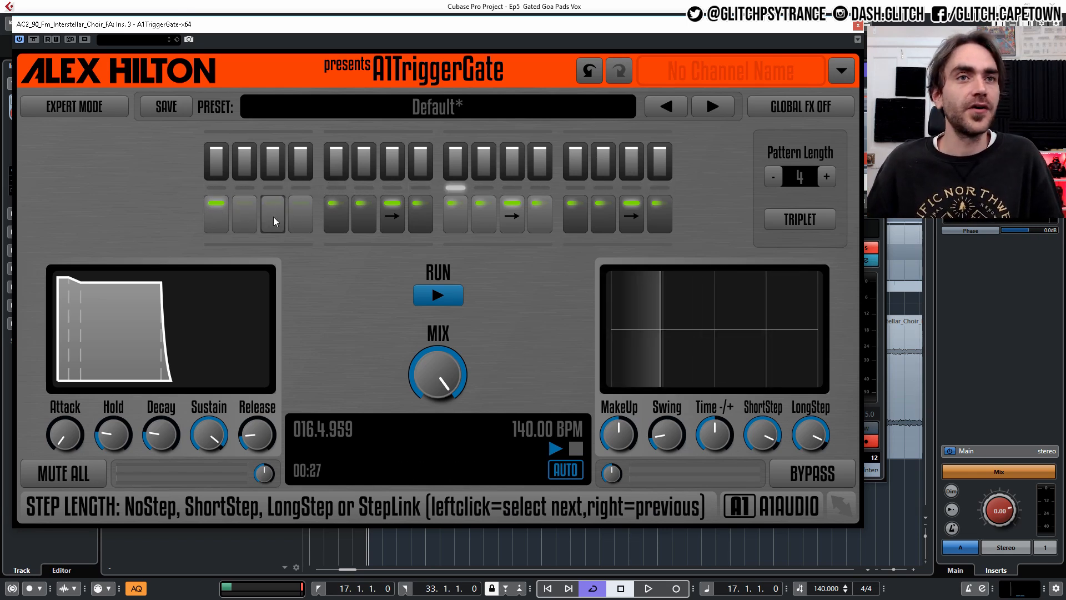
left_click(273, 217)
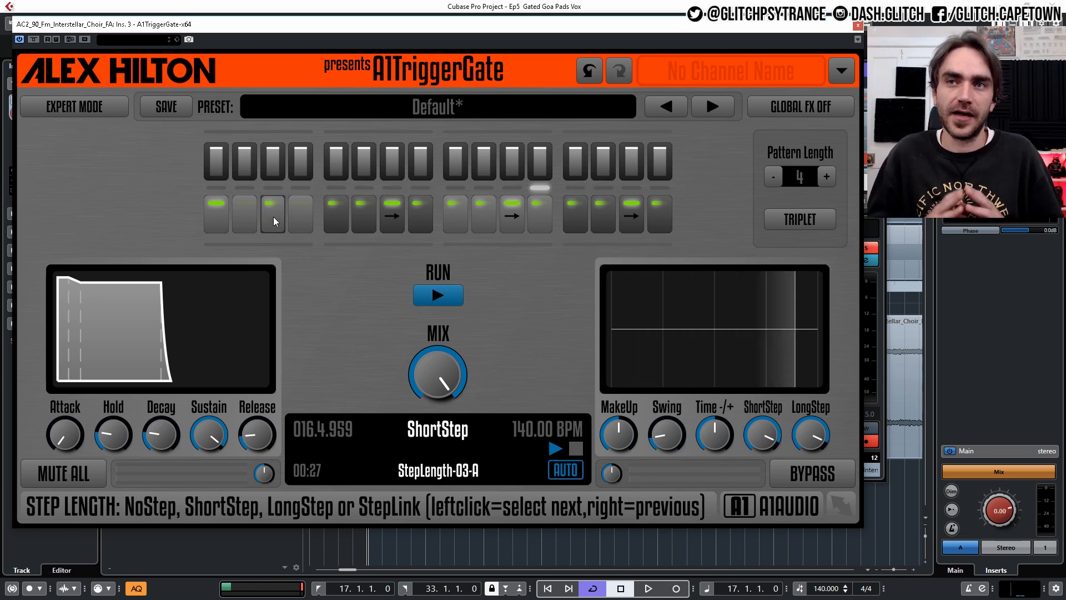
left_click(273, 217)
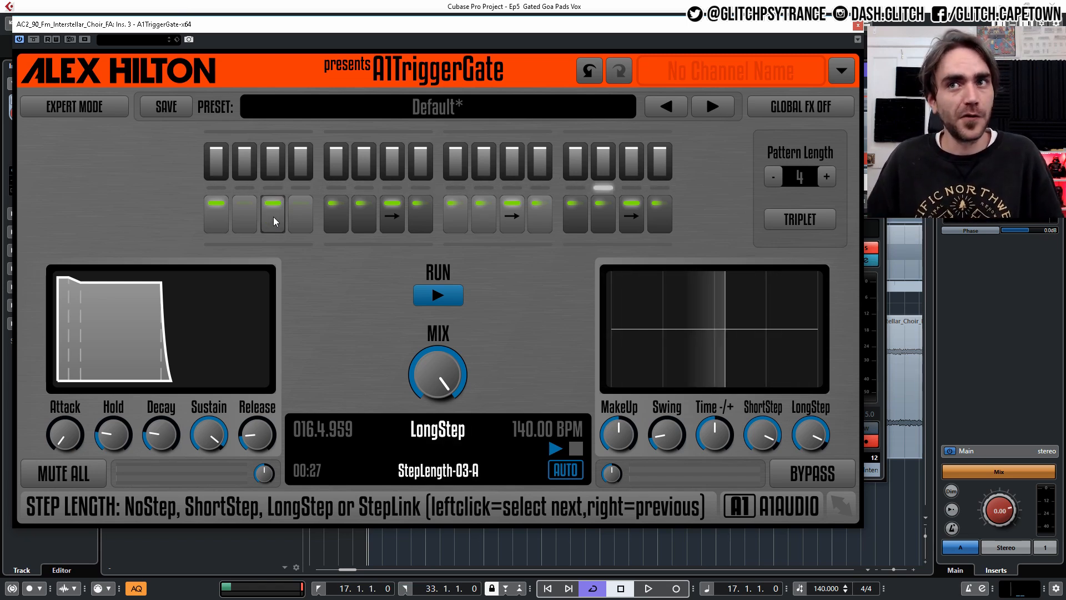
left_click(273, 216)
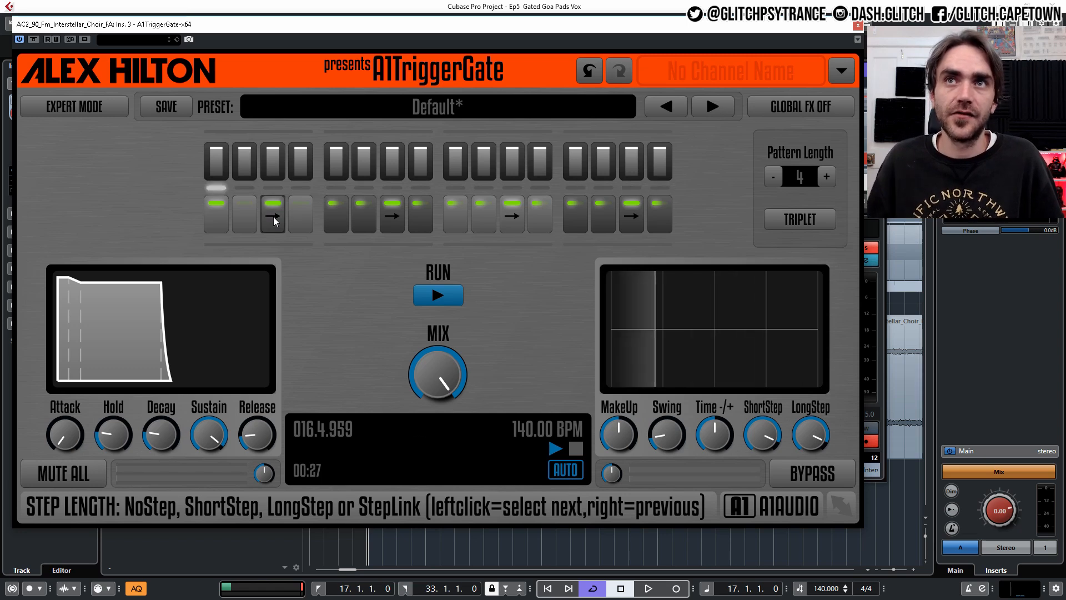
left_click(273, 217)
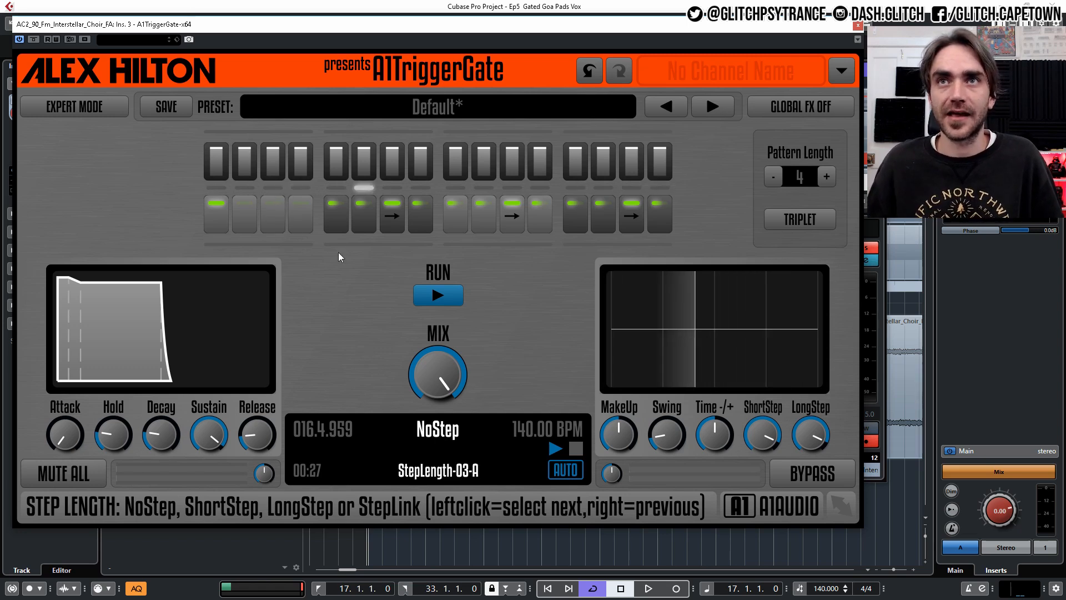
Set steps 5 to 9 of the gate pattern to NoStep.
right_click(329, 214)
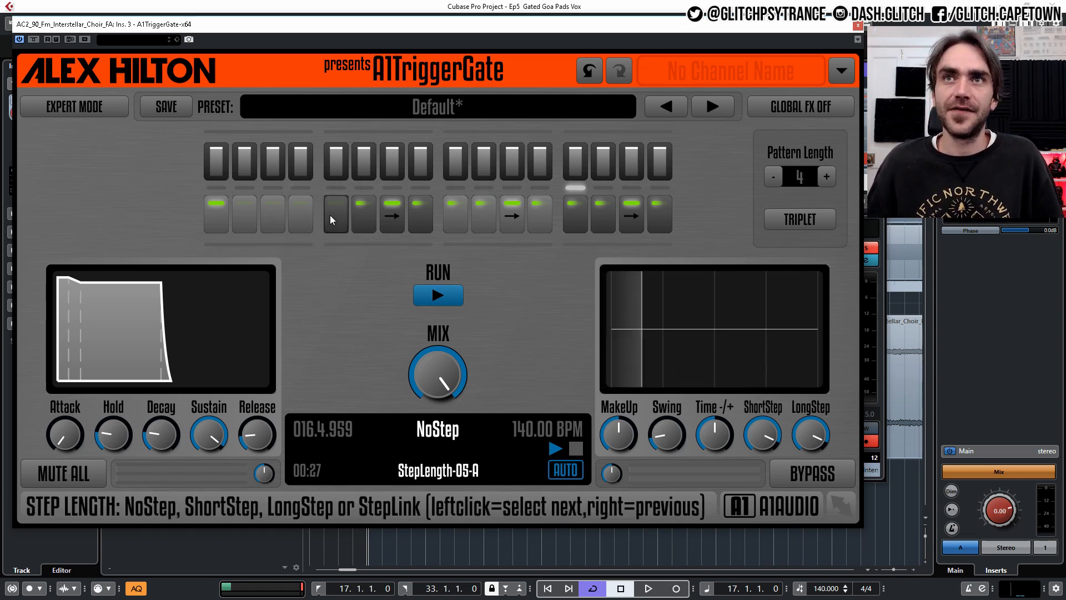
right_click(371, 221)
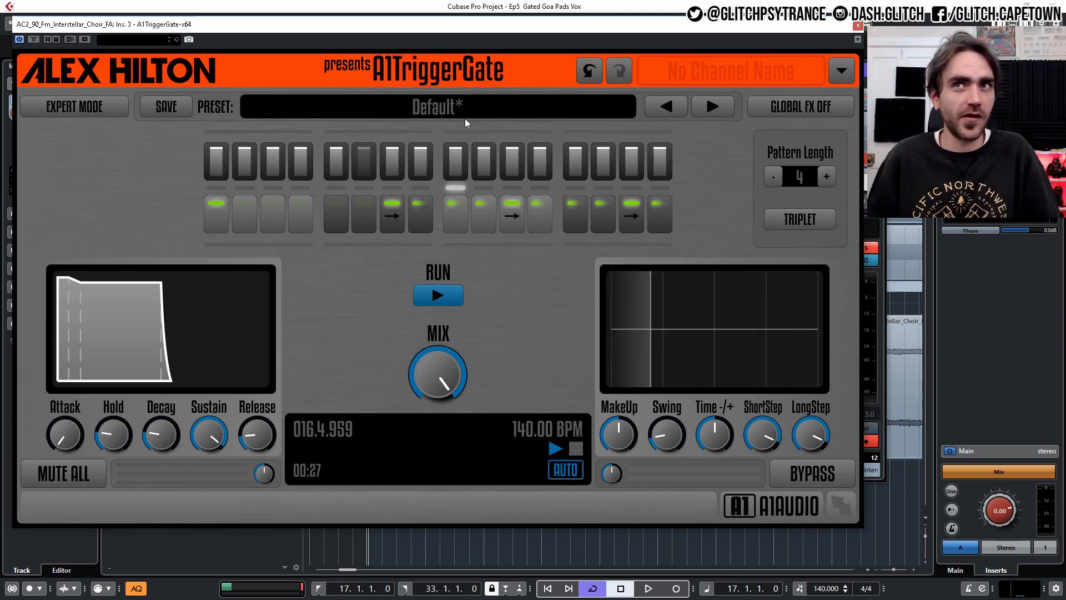
left_click(394, 212)
left_click(421, 210)
left_click(422, 211)
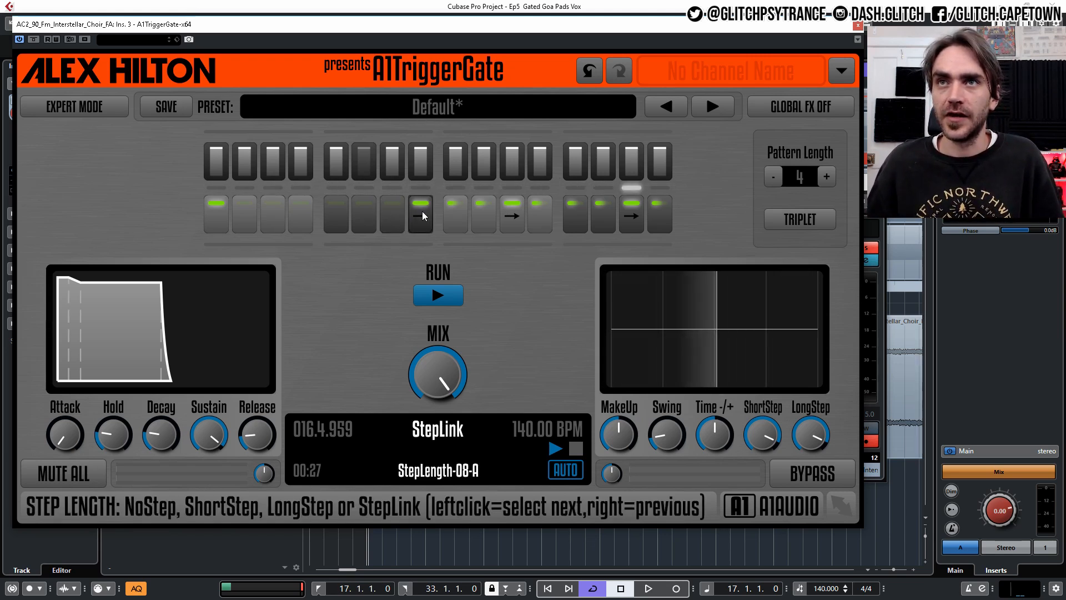
left_click(421, 211)
left_click(462, 221)
left_click(459, 218)
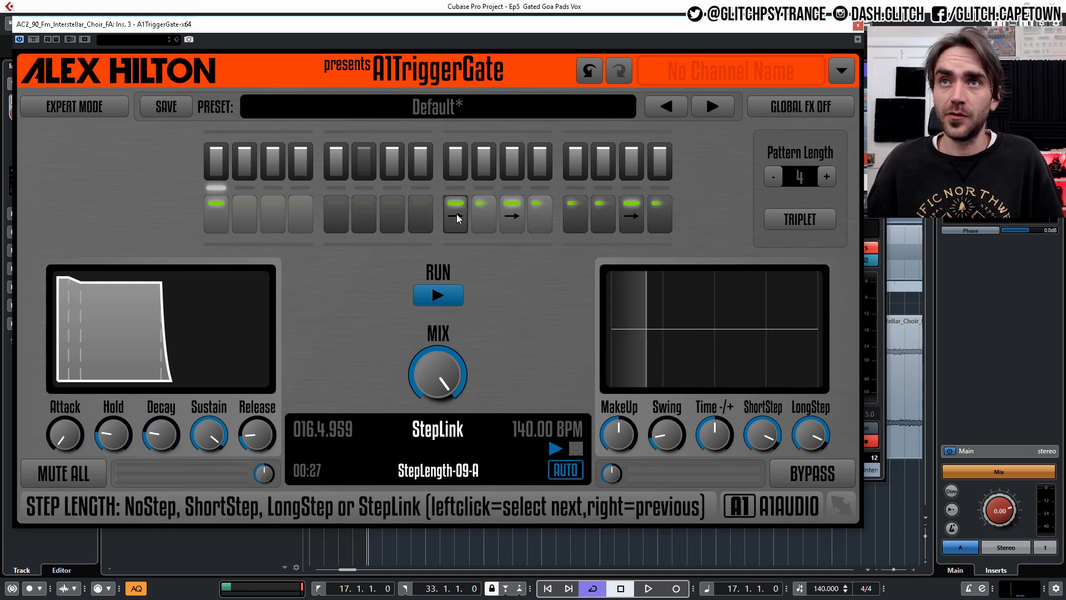
left_click(455, 213)
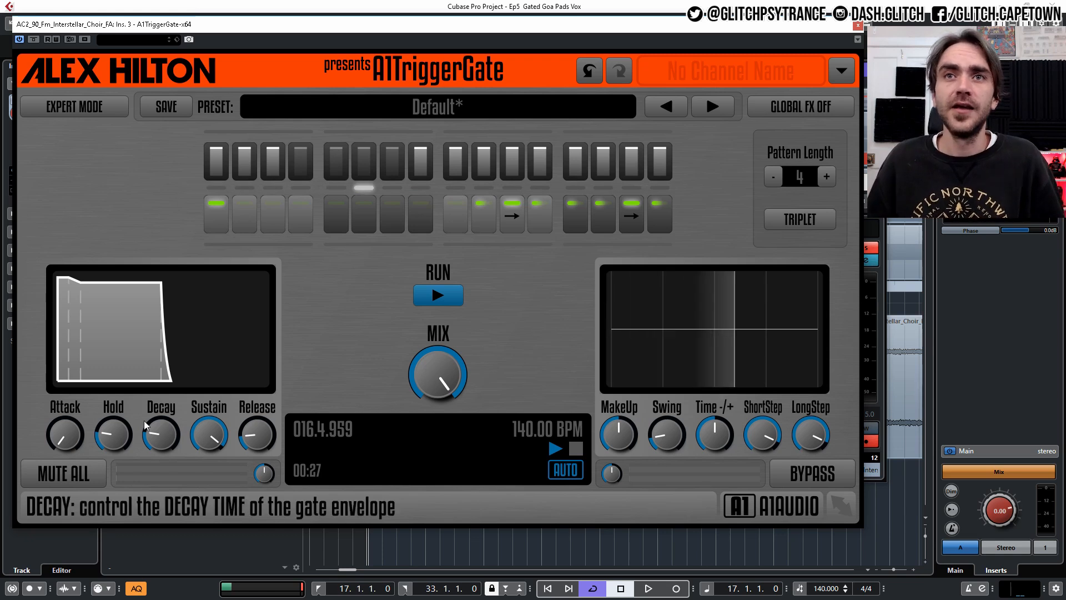
Lower the gate envelope's Sustain to about half and vary the step volumes, cutting steps 2 and 3 down.
left_click_drag(209, 433, 161, 435)
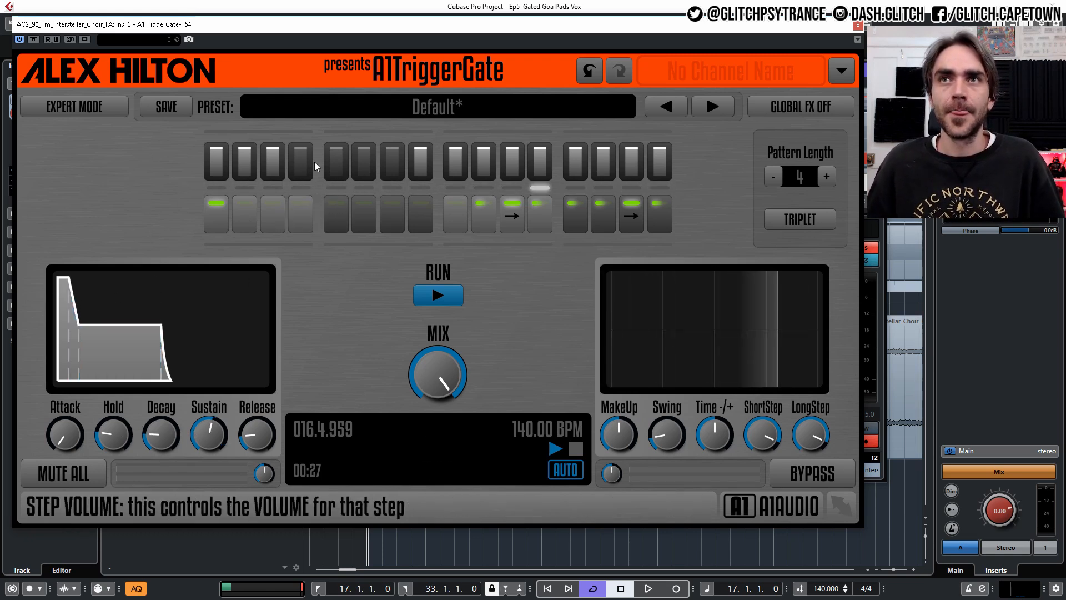
left_click(277, 170)
left_click(246, 168)
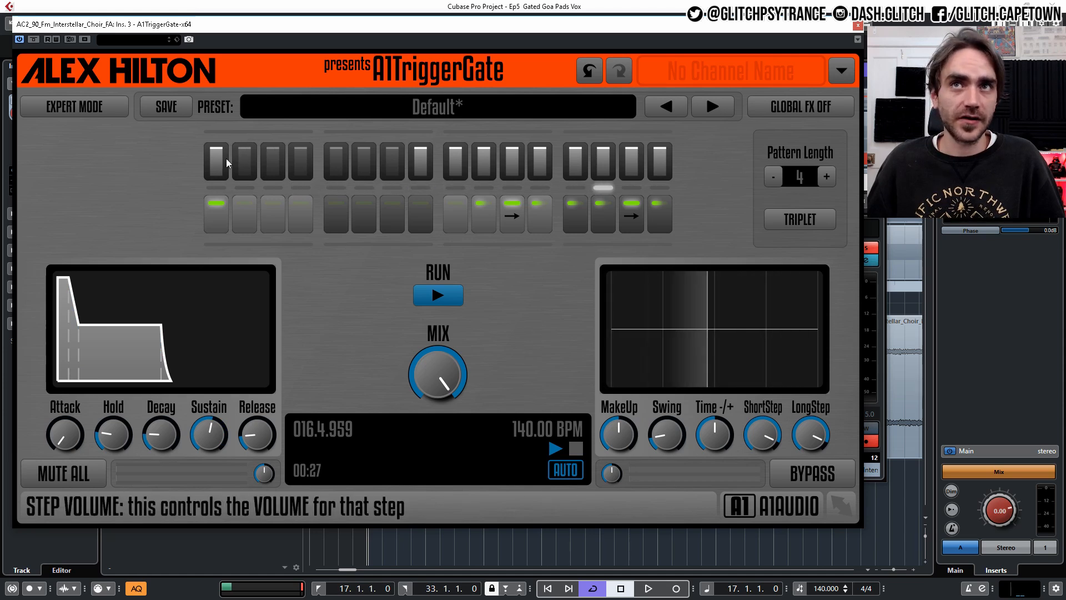
mouse_move(218, 158)
left_mouse_down()
mouse_move(216, 180)
mouse_move(216, 141)
left_mouse_up()
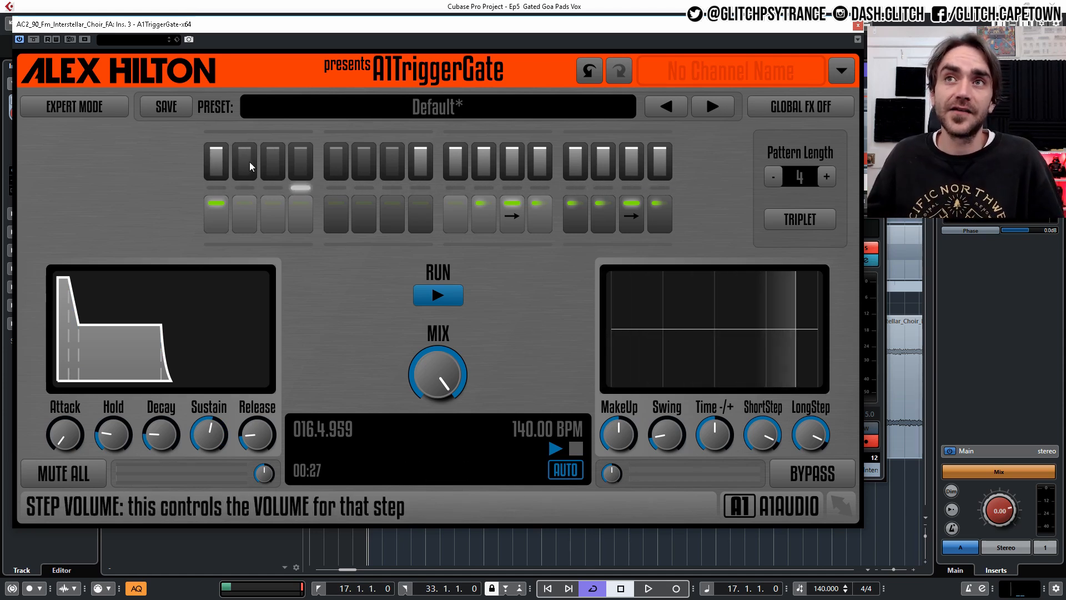
left_click_drag(270, 160, 311, 165)
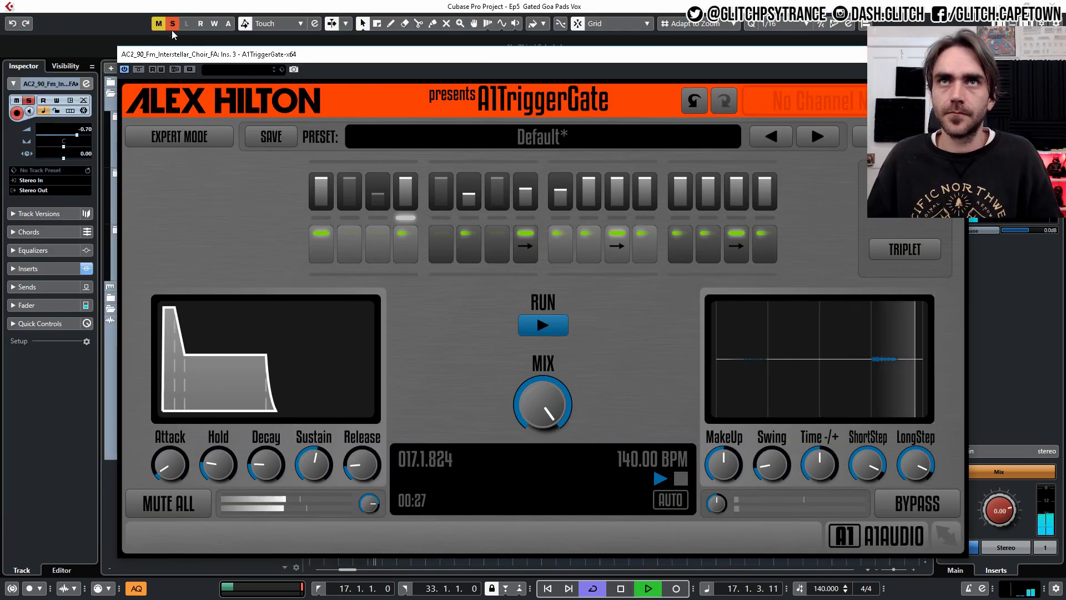
Audition the gated choir unsoloed in the full mix, stop playback and shorten the gate's ShortStep and LongStep lengths.
left_click(173, 24)
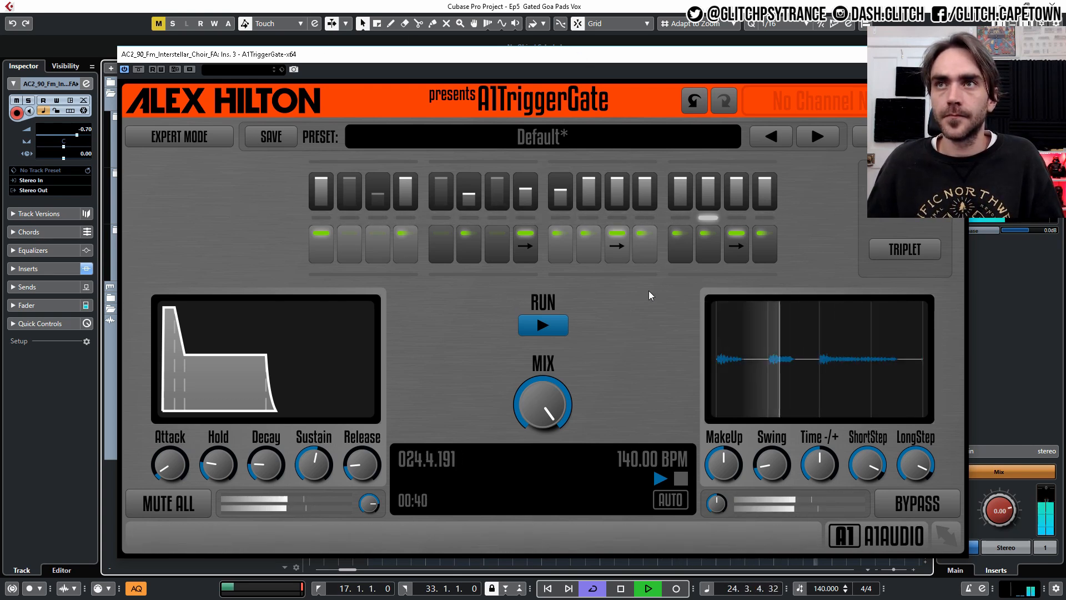
key("space")
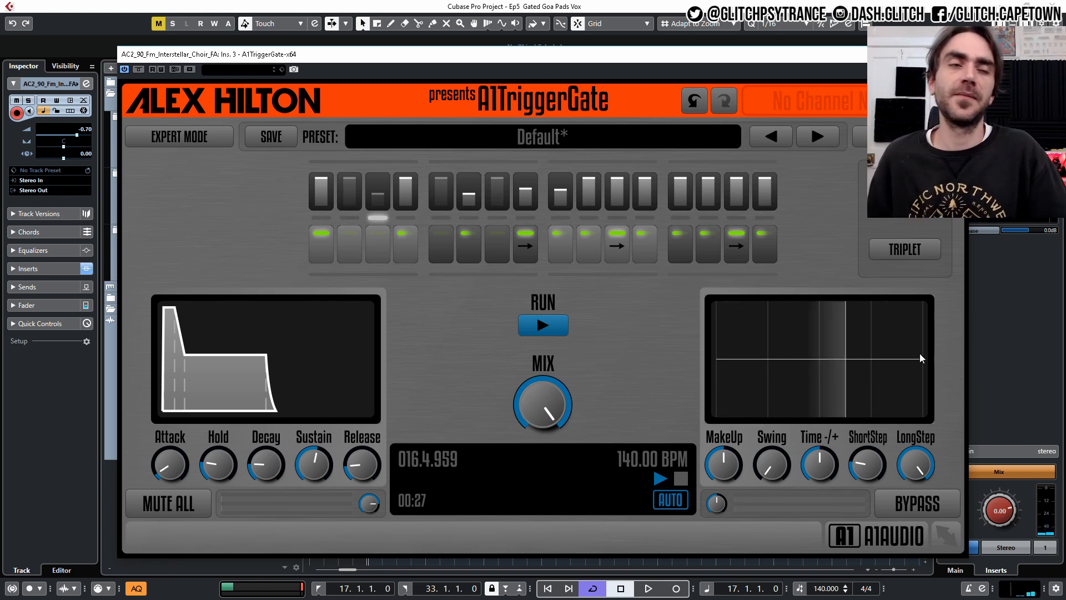
left_click_drag(865, 464, 876, 463)
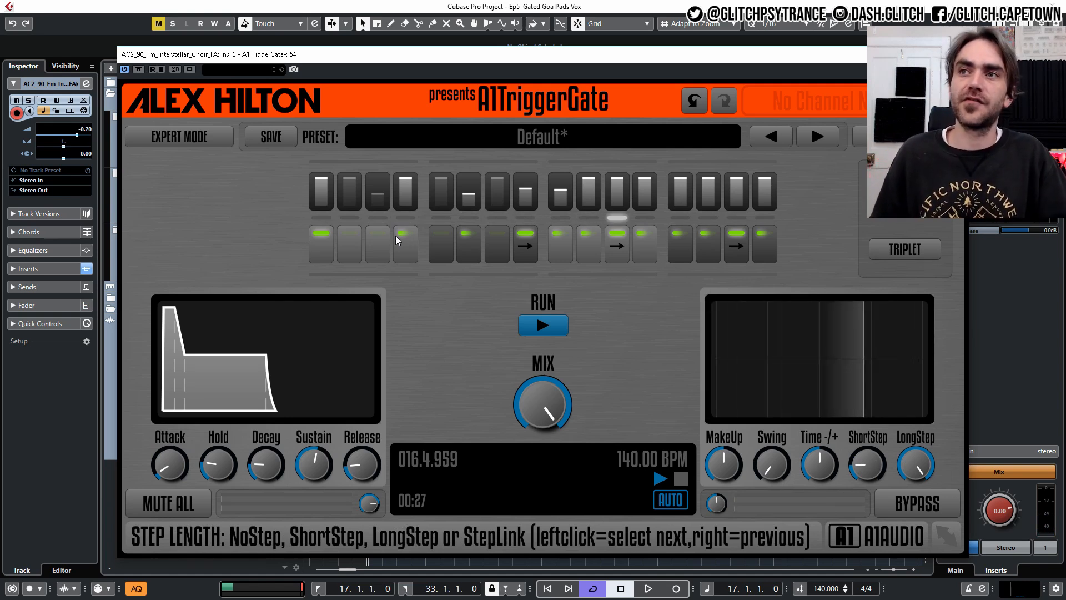
left_click_drag(915, 464, 852, 461)
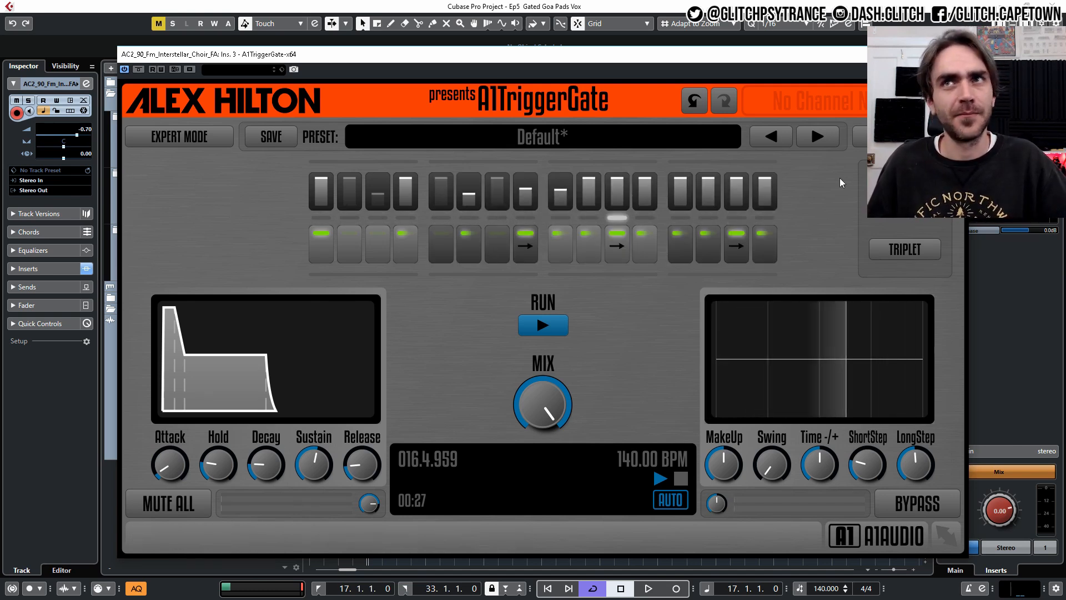
Turn on Expert Mode and try shifting the whole gate pattern, the volumes alone and the lengths alone by one step.
left_click(172, 139)
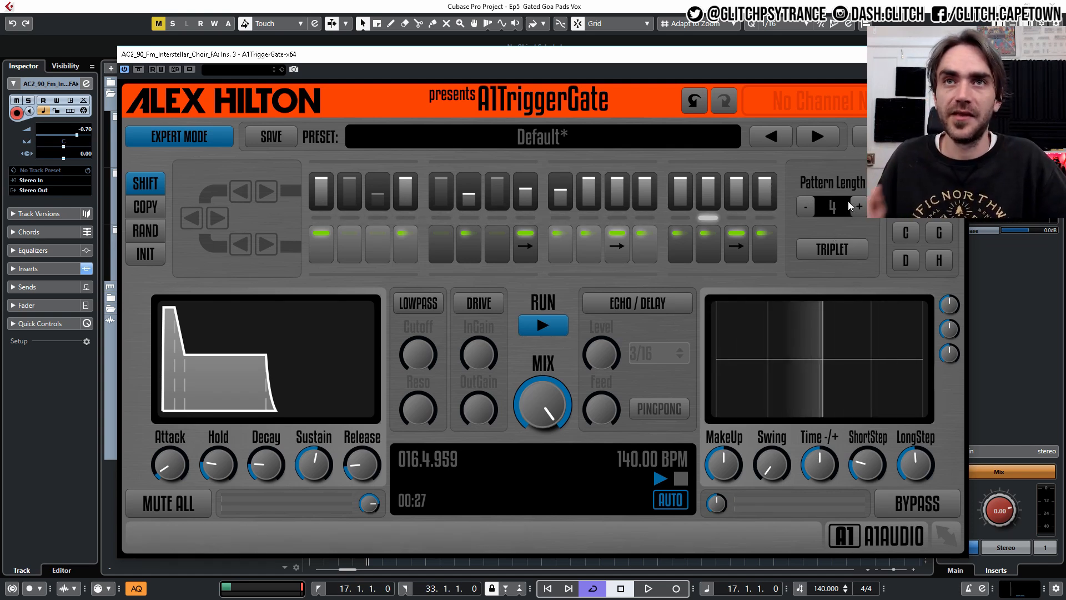
left_click(196, 221)
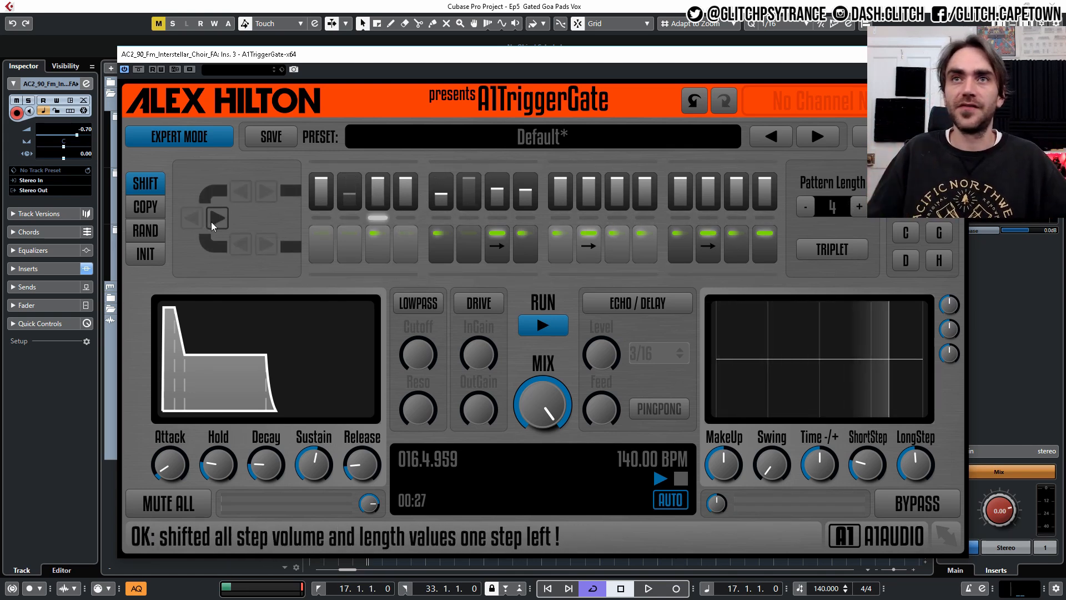
left_click(225, 216)
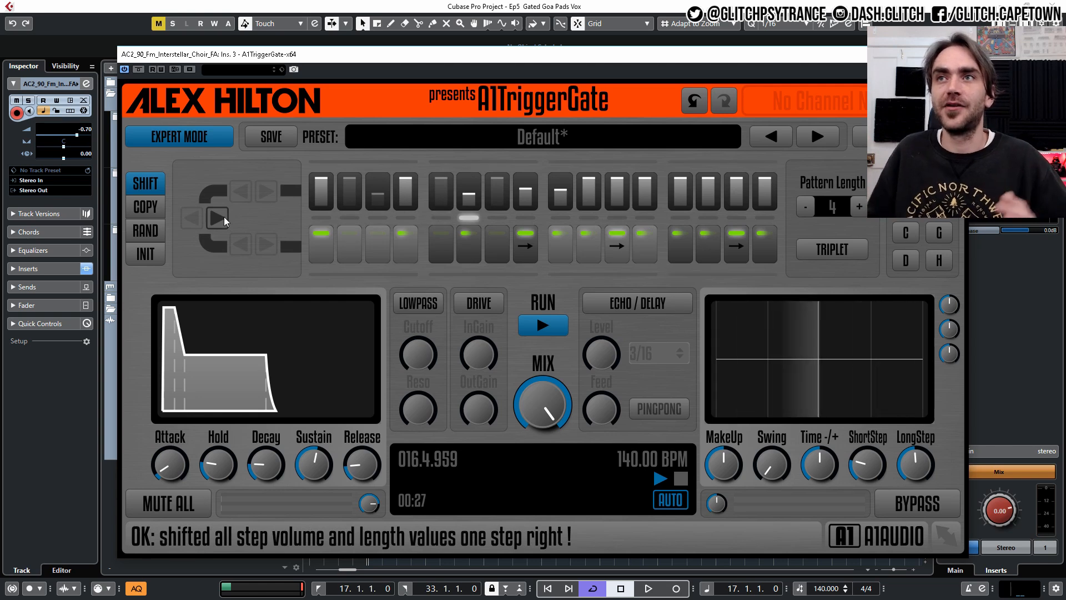
left_click(264, 191)
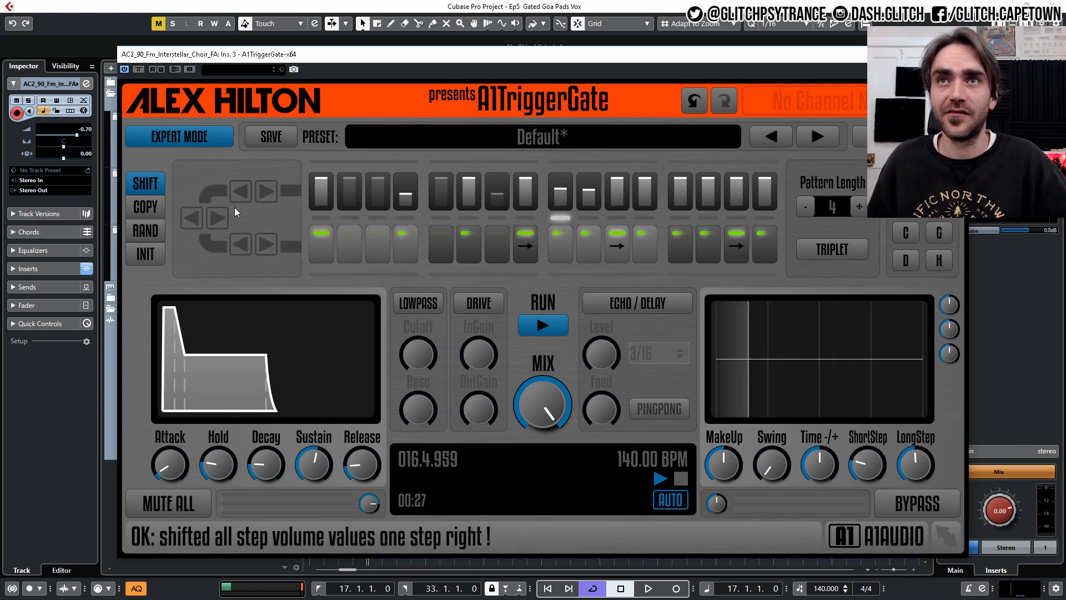
left_click(243, 248)
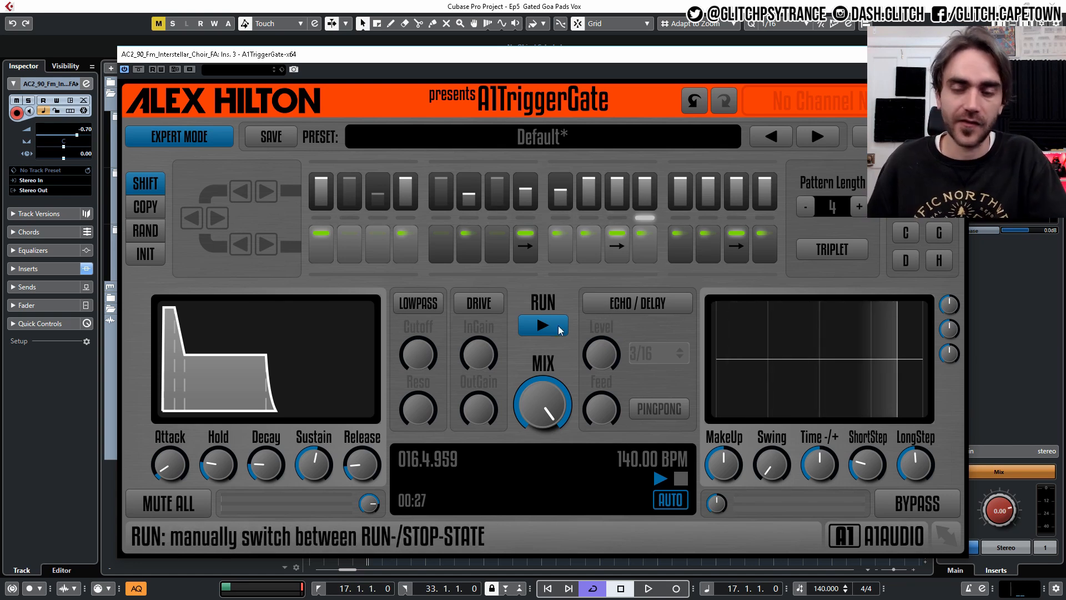
Play the loop, enable the gate's Echo/Delay effect and raise its feedback to about half.
key("space")
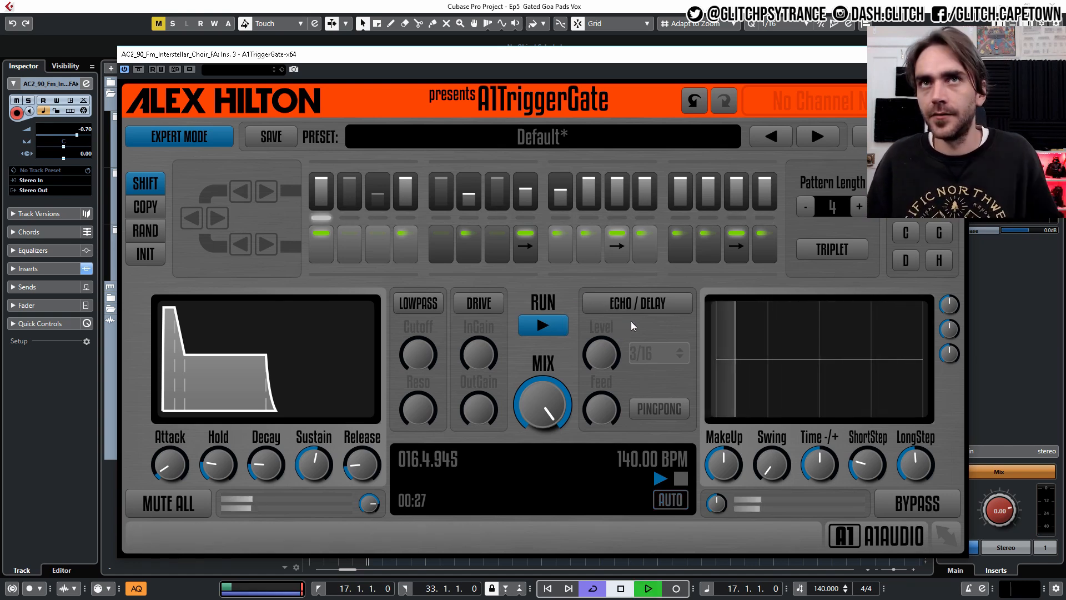
left_click(654, 303)
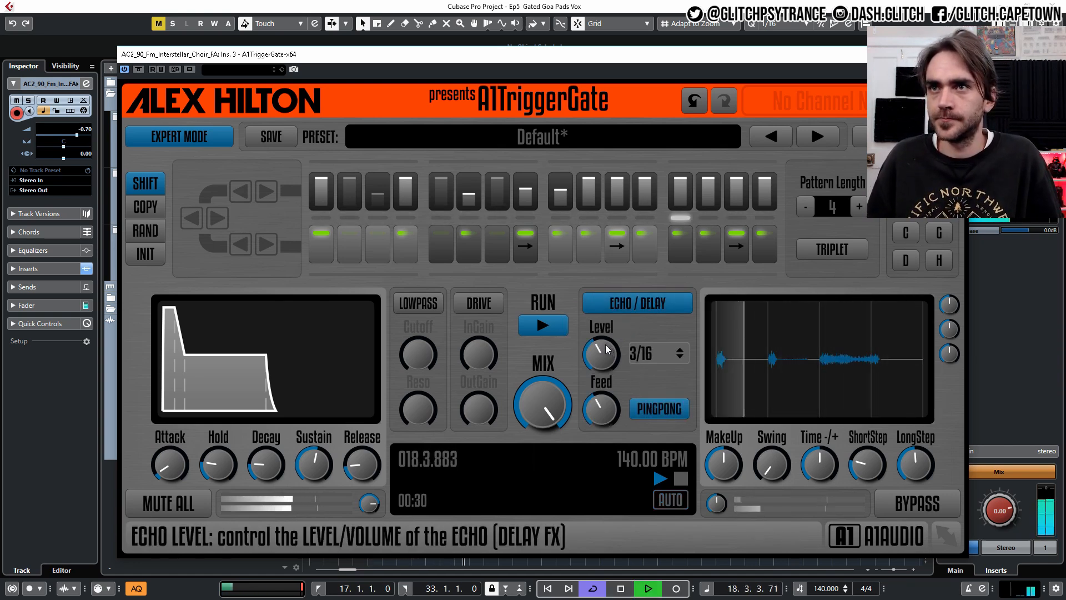
left_click_drag(601, 408, 601, 393)
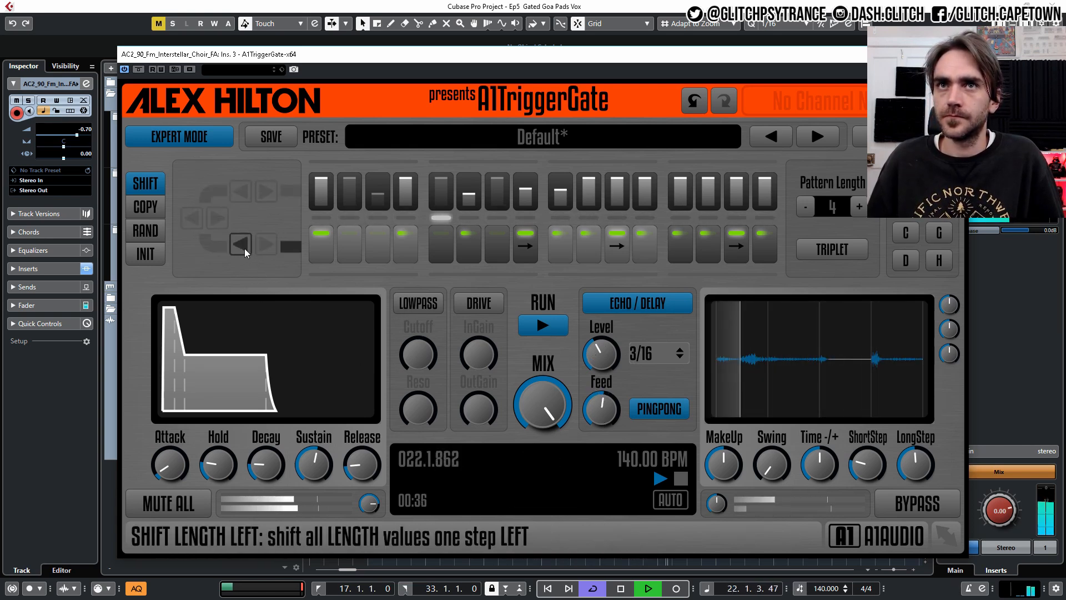
Shift the step volumes right during playback, and shift all volume and length values two steps right.
left_click(265, 193)
left_click(265, 192)
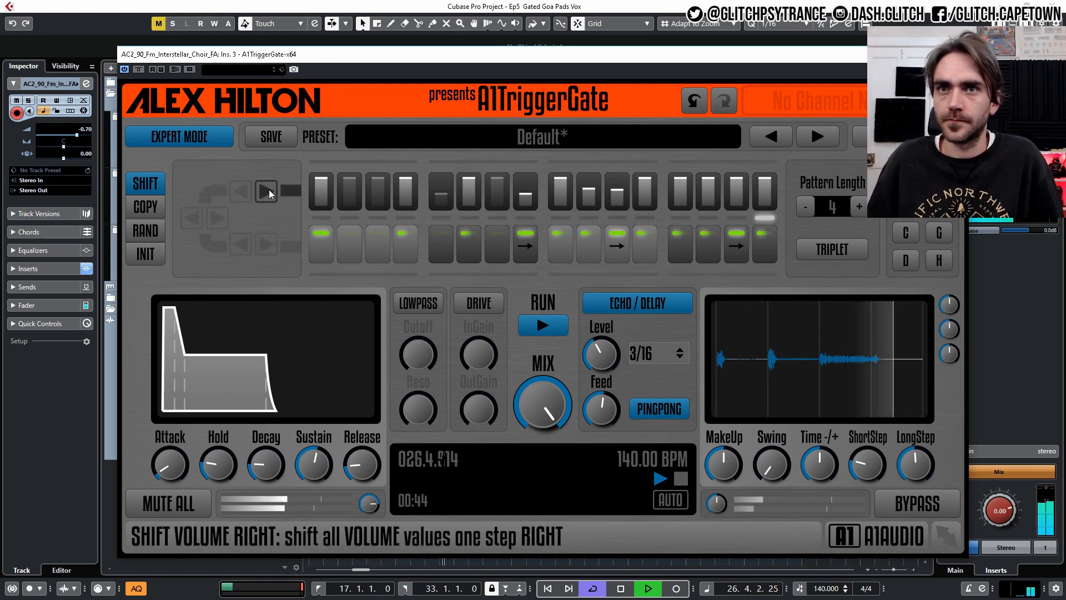
left_click(216, 219)
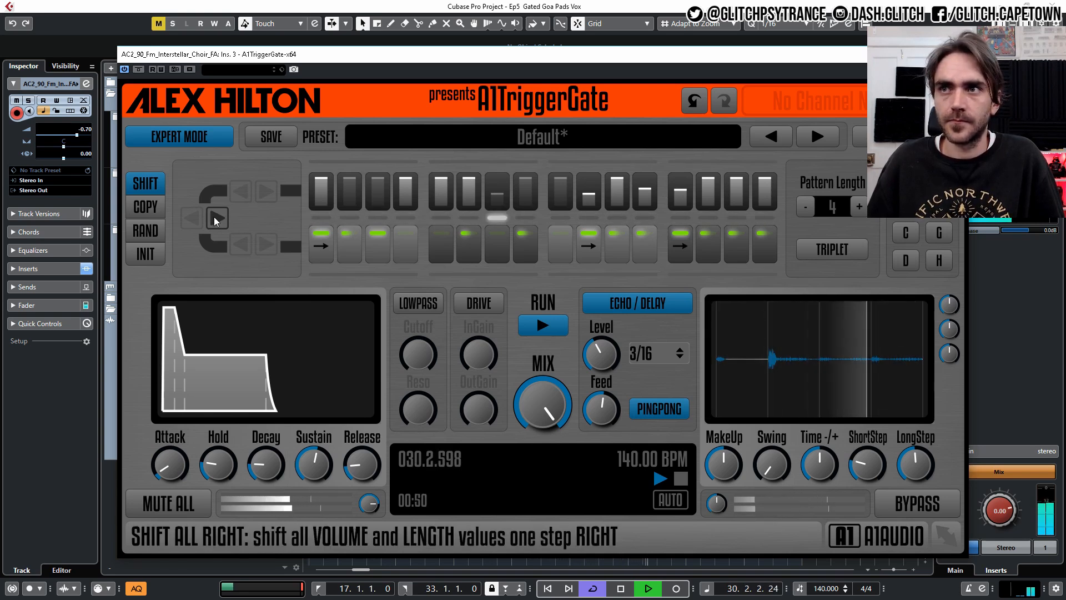
Raise LongStep, set the echo feedback to 40 % and lower the echo level, closing the gate and stopping playback.
left_click_drag(914, 464, 915, 438)
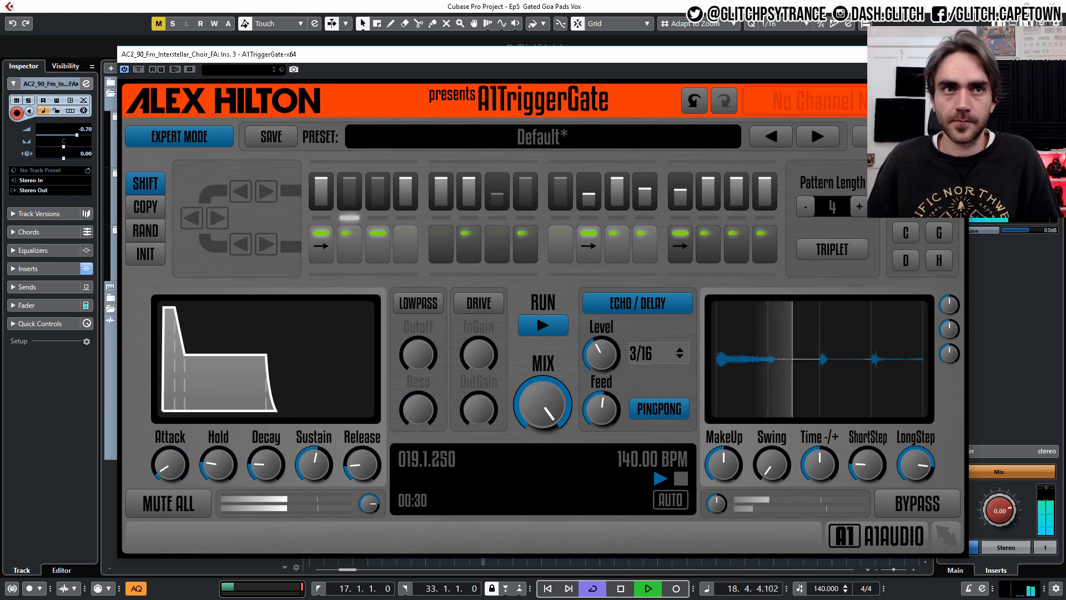
left_click_drag(606, 408, 606, 417)
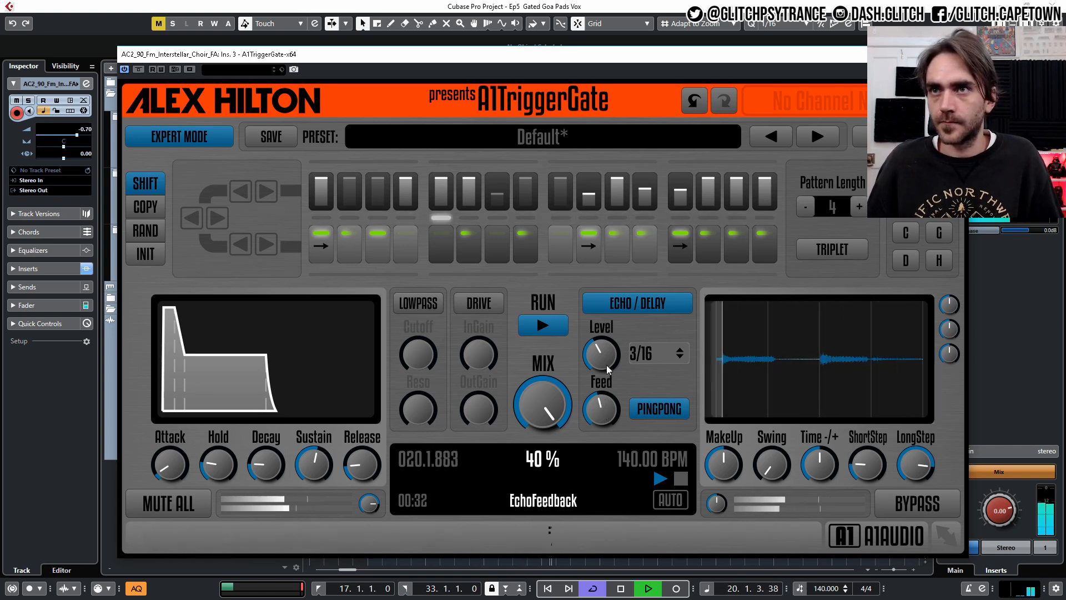
left_click_drag(606, 352, 606, 360)
left_click(956, 54)
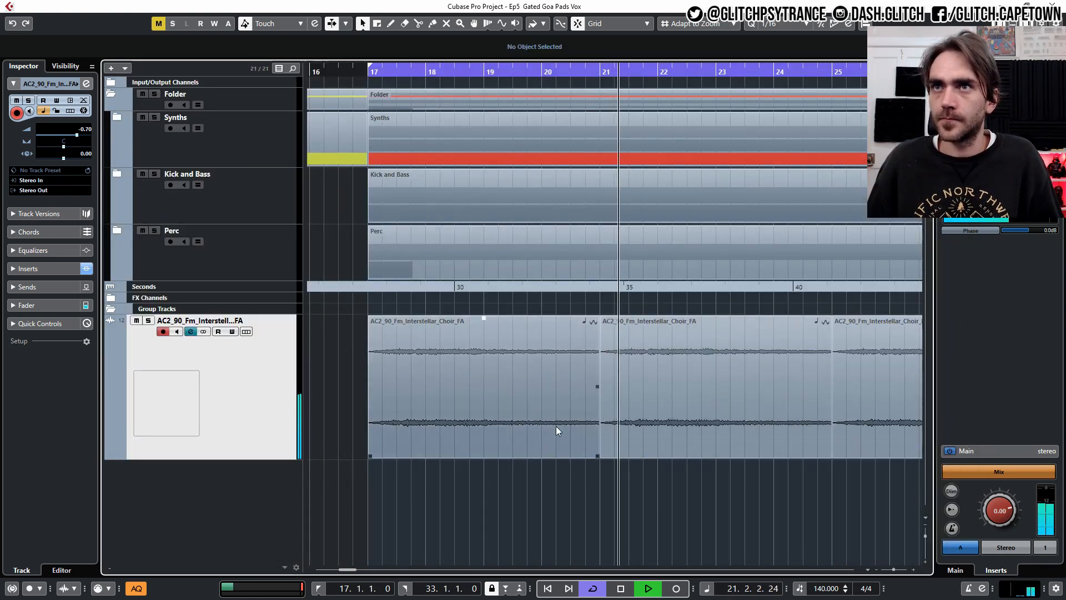
key("space")
Open the choir track's channel settings and load the REVelation reverb as its second insert, ahead of the gate.
left_click(85, 84)
left_click(85, 84)
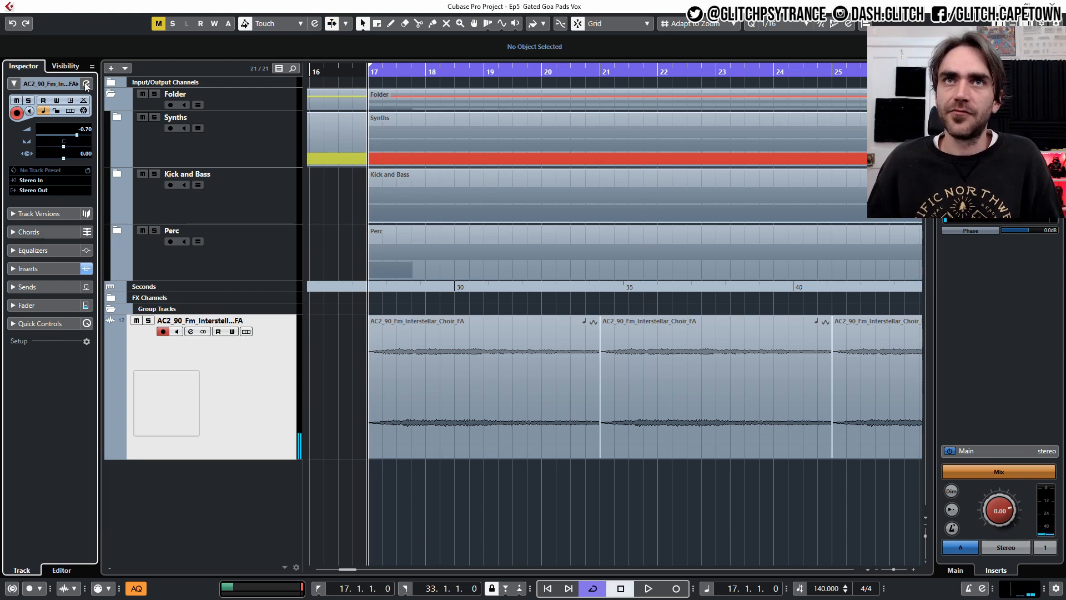
left_click(317, 255)
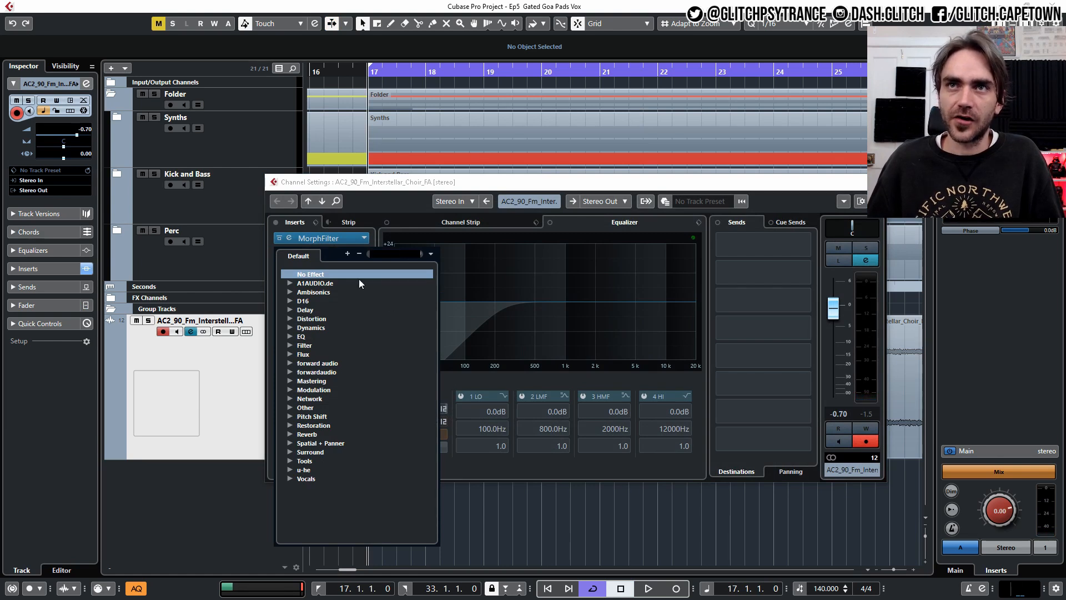
left_click(365, 181)
left_click(302, 254)
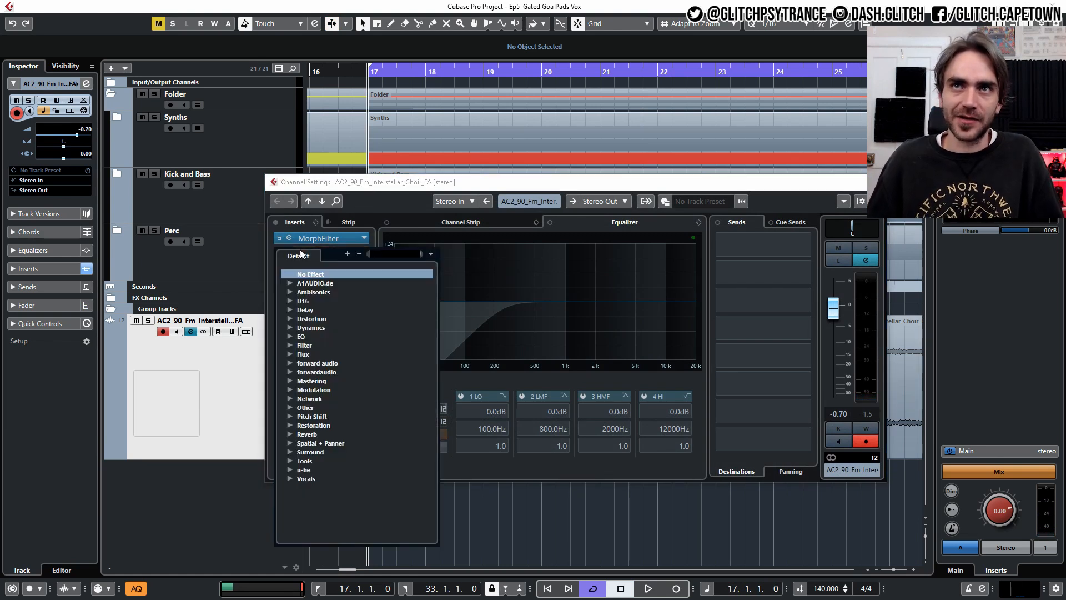
type("reve")
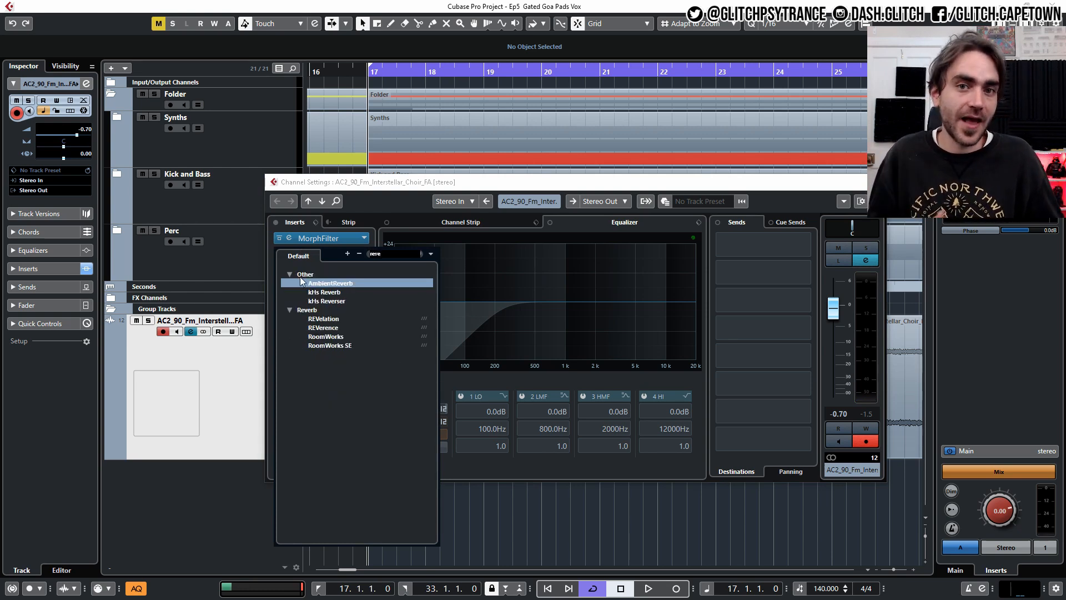
left_click(323, 318)
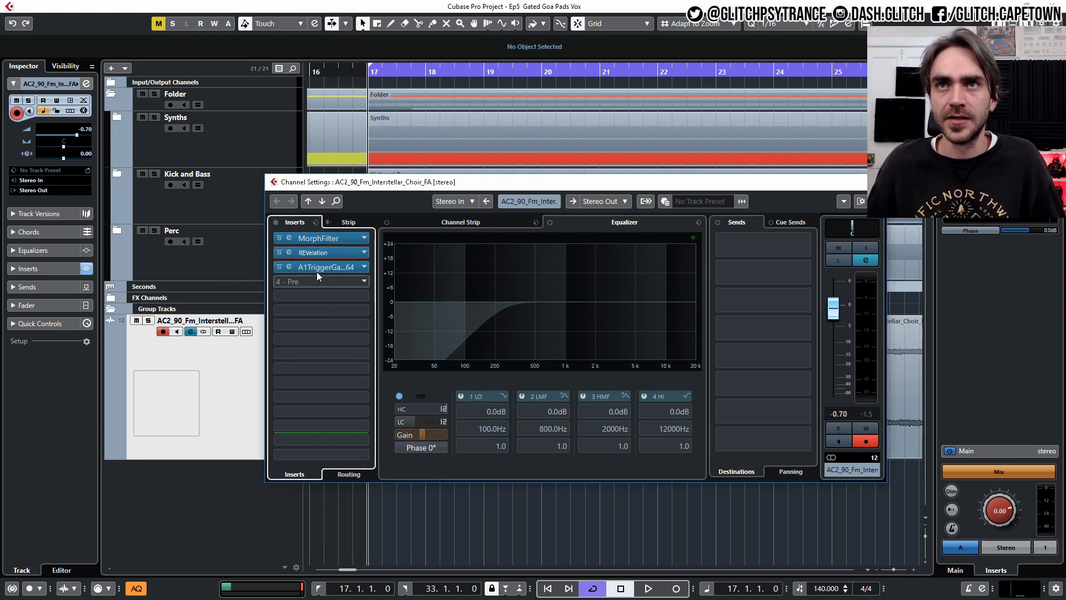
Replace the choir track's second insert with the REVerence reverb and import the 6 Spaces 04 West Church L impulse response.
left_click(366, 253)
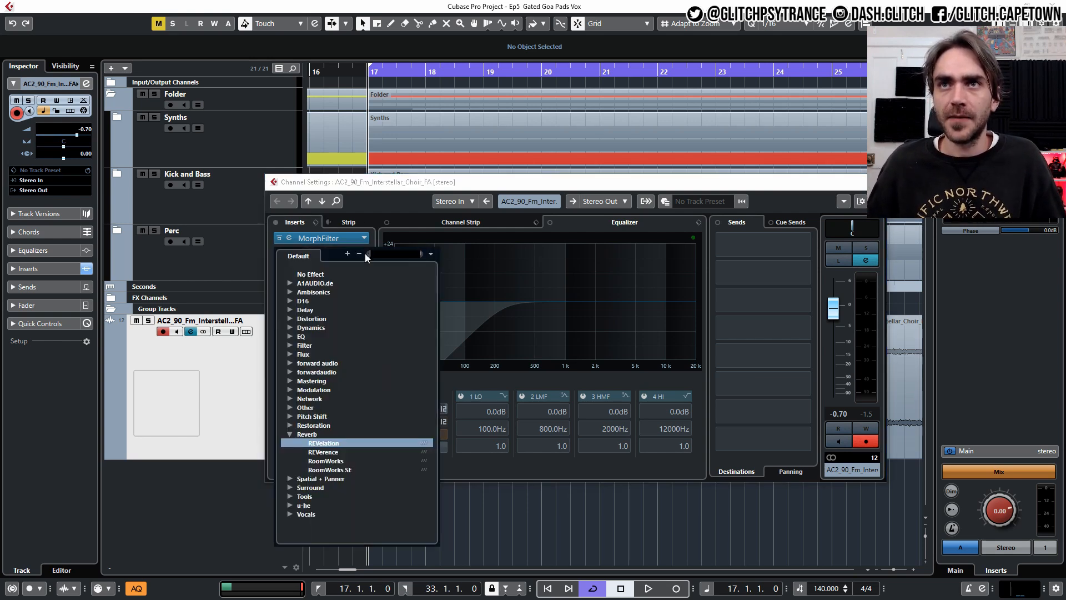
left_click(319, 452)
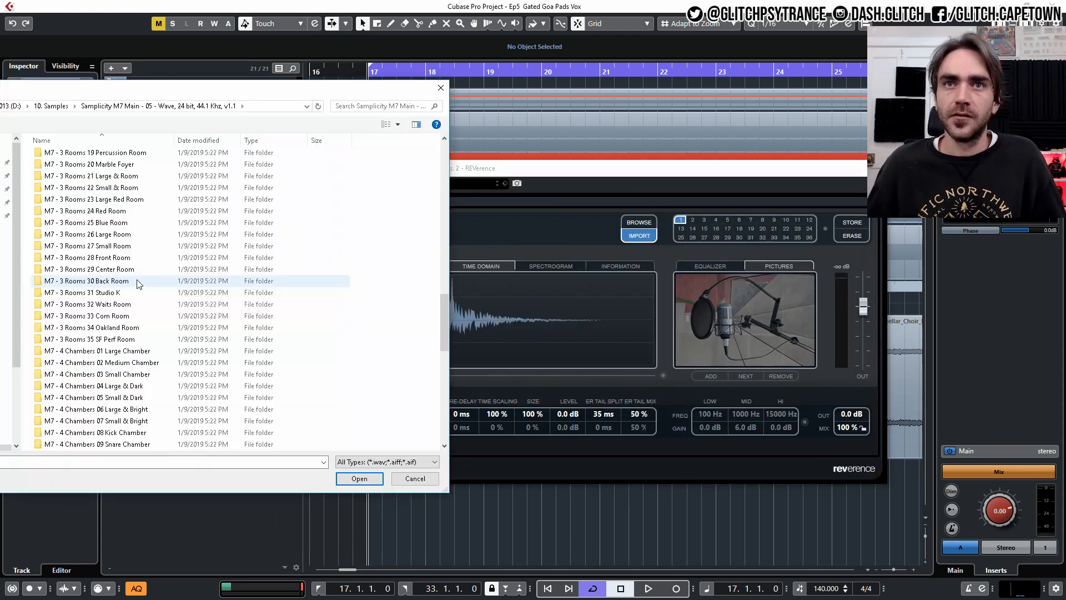
scroll(138, 280, "down", 10)
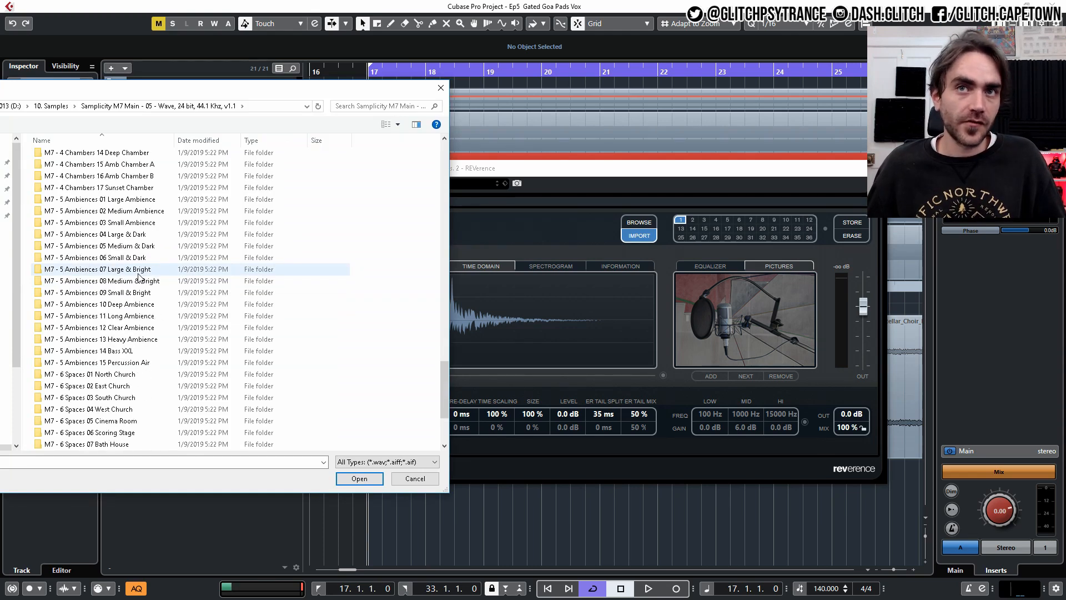
scroll(139, 272, "down", 3)
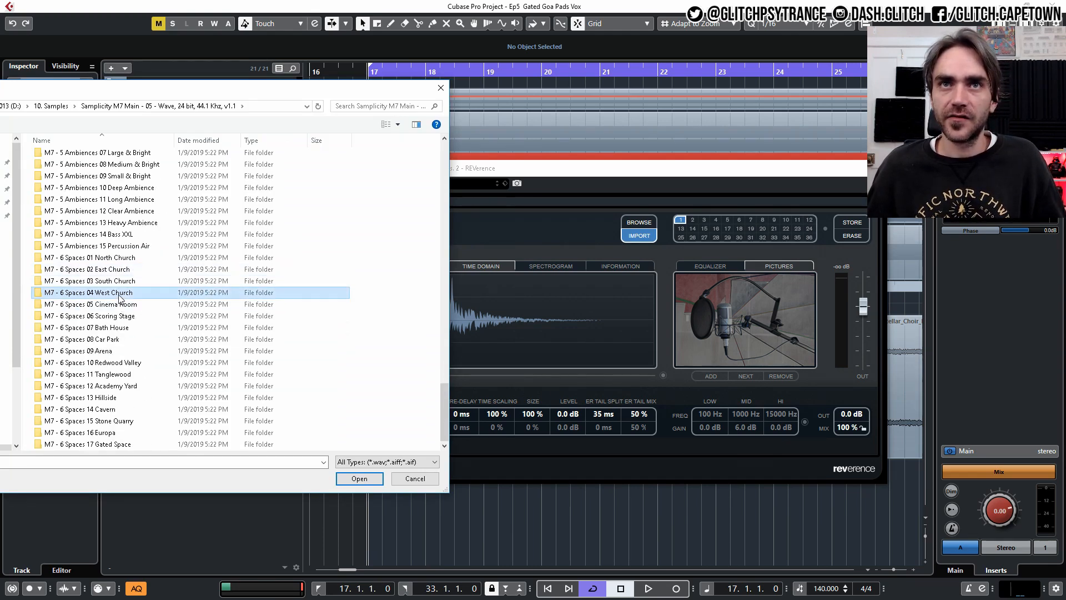
double_click(138, 302)
double_click(86, 168)
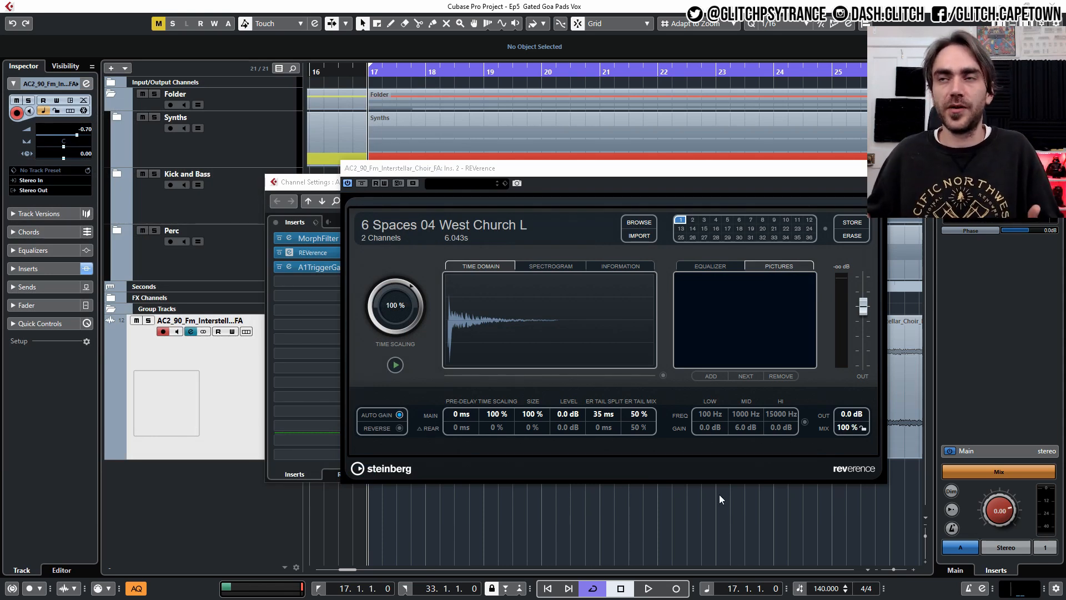
Play the loop, set REVerence's mix to 79 % and its output to 3.9 dB, and stop playback.
left_click(707, 508)
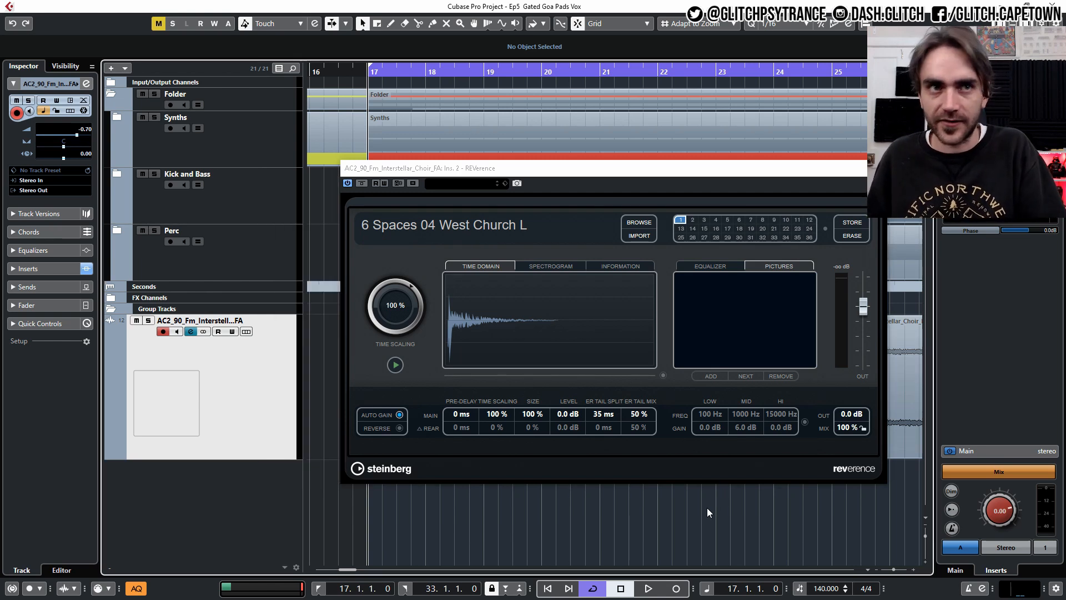
key("space")
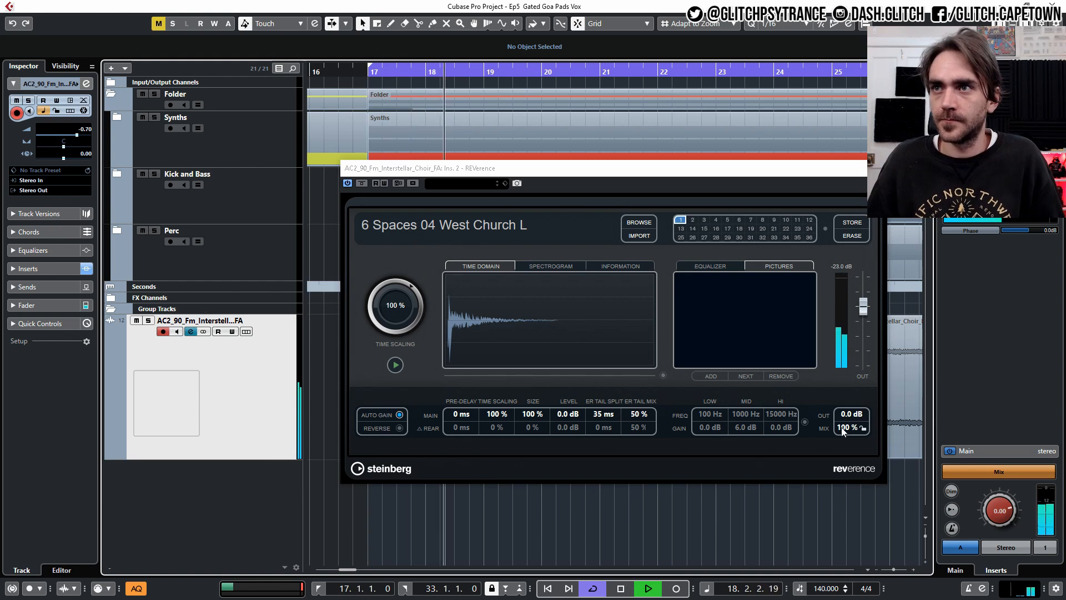
left_click_drag(841, 428, 838, 462)
left_click_drag(855, 420, 844, 376)
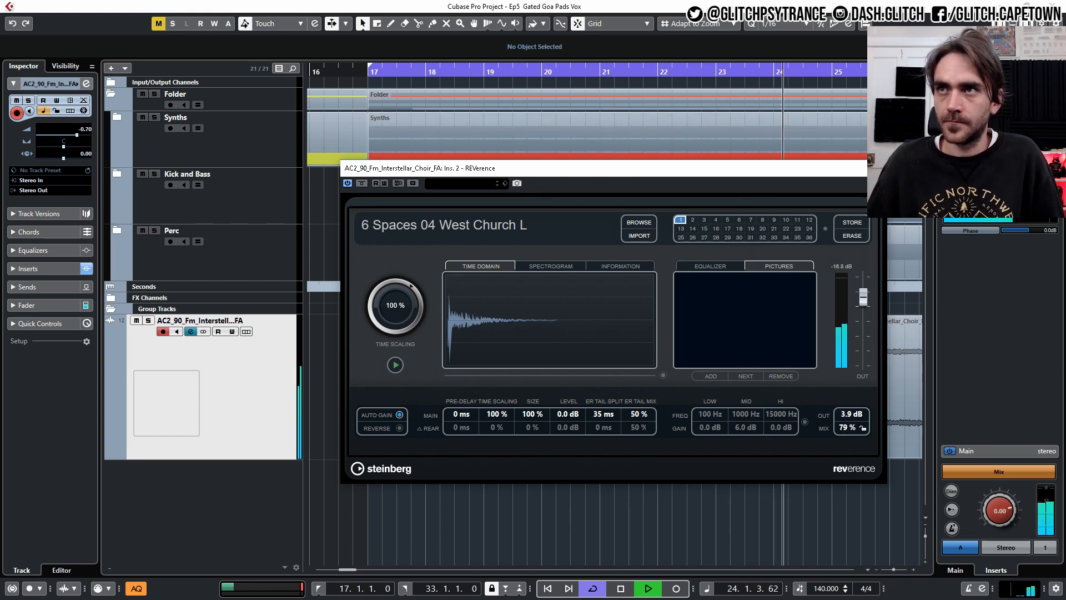
left_click(722, 498)
scroll(602, 508, "down", 4)
key("space")
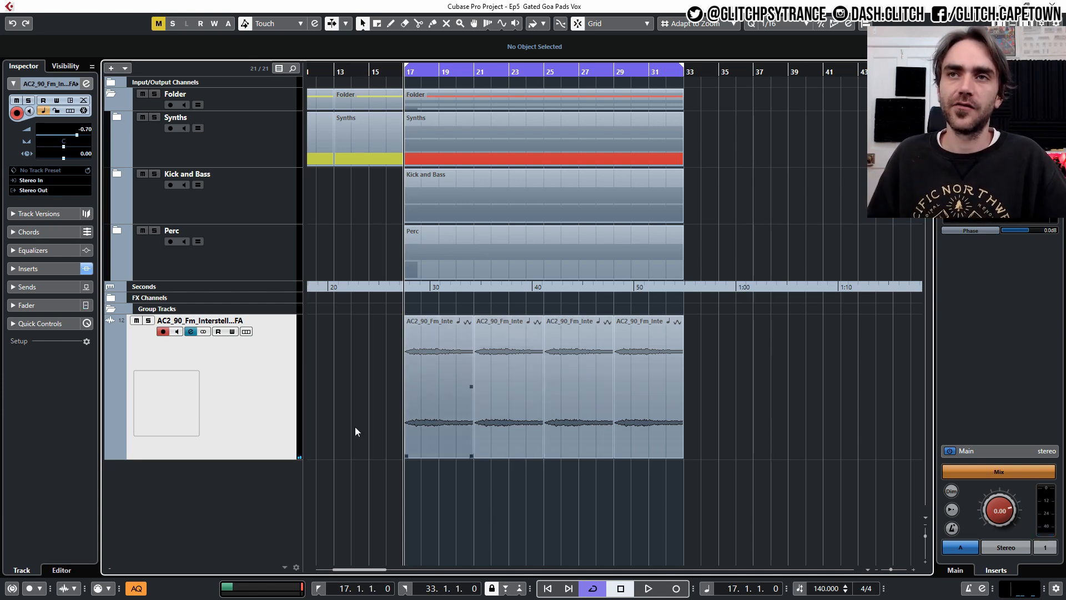
Bounce the first choir event at bar 17 and replace it with the bounced audio.
scroll(361, 413, "up", 3)
scroll(464, 445, "right", 3)
left_click(451, 418)
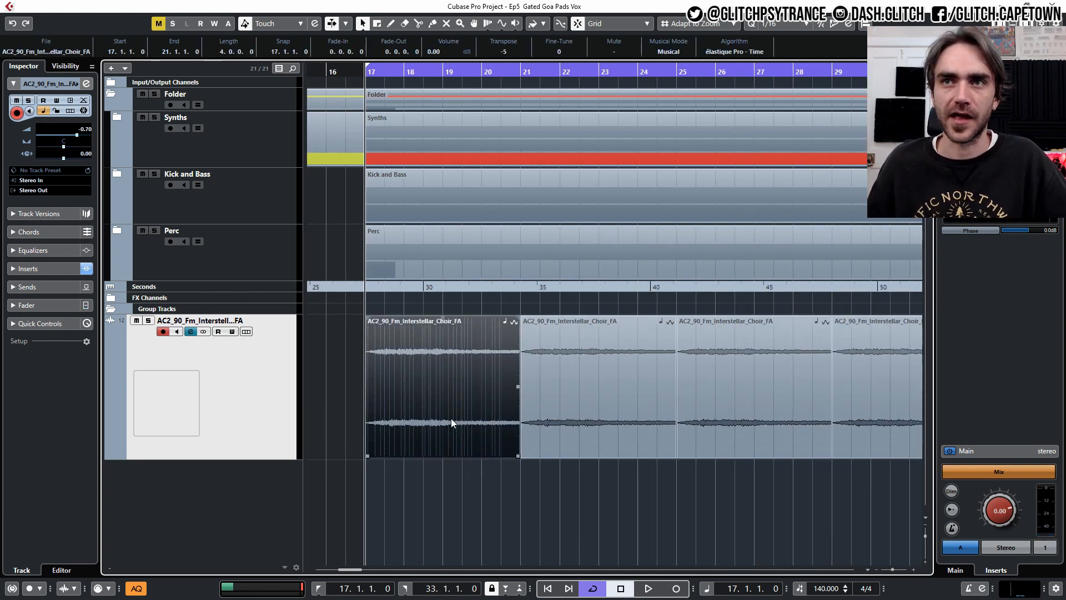
right_click(416, 393)
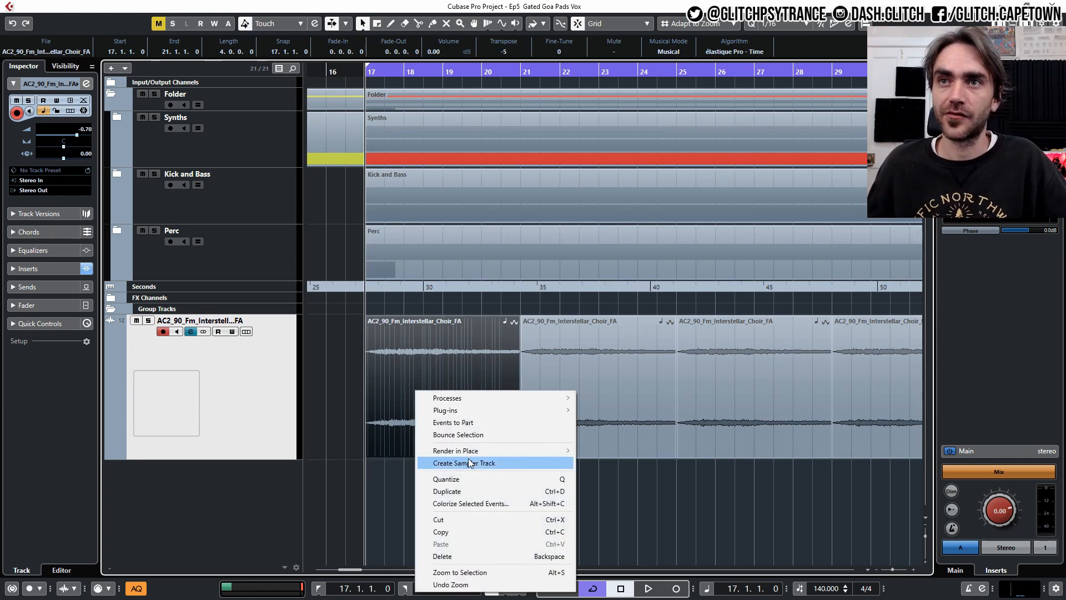
left_click(459, 338)
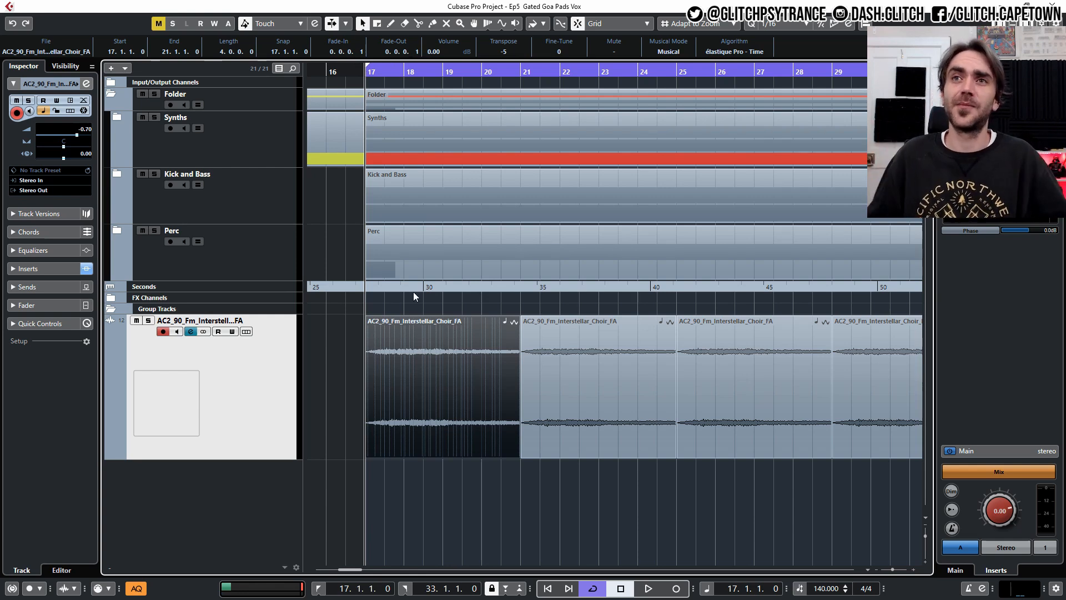
right_click(409, 424)
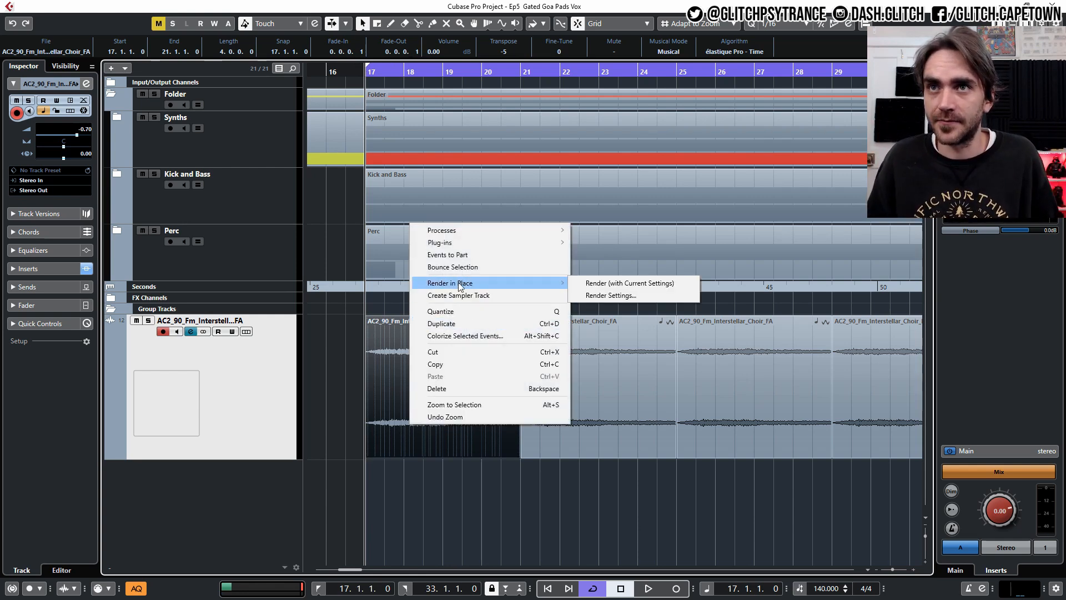
left_click(454, 267)
left_click(509, 323)
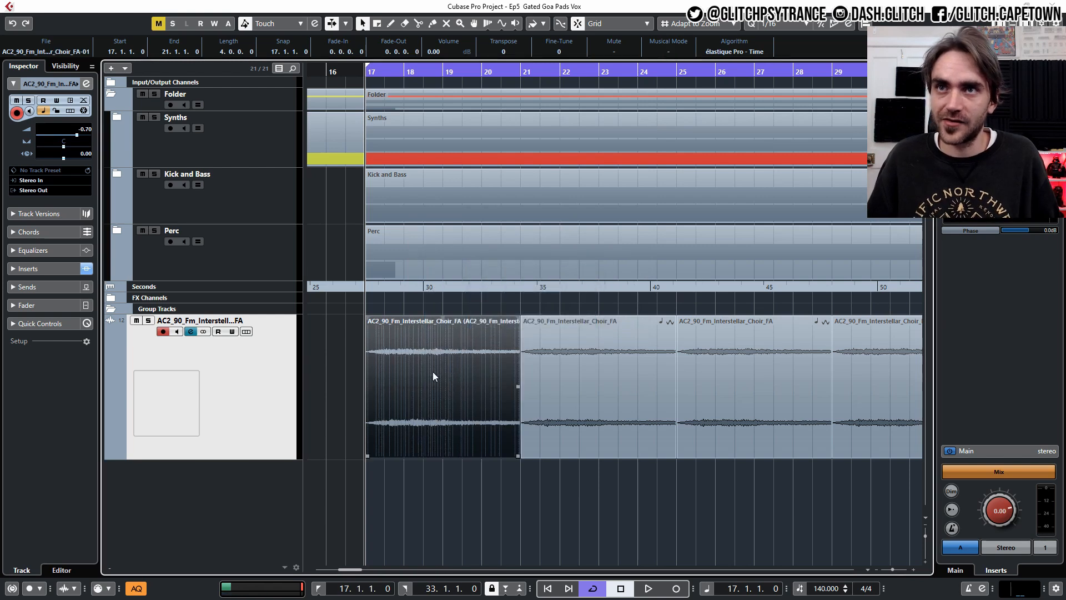
Create a sampler track from the bounced choir event and mute the original choir track.
right_click(426, 372)
left_click(489, 443)
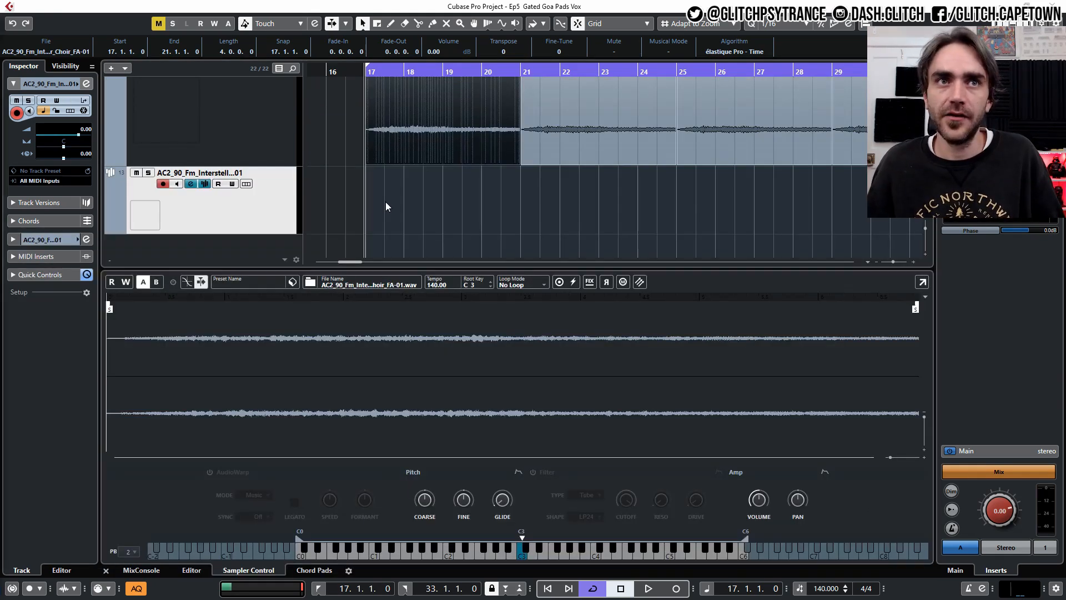
key("F3")
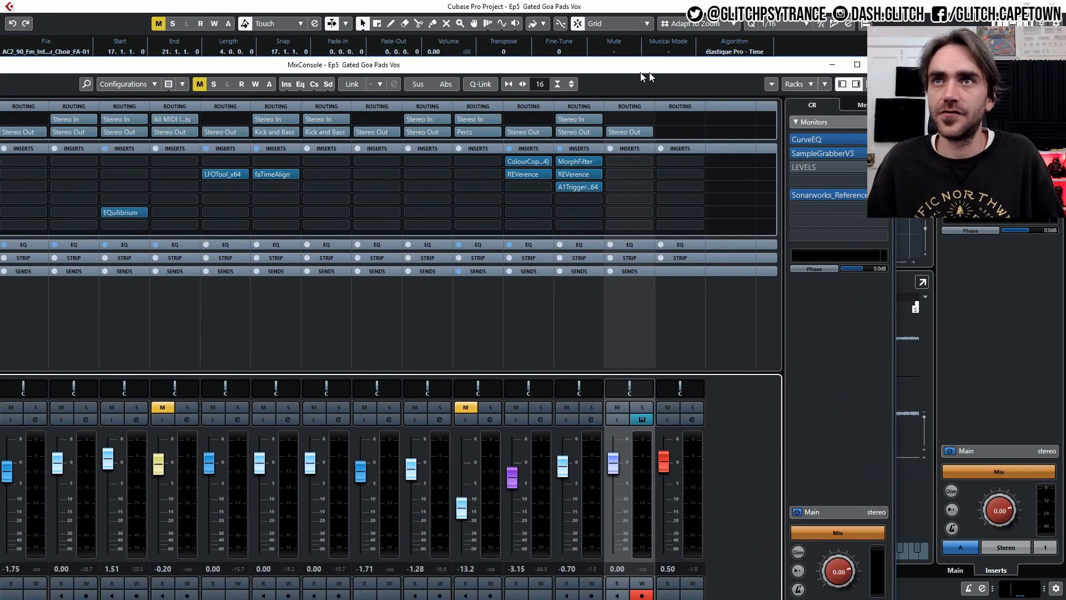
left_click_drag(621, 161, 670, 185)
key("F3")
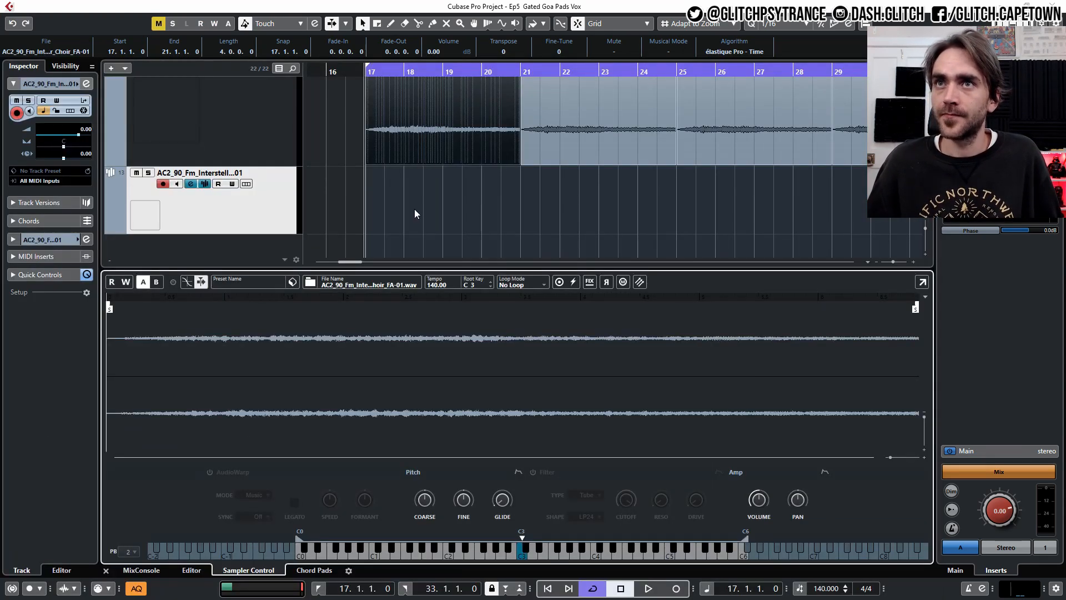
left_click(413, 209)
scroll(344, 182, "up", 2)
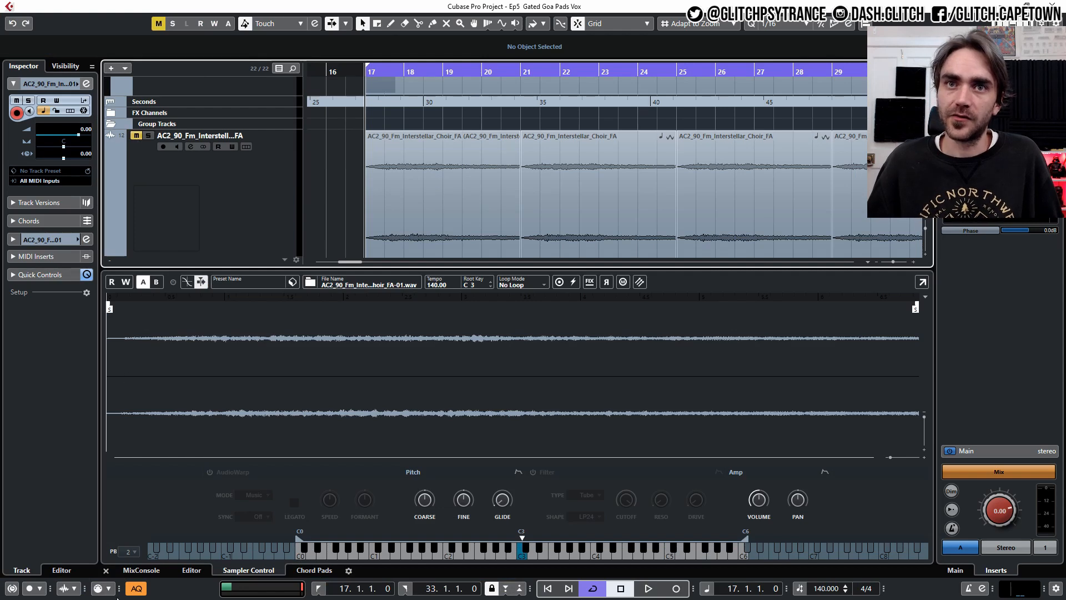
left_click(106, 570)
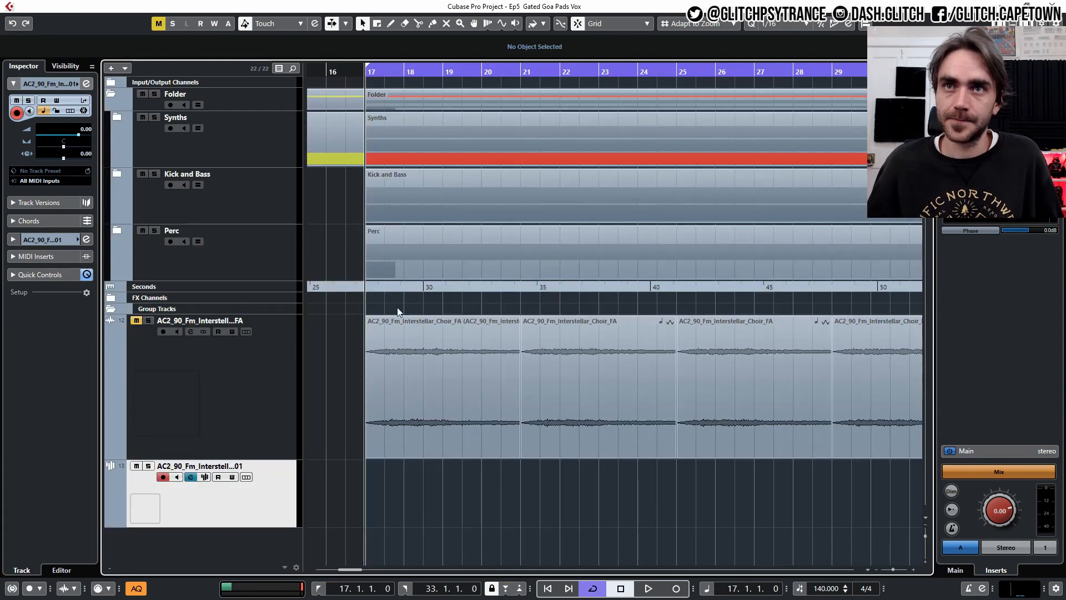
Create a MIDI part on the sampler track at bar 17 and shorten it to four bars.
double_click(374, 509)
scroll(500, 481, "down", 3)
left_click(723, 531)
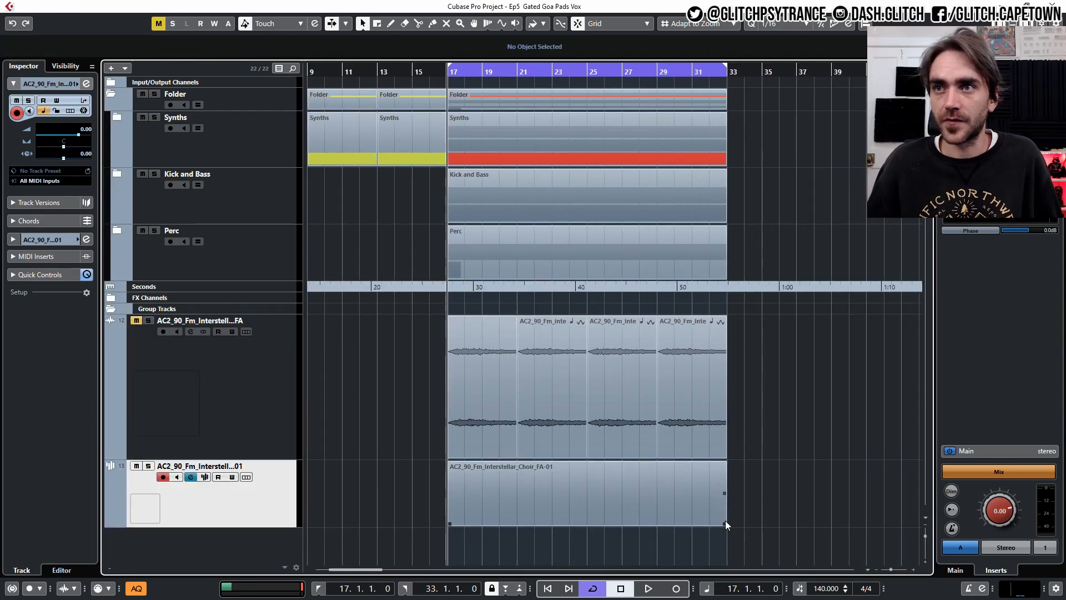
left_click_drag(725, 520, 517, 523)
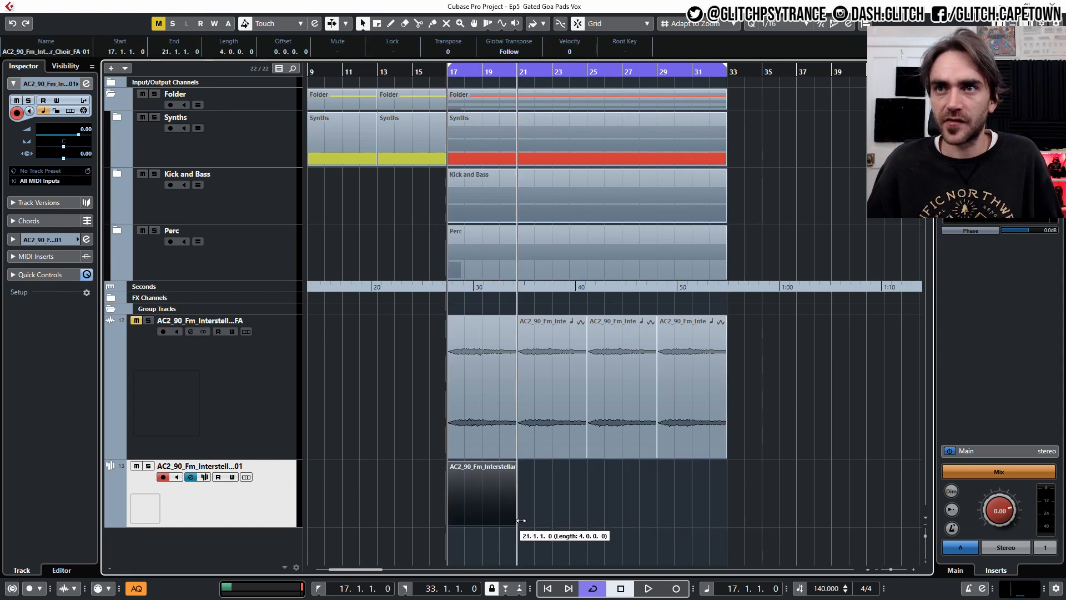
Enter a C3 note spanning the full four bars of the sampler part and close the note editor.
double_click(493, 501)
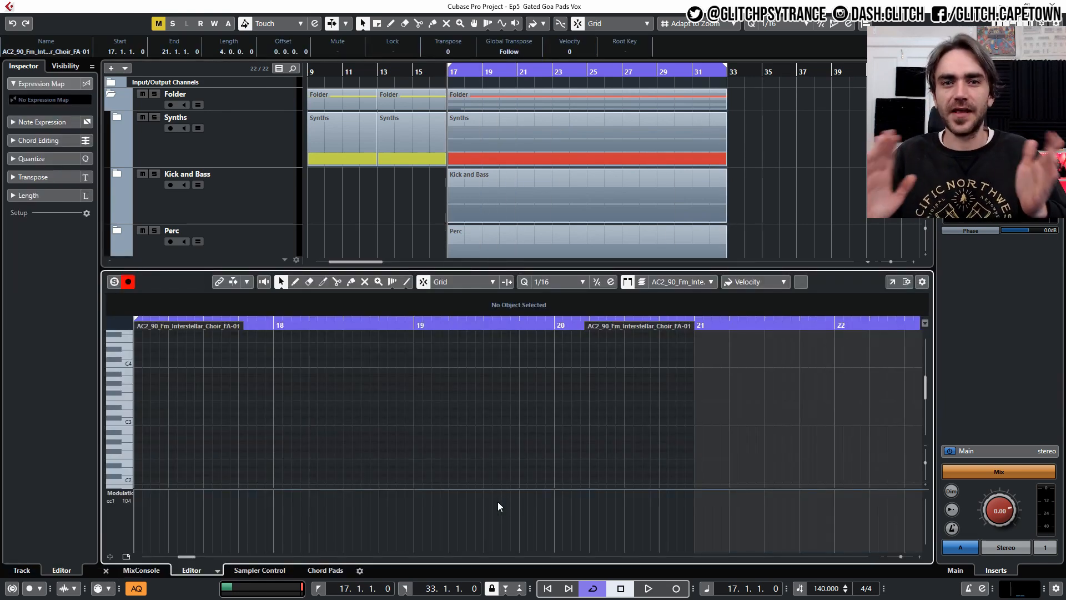
scroll(152, 441, "down", 2)
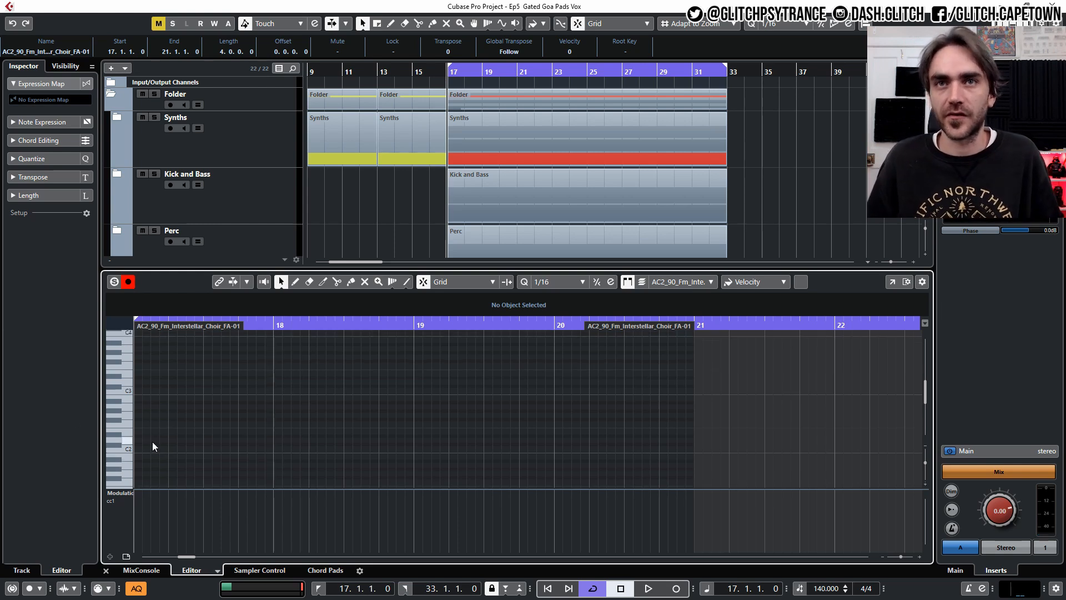
scroll(150, 450, "down", 2)
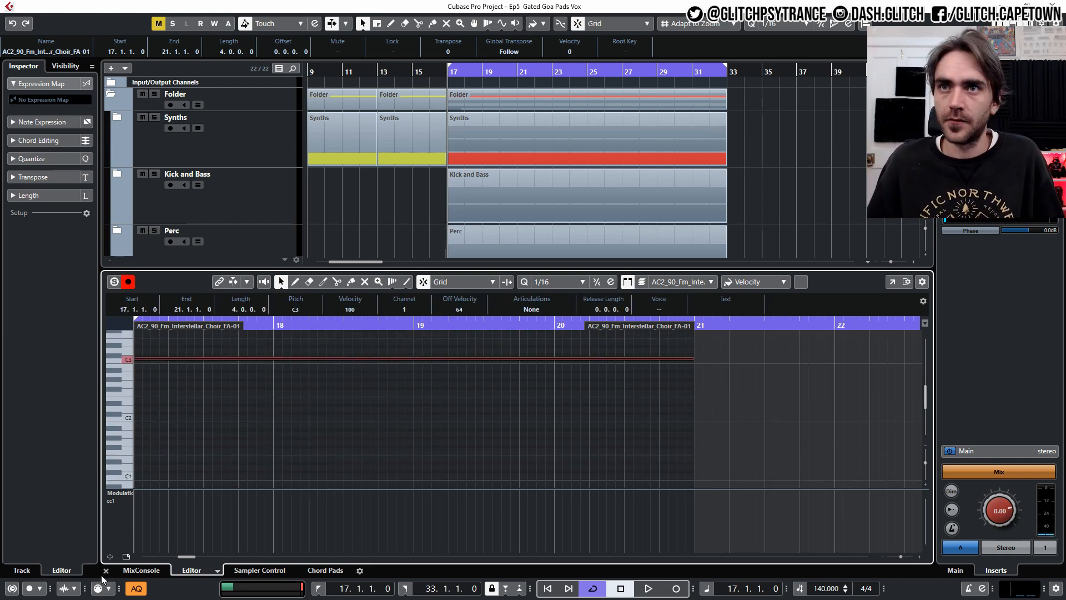
left_click(105, 571)
Repeat the four-bar sampler part as three shared copies filling bars 21 to 33.
left_click(492, 545)
left_click(511, 497)
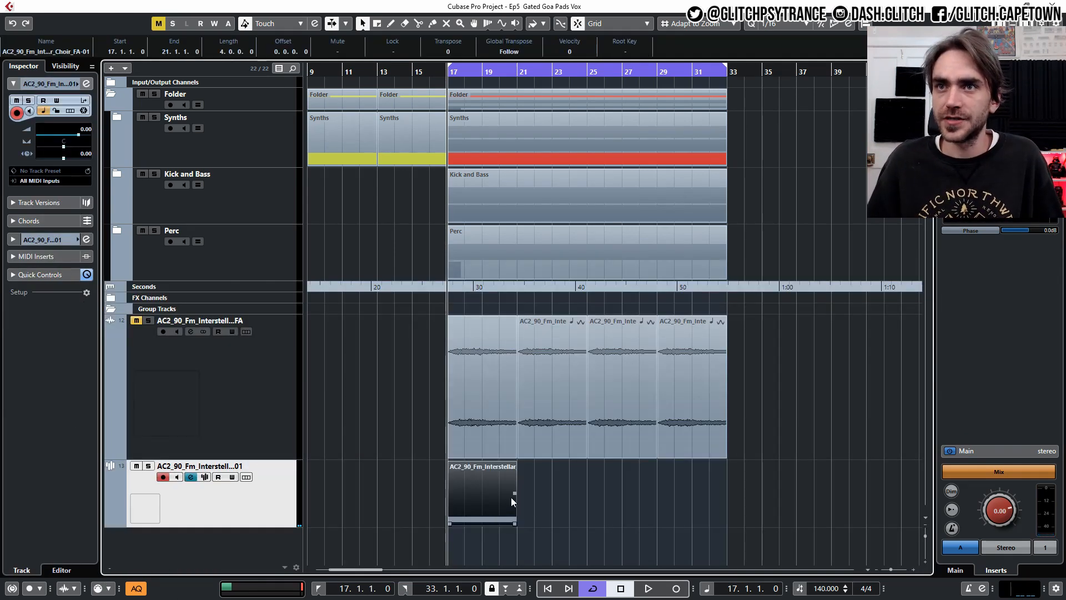
left_click_drag(511, 498, 739, 517)
left_click(743, 512)
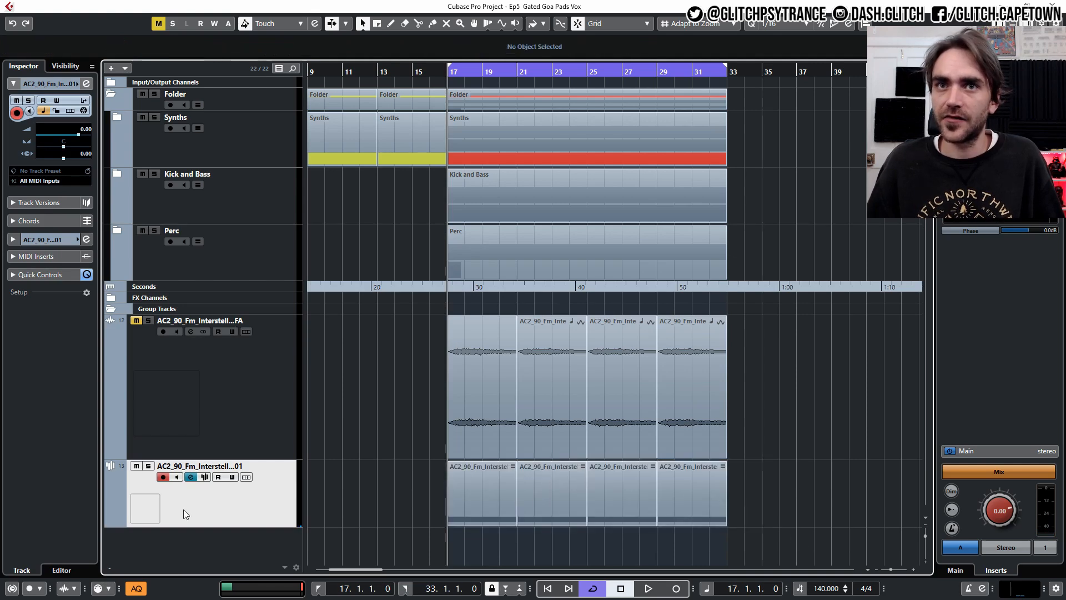
Solo the sampler track, set its loop mode to Continuous and place the loop region from about 0.95 to 2.05 s.
left_click(207, 477)
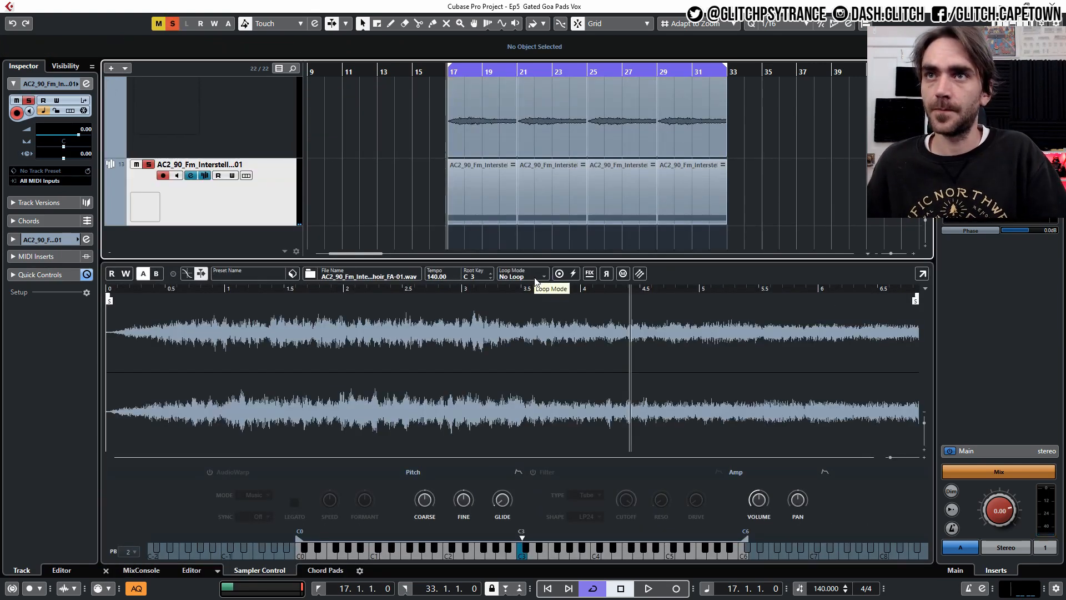
left_click(535, 281)
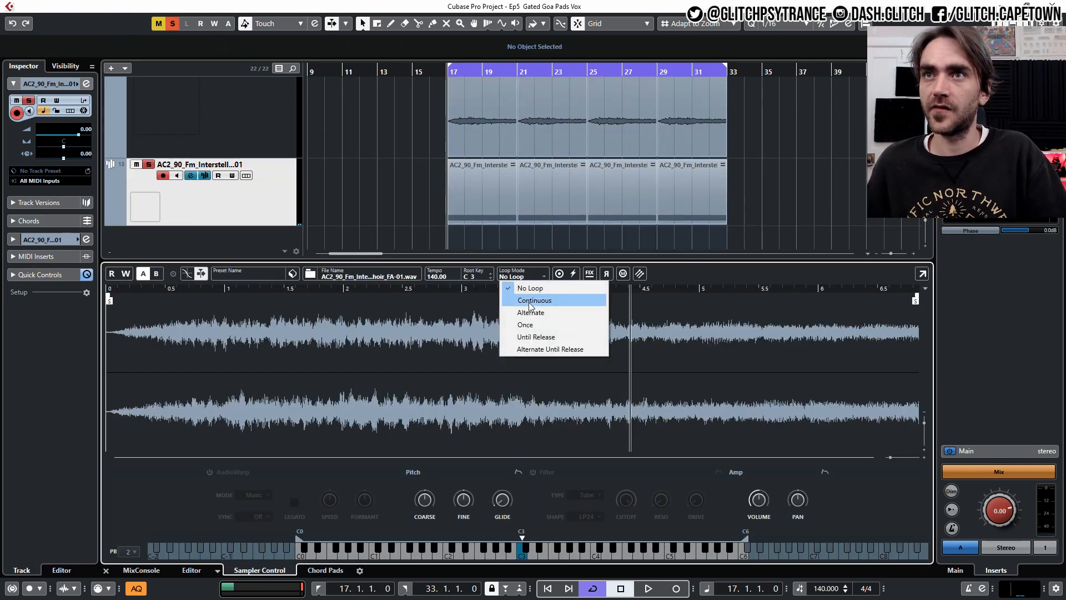
left_click(522, 300)
left_click_drag(106, 311, 228, 313)
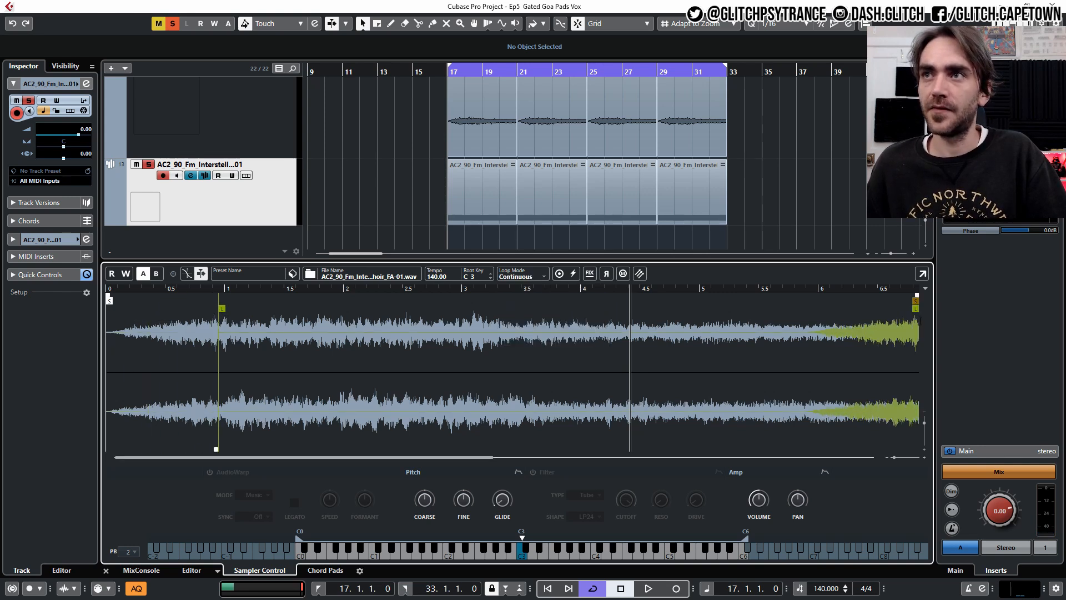
left_click_drag(915, 309, 348, 319)
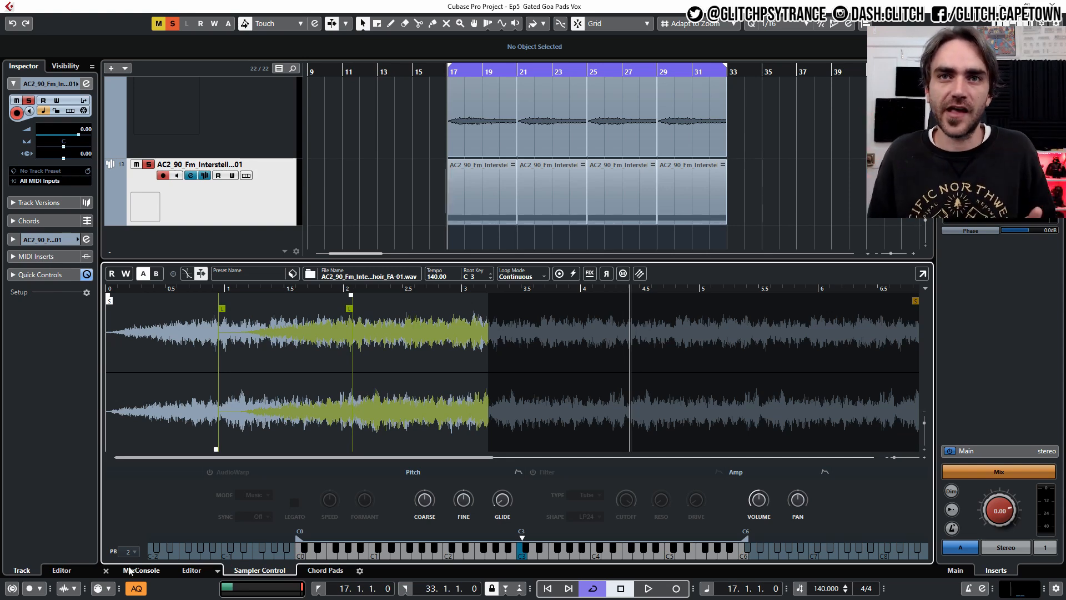
Mute the other track folders and, during playback, extend the sampler's loop end to about 2.3 s.
left_click(106, 570)
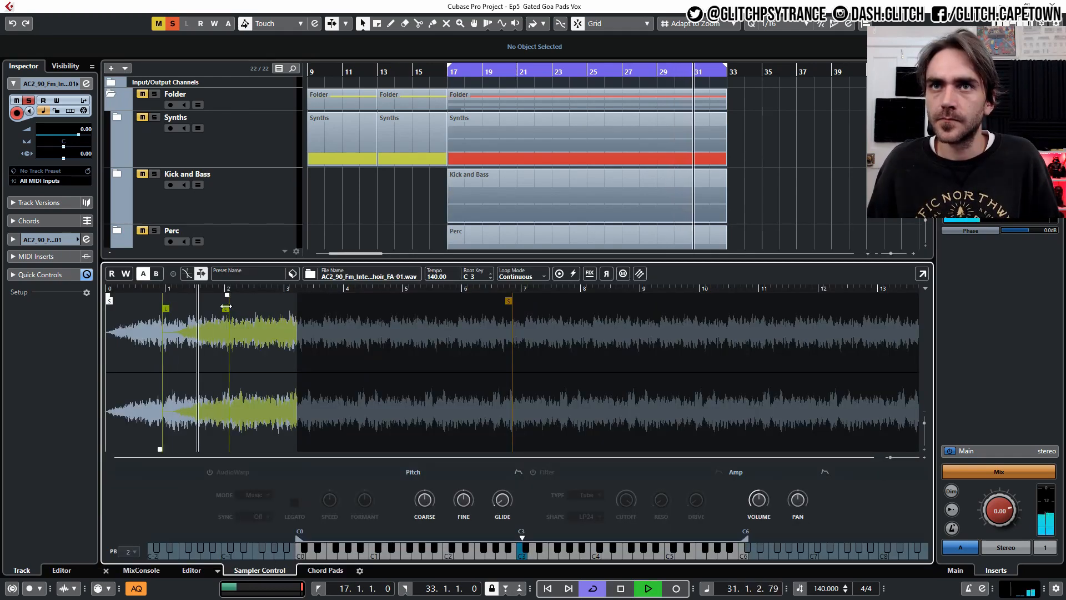
mouse_move(227, 309)
left_mouse_down()
mouse_move(264, 308)
mouse_move(255, 296)
left_mouse_up()
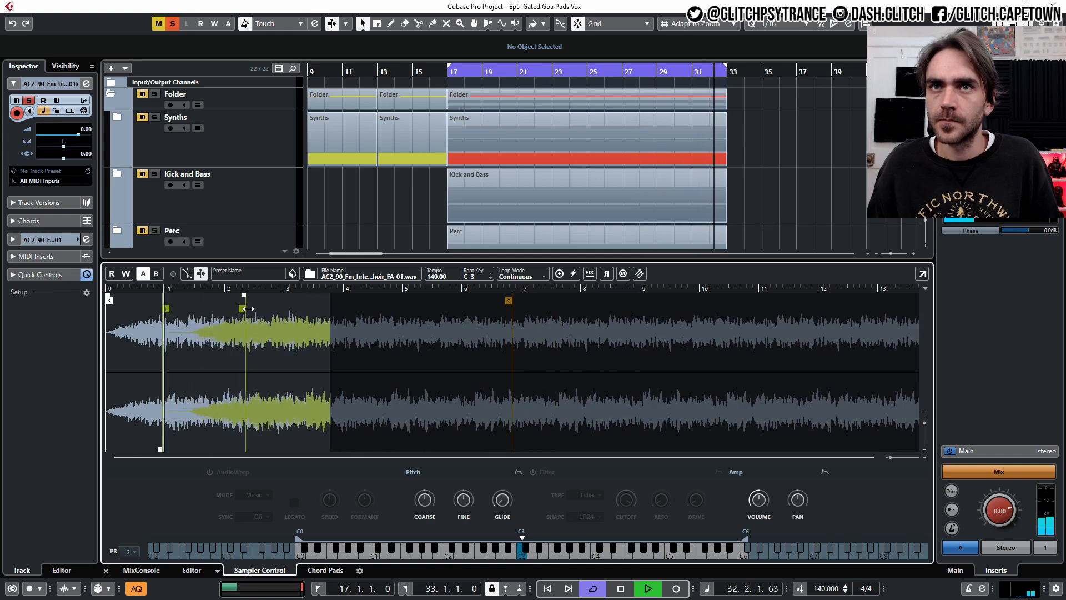
key("space")
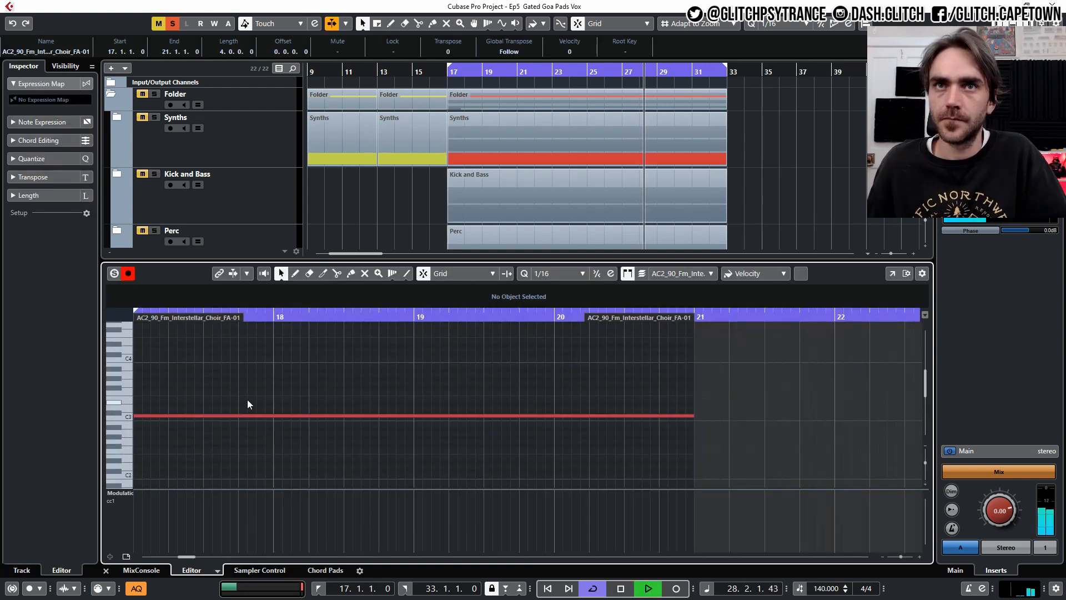
Transpose the sampler part's long C3 note up one octave to C4 during playback.
left_click_drag(190, 361, 388, 362)
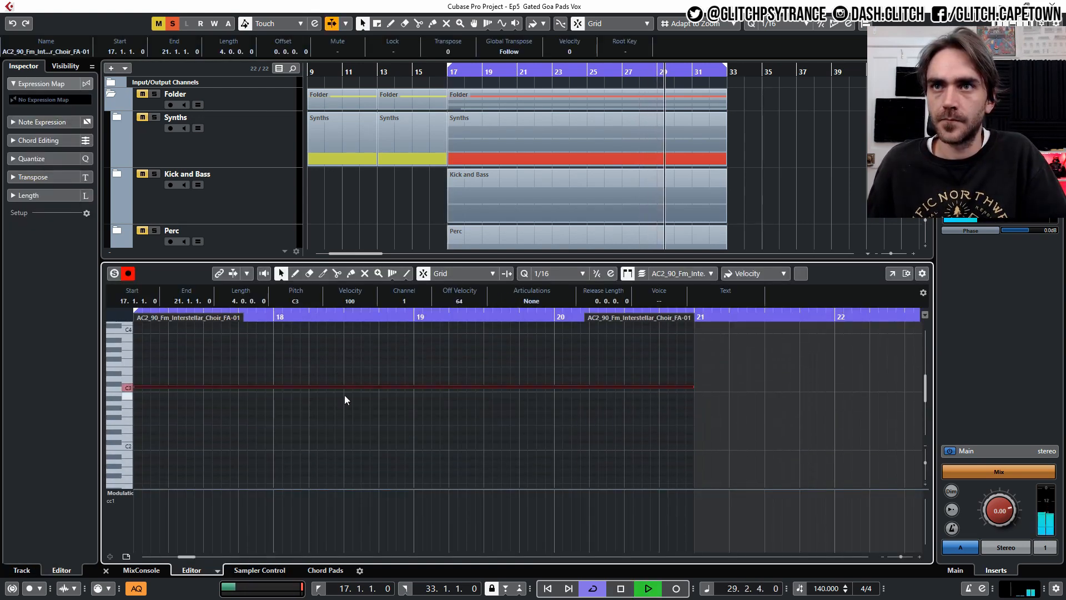
key("shift+Up")
left_click(354, 424)
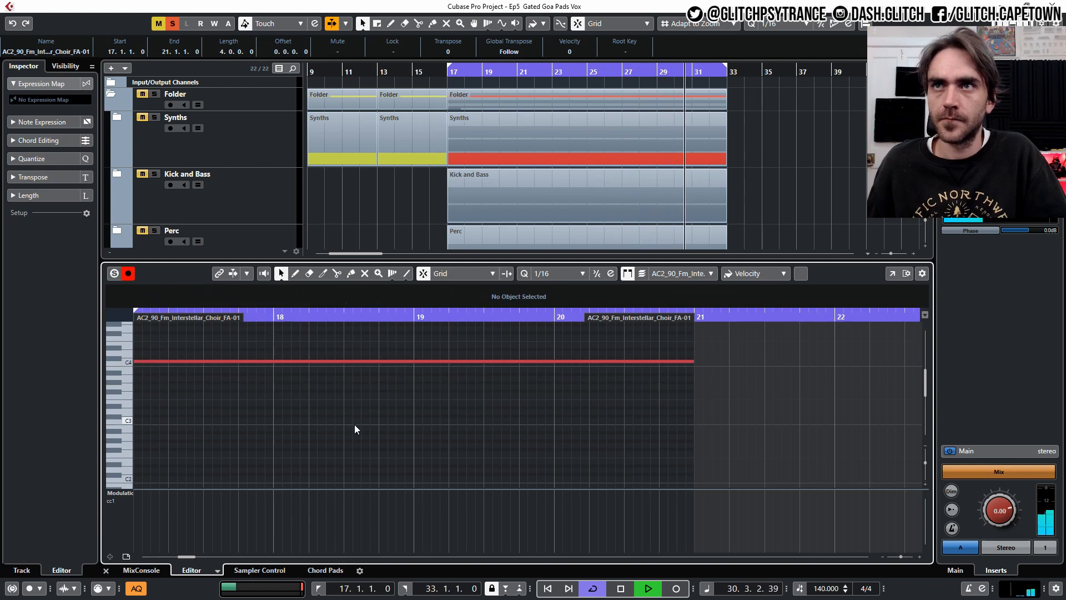
Shorten the sampler part's C4 note to two bars, then duplicate it to bar 19 and raise the copy eight semitones to G#4.
key("space")
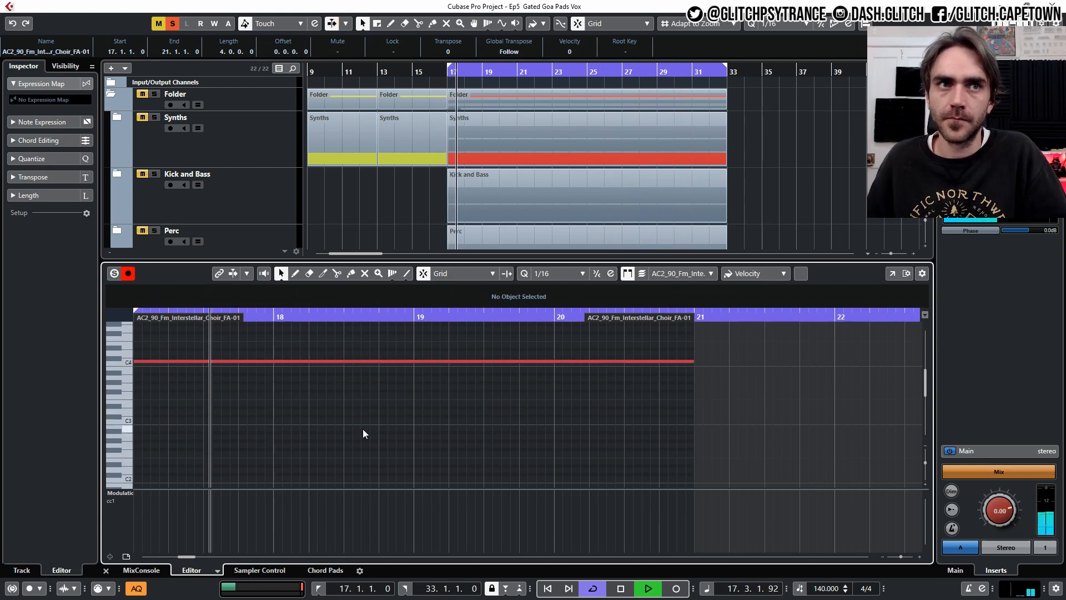
scroll(369, 431, "up", 1)
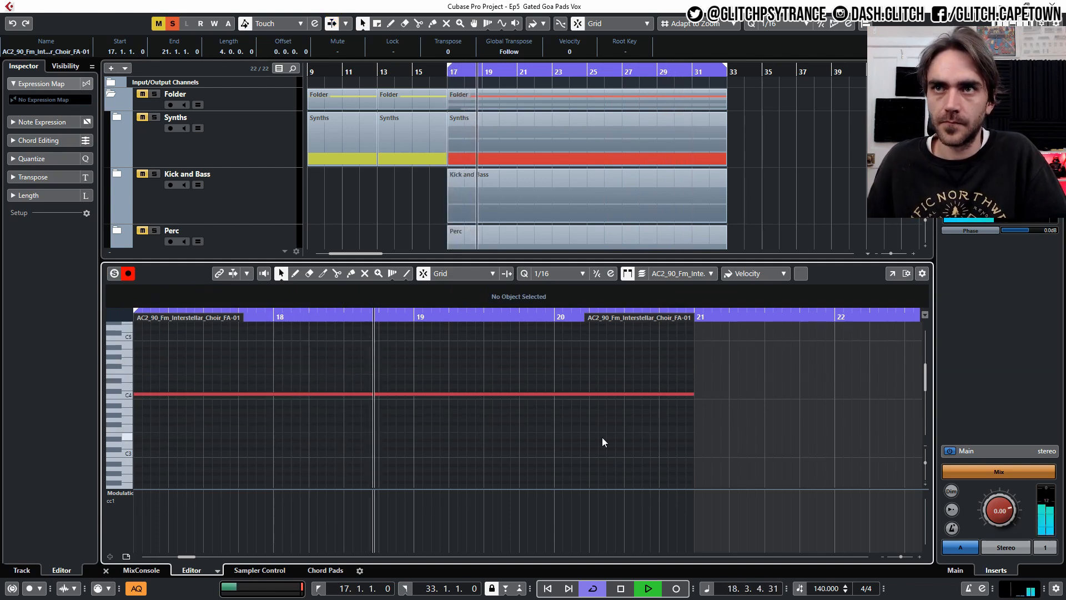
left_click(693, 394)
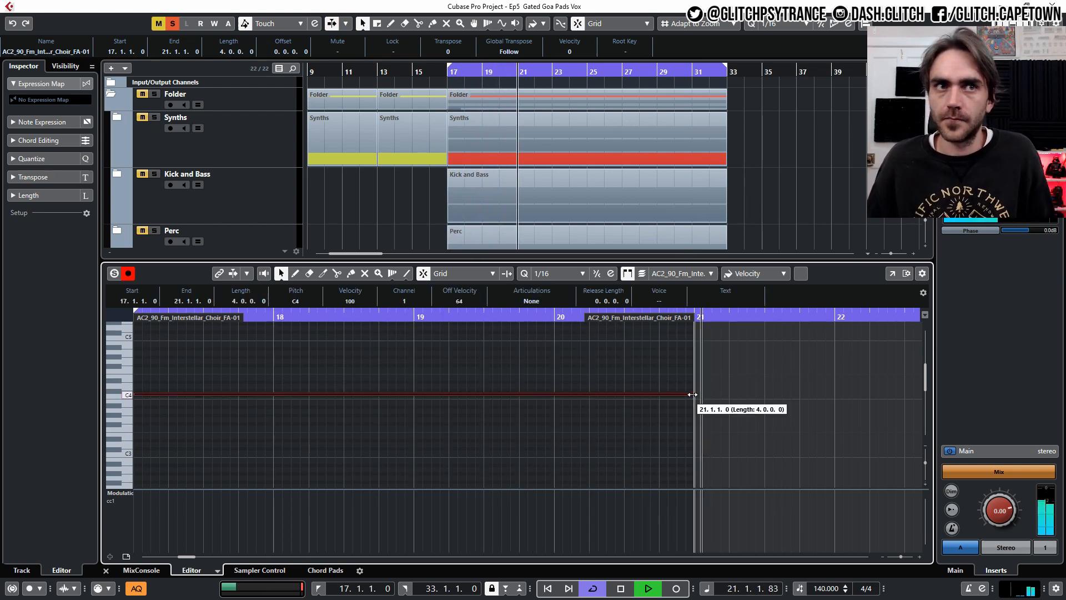
left_click_drag(692, 395, 414, 395)
key("ctrl+d")
key("Up")
key("Up")
key("Up")
key("Up")
key("Up")
key("Up")
key("Up")
key("Up")
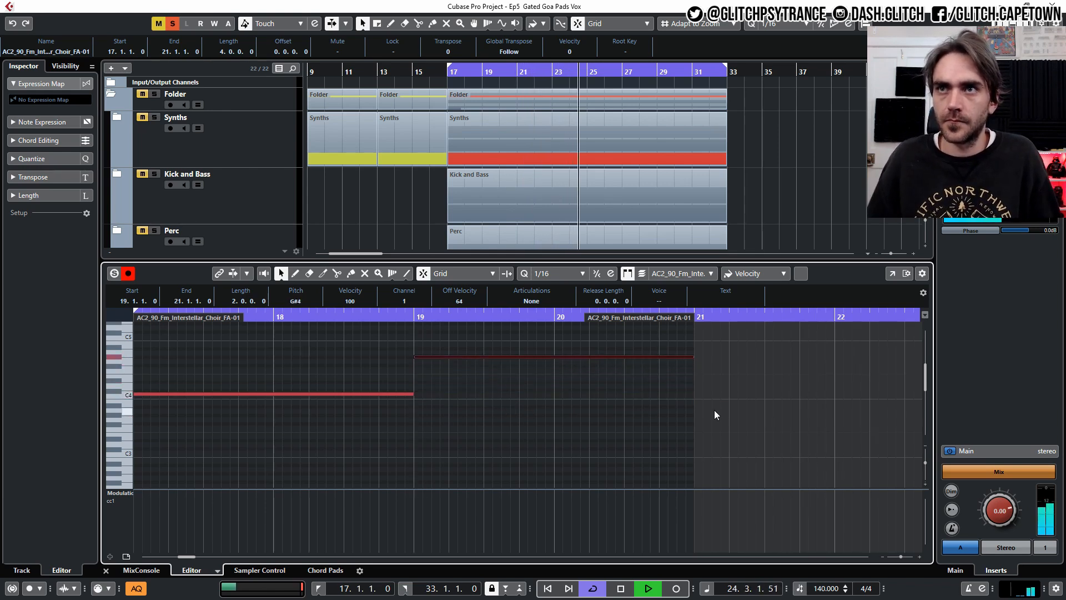
Shorten the G#4 note to one bar, duplicate it to bar 20 and lower the copy one semitone to G4.
left_click(703, 399)
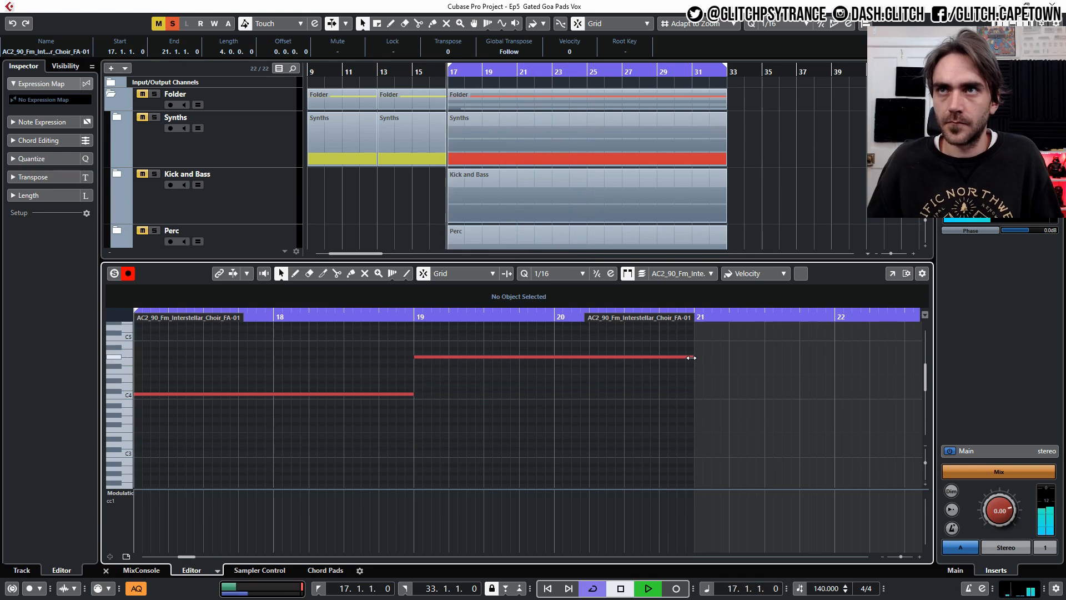
left_click_drag(691, 357, 555, 357)
key("ctrl+d")
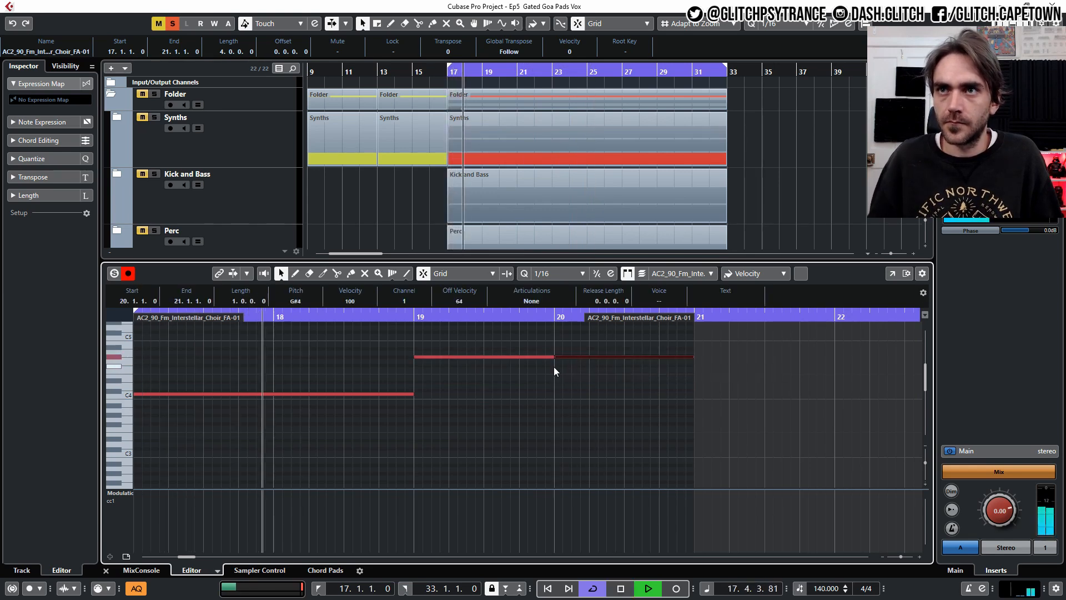
key("Down")
left_click(551, 394)
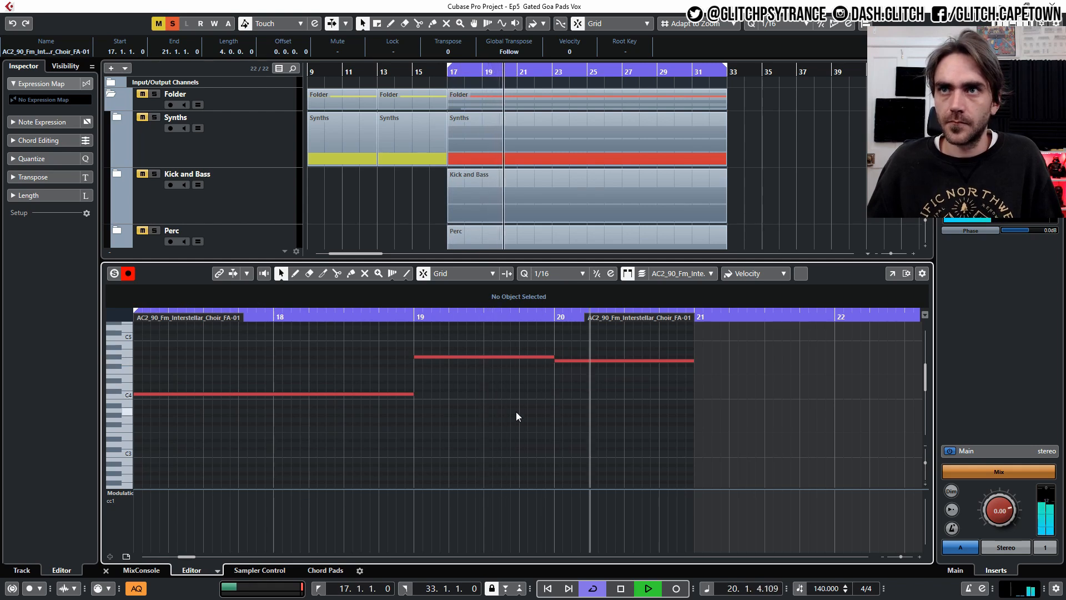
Transpose the notes at bars 19 and 20 down one octave and extend the first note to 19.1.4 so it overlaps the second.
left_click_drag(515, 411, 605, 341)
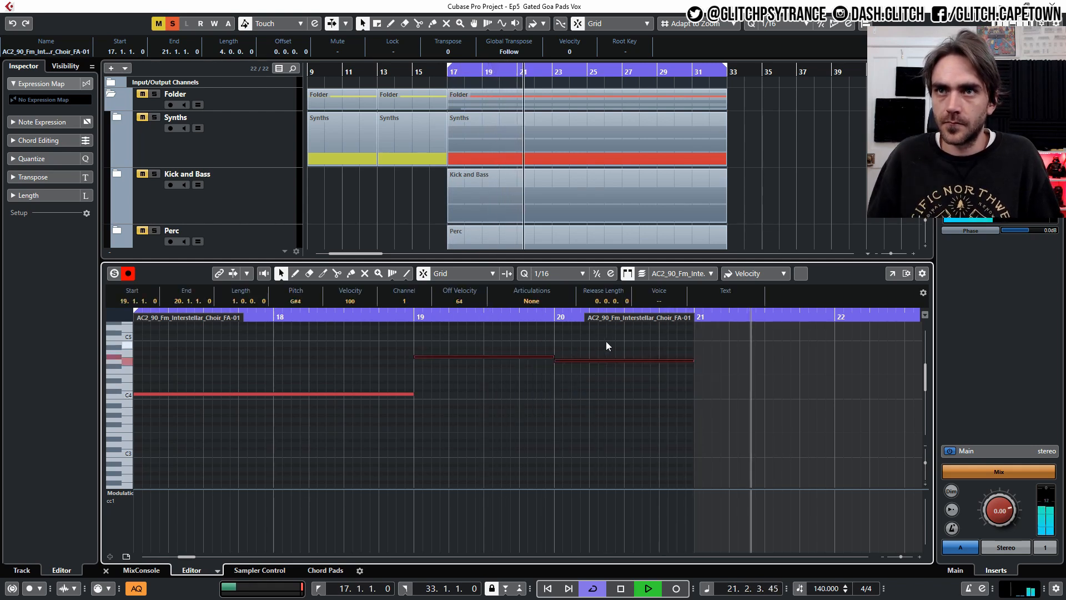
key("shift+Down")
left_click(462, 372)
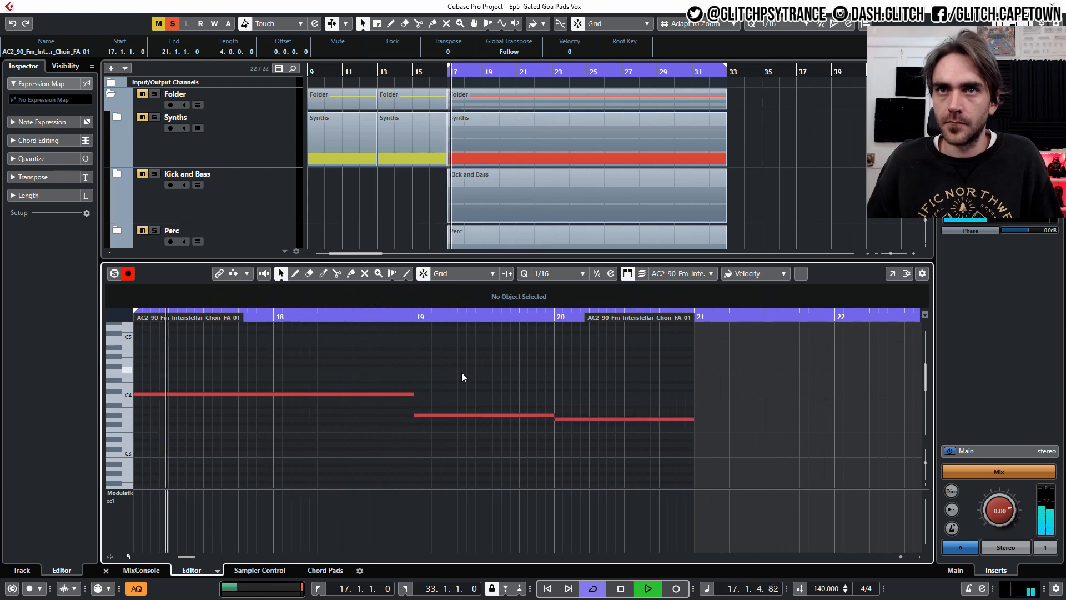
left_click_drag(414, 393, 440, 394)
left_click(572, 394)
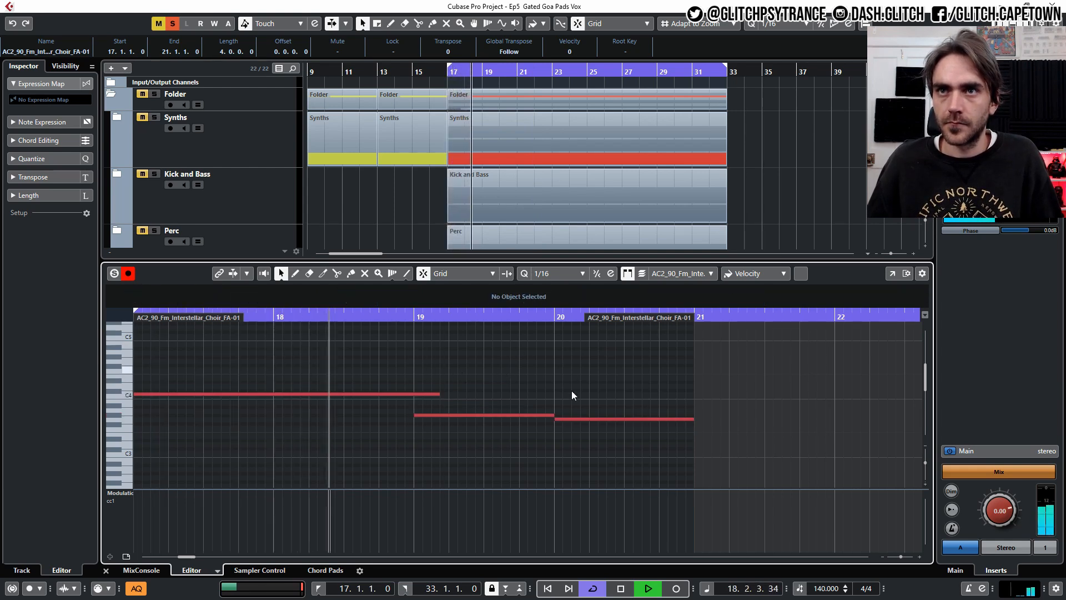
Set the choir sampler's pitch glide to 292 ms and stop playback.
left_click(105, 571)
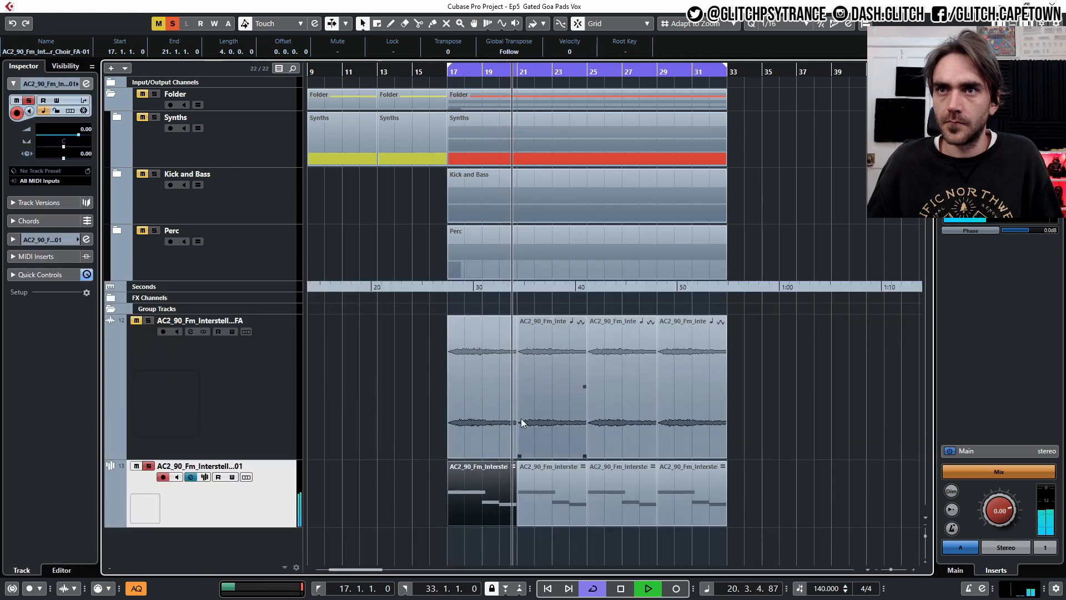
left_click(205, 477)
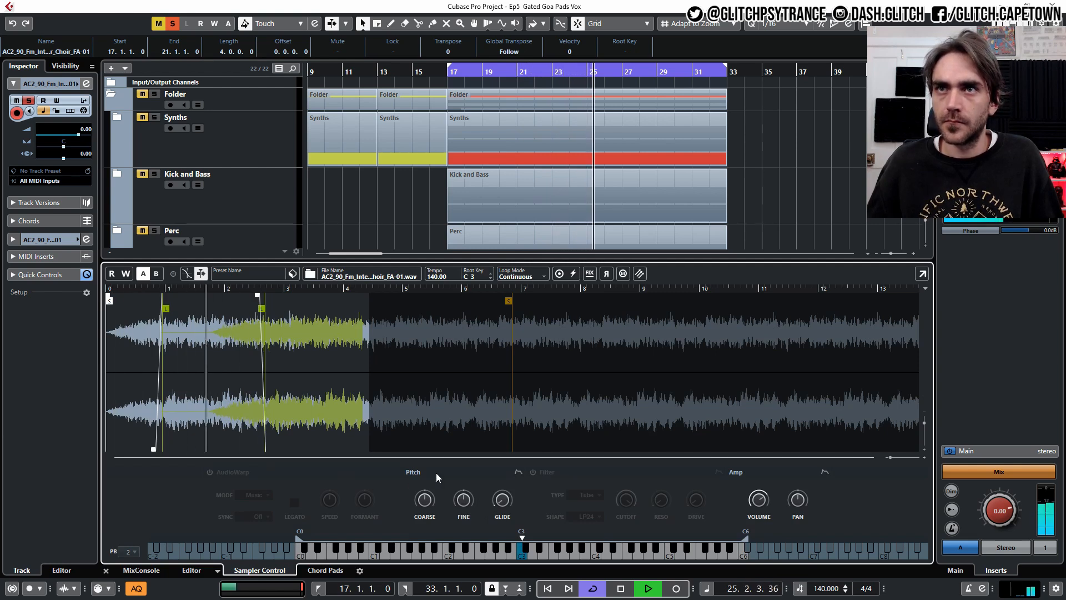
key("space")
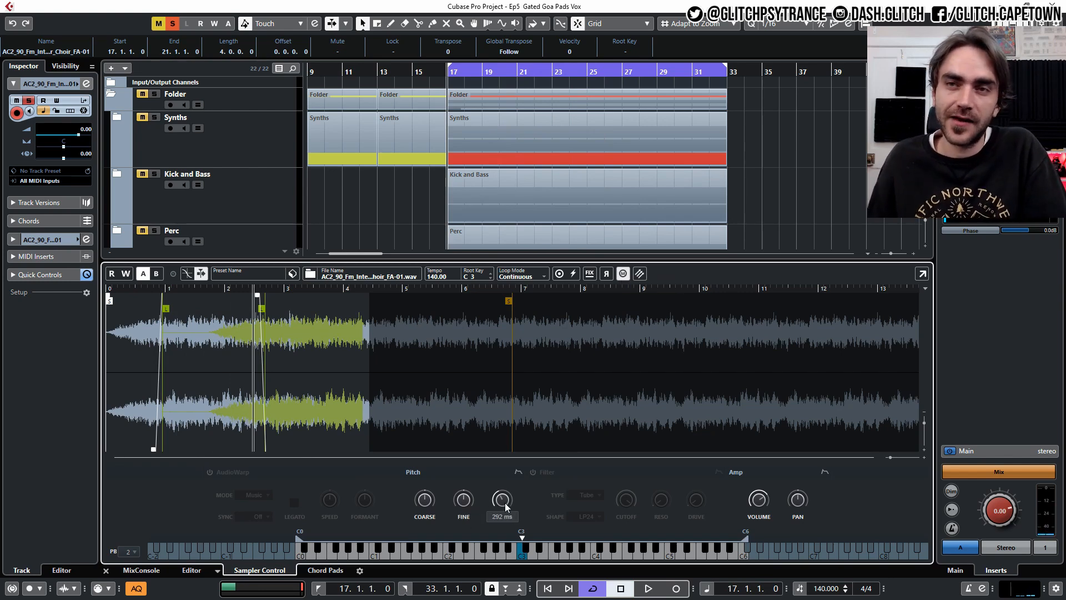
left_click(106, 571)
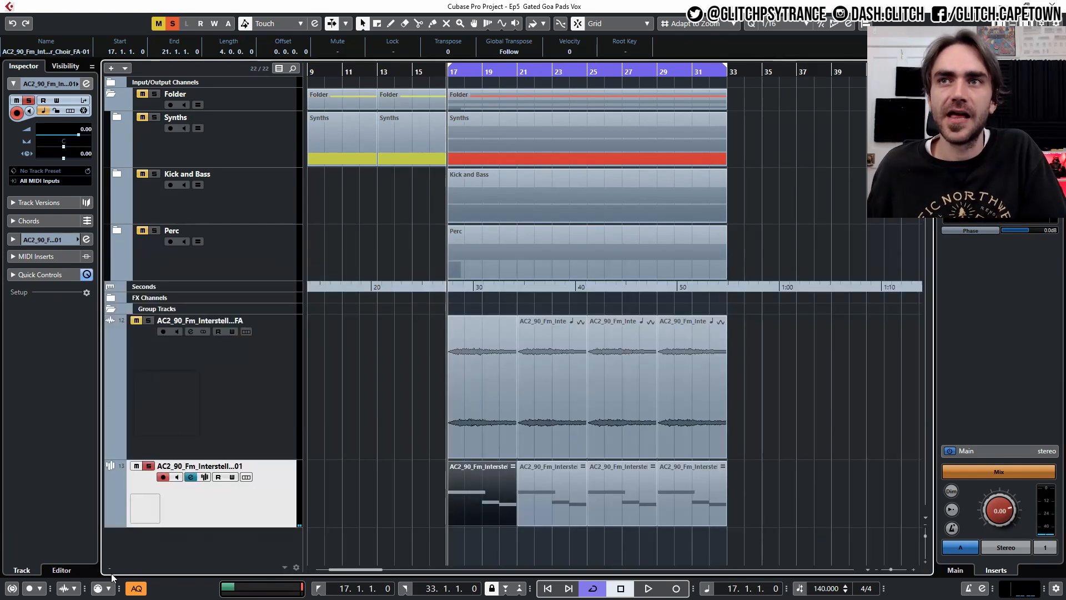
Transpose the first long note of the sampler part down one octave to C3.
left_click(447, 535)
double_click(473, 487)
left_click_drag(326, 366, 296, 428)
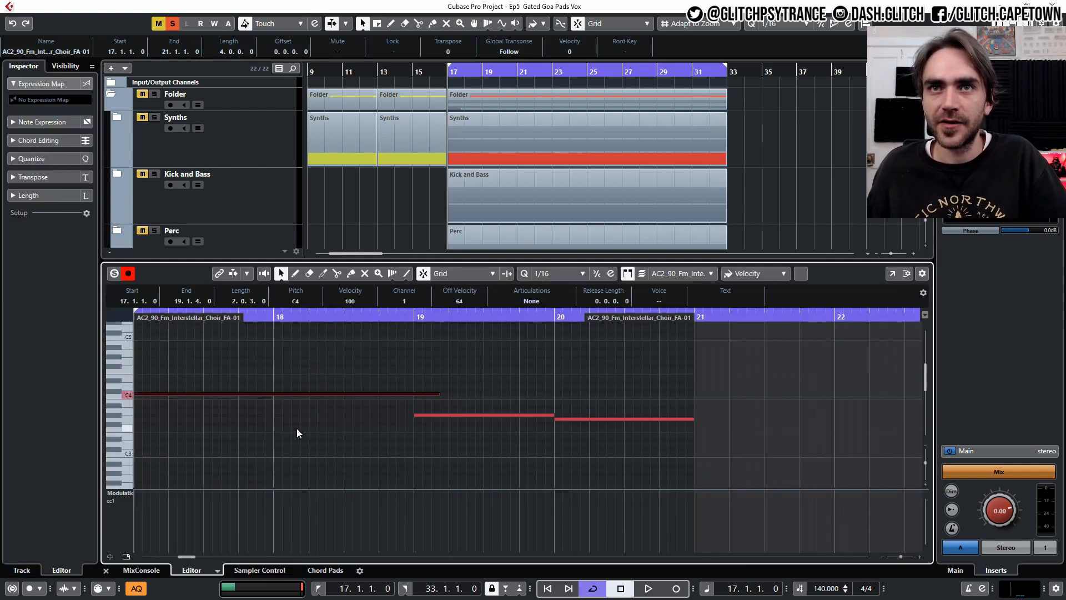
scroll(295, 428, "down", 1)
key("shift+Down")
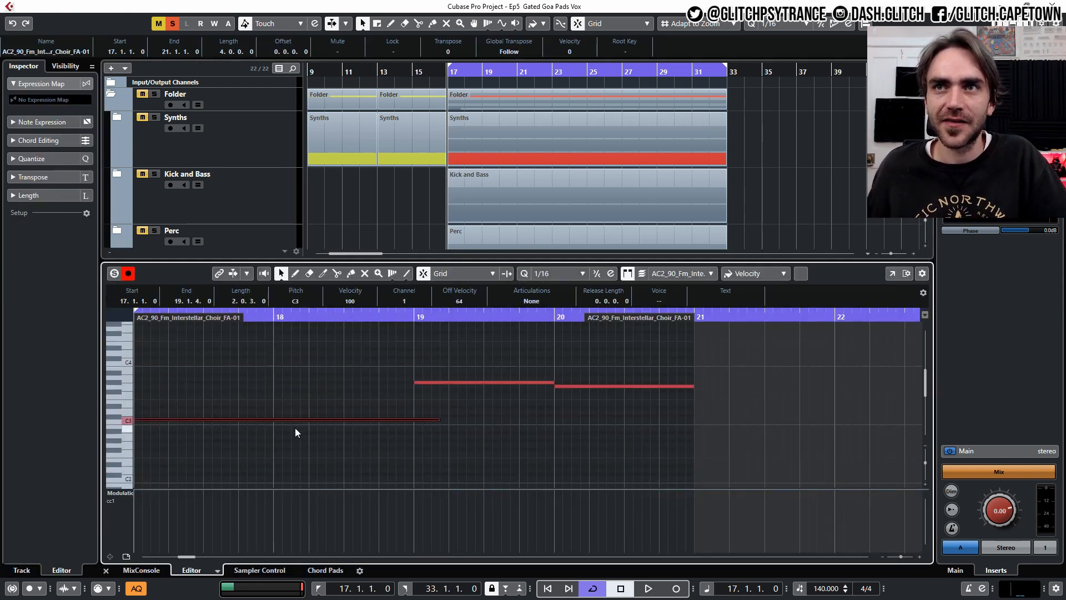
left_click(485, 463)
left_click(106, 571)
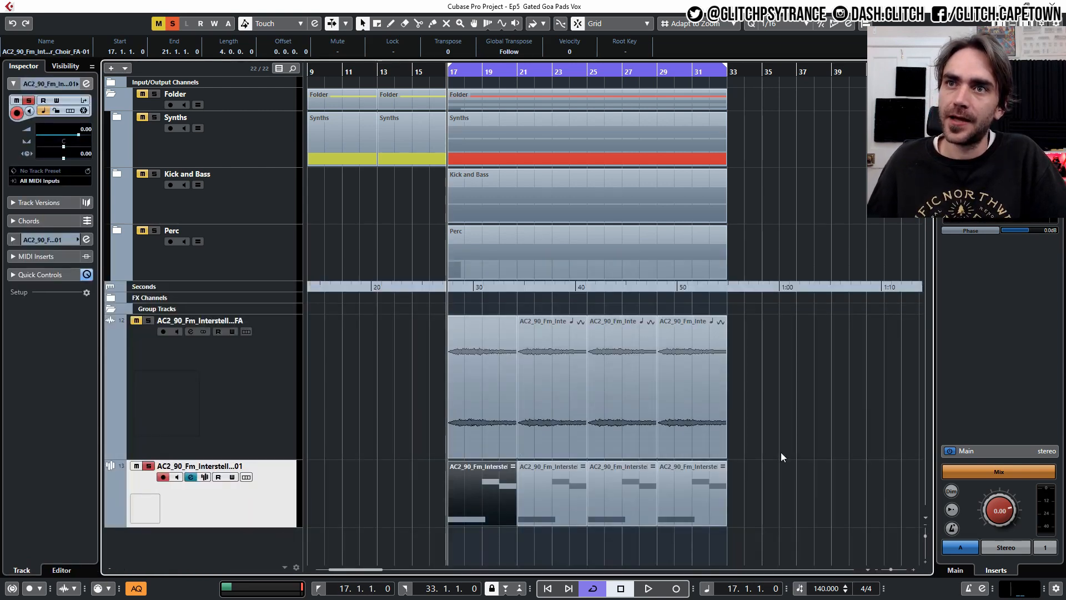
Unsolo the sampler track, play the full mix and raise the track's volume to 0.79 dB.
left_click(227, 487)
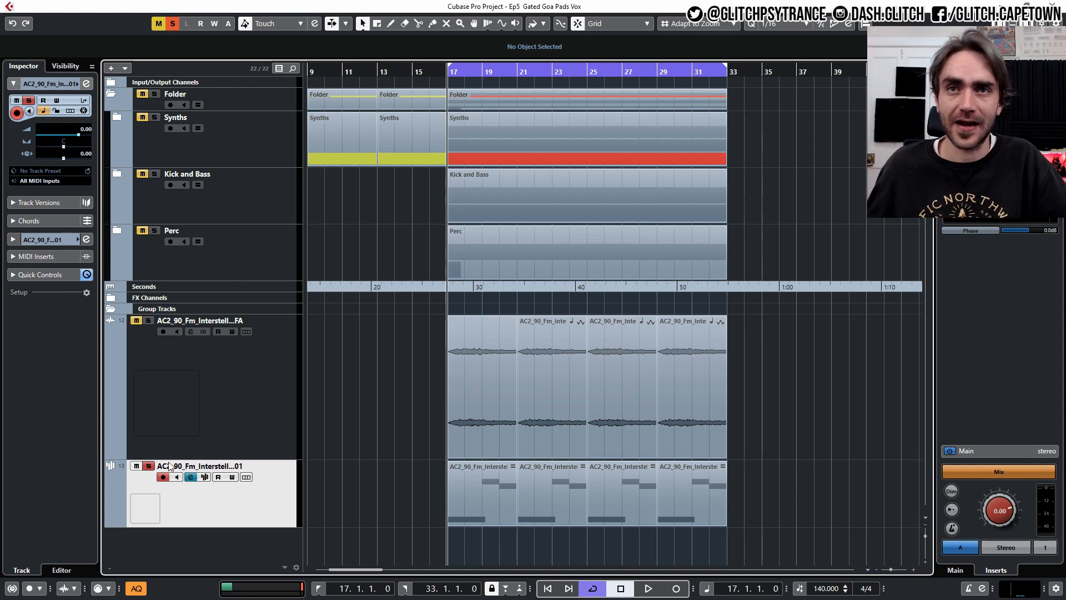
left_click(149, 465)
key("space")
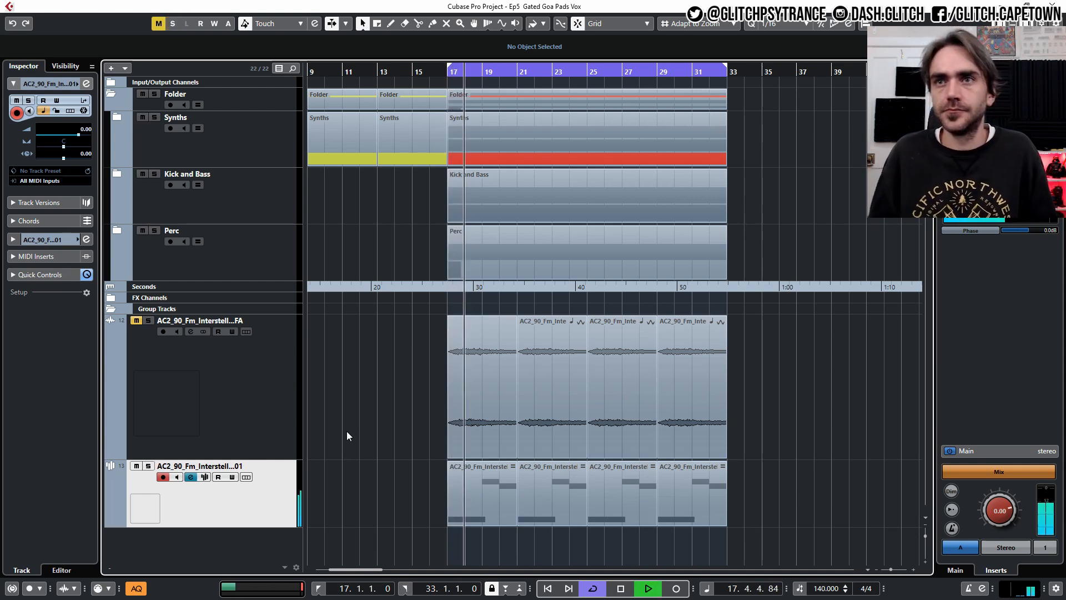
left_click(353, 460)
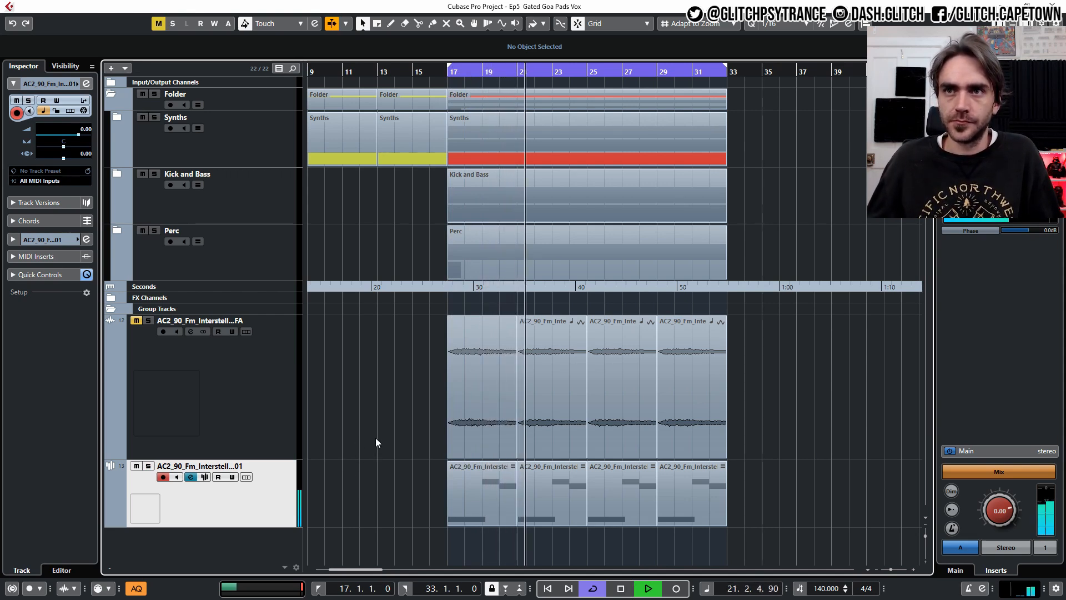
left_click_drag(78, 132, 79, 128)
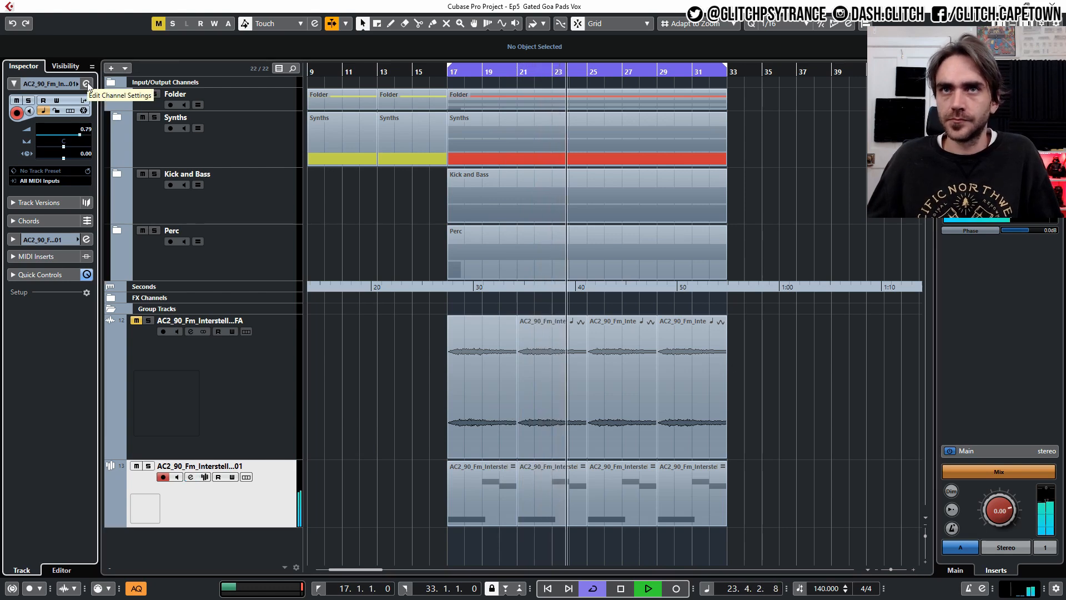
Enable a High Pass I filter at 438.1 Hz on the sampler channel's low EQ band and raise the pre gain to 2.9 dB.
left_click(87, 83)
left_click(505, 396)
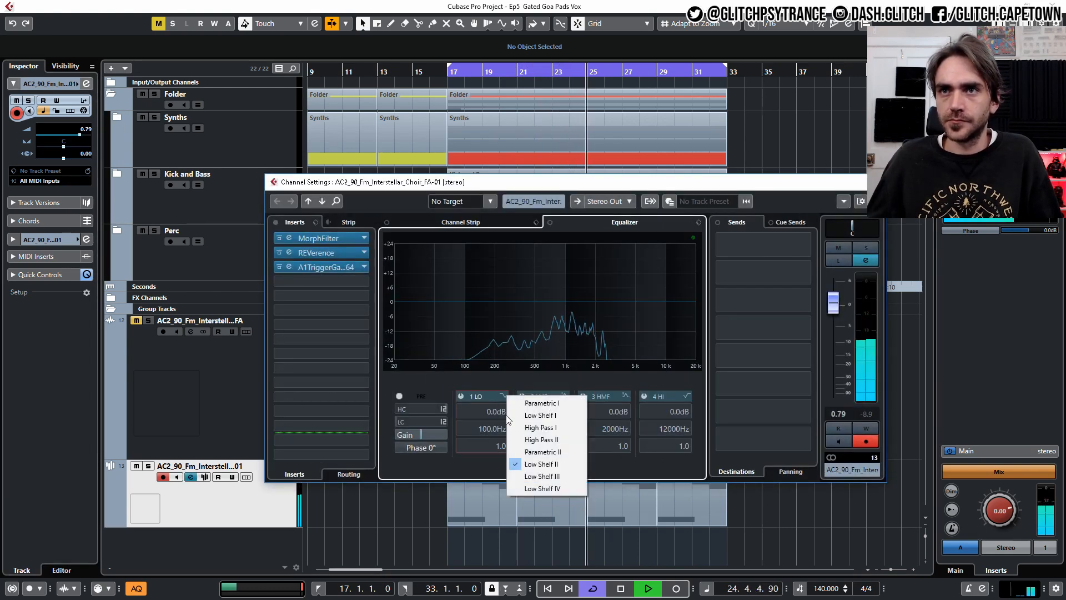
left_click(546, 428)
left_click(462, 395)
scroll(481, 431, "up", 10)
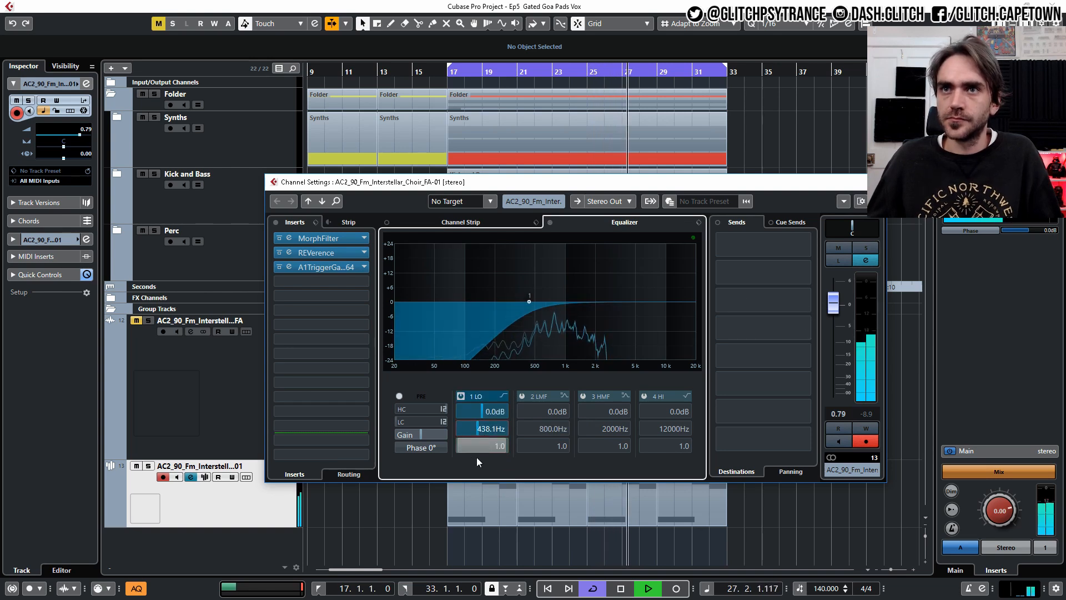
scroll(421, 434, "up", 3)
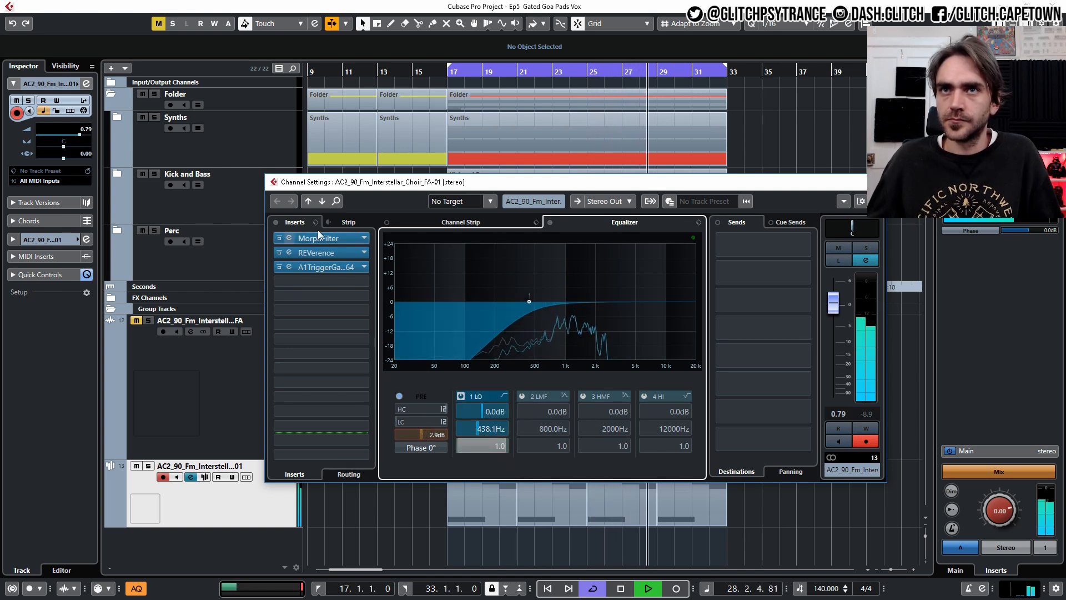
Raise A1TriggerGate's output gain on the sampler channel and reshape its envelope with full sustain, 10% decay, 1% release and a shorter attack.
left_click(290, 267)
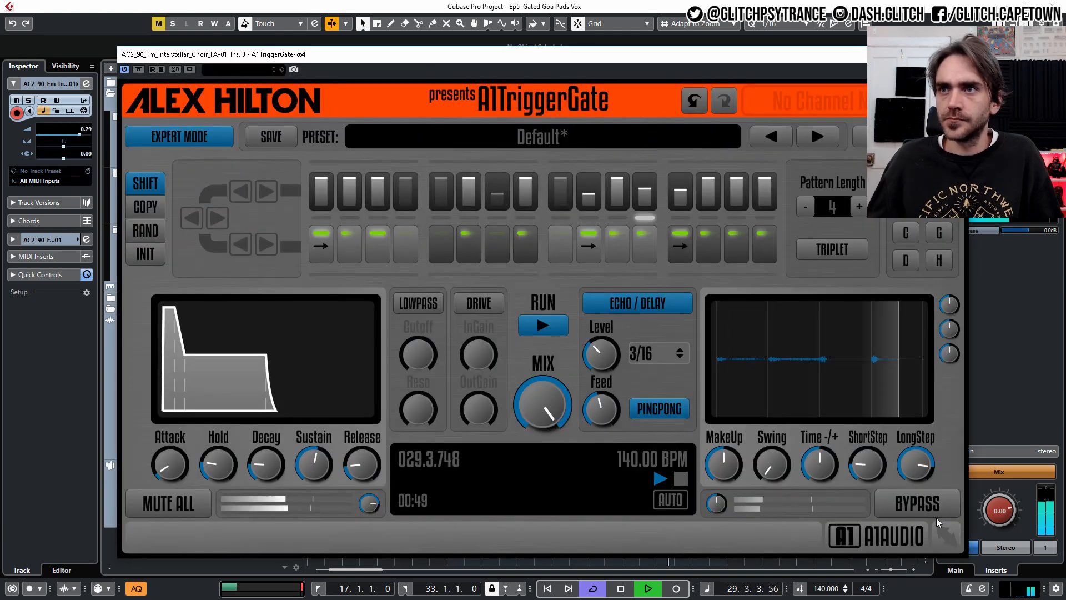
left_click_drag(717, 504, 717, 496)
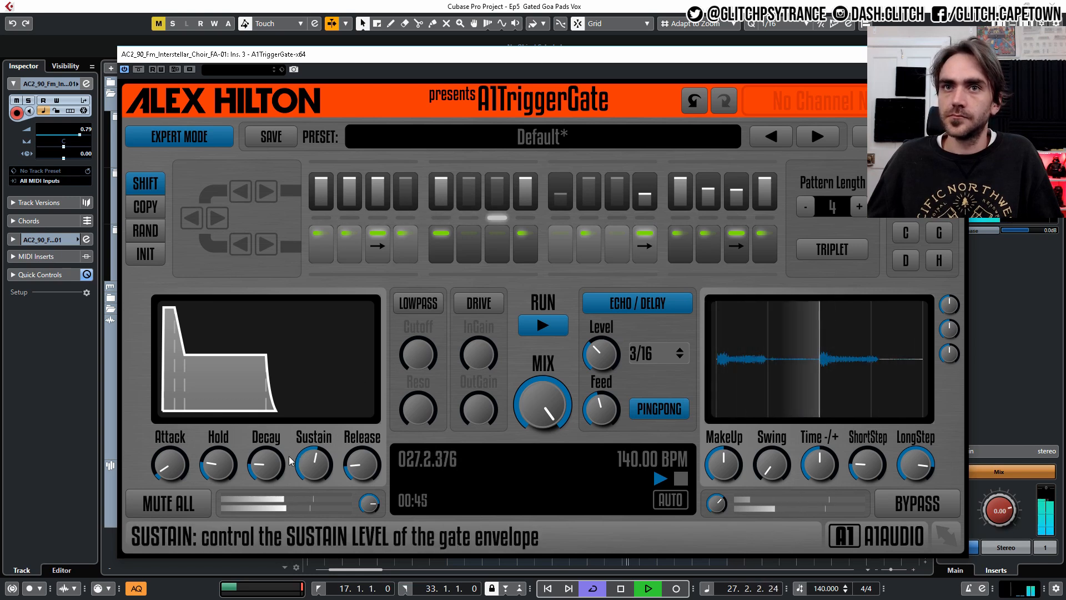
left_click_drag(314, 464, 264, 467)
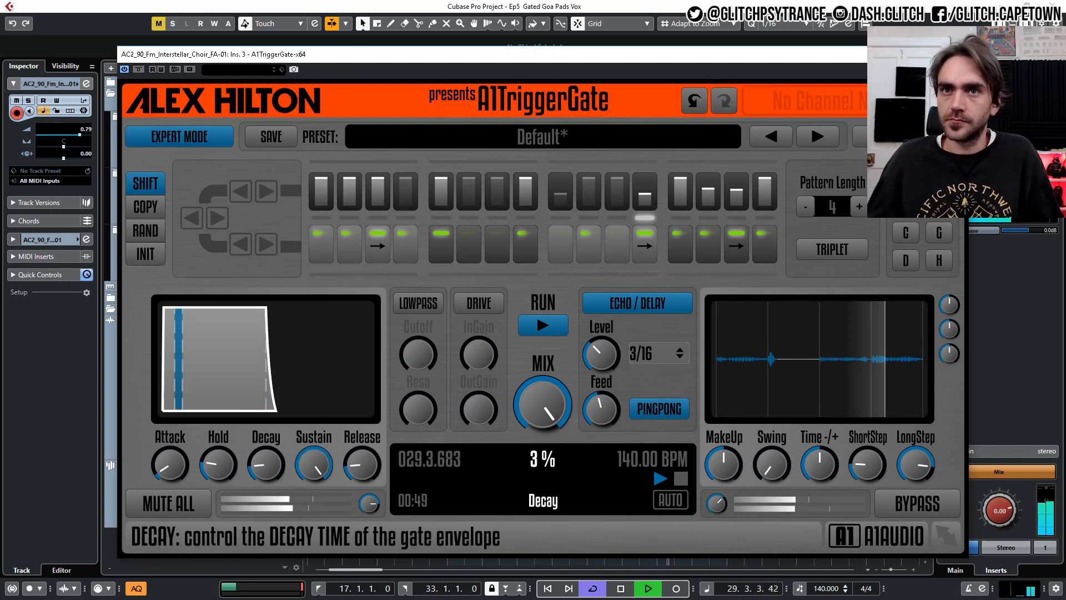
left_click_drag(360, 464, 361, 468)
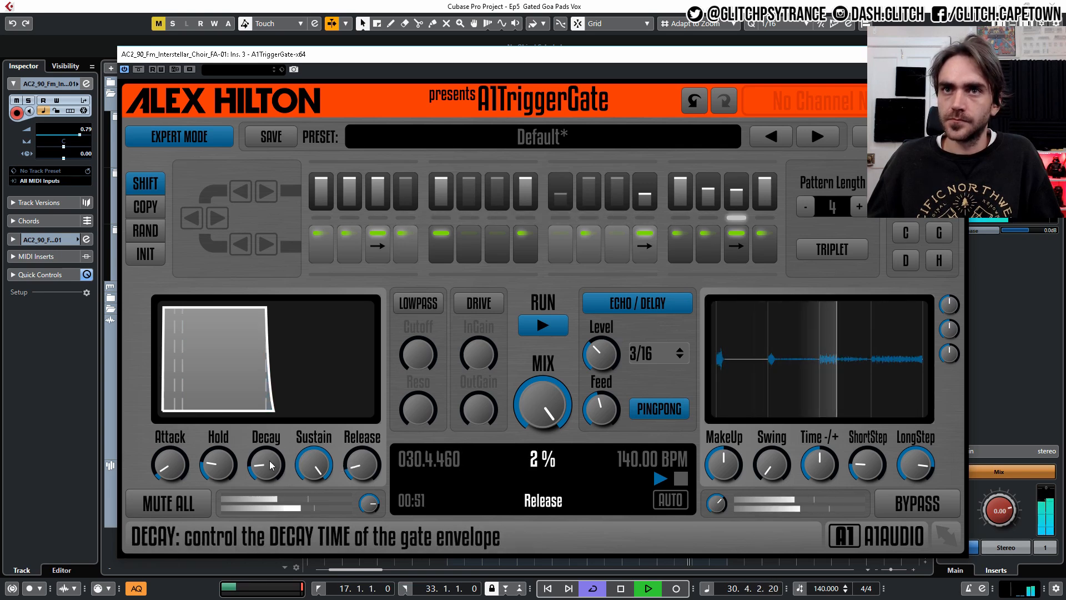
left_click_drag(266, 464, 265, 458)
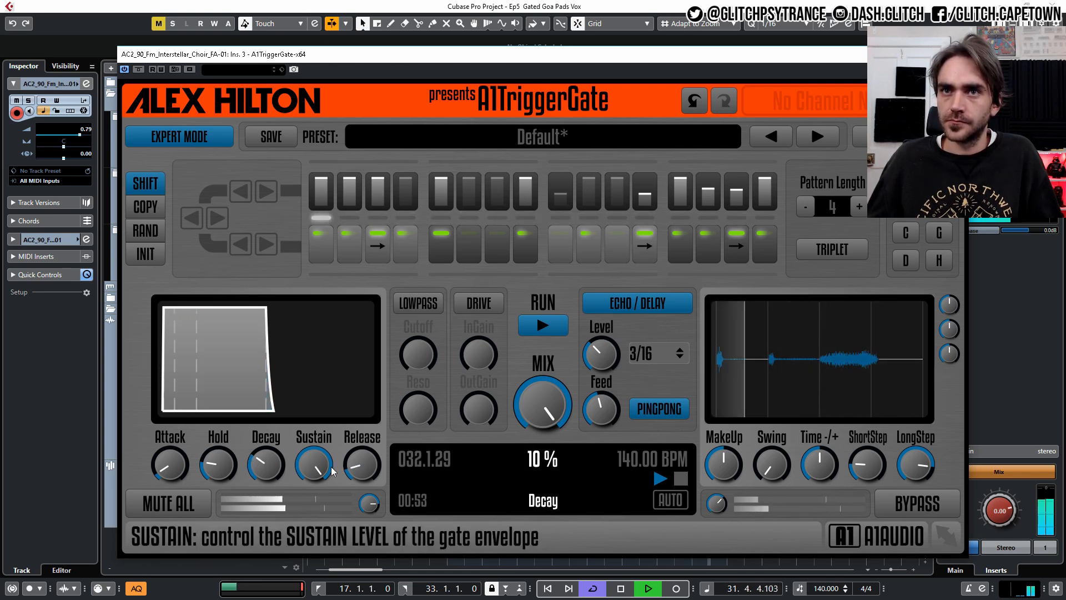
left_click_drag(358, 469, 358, 472)
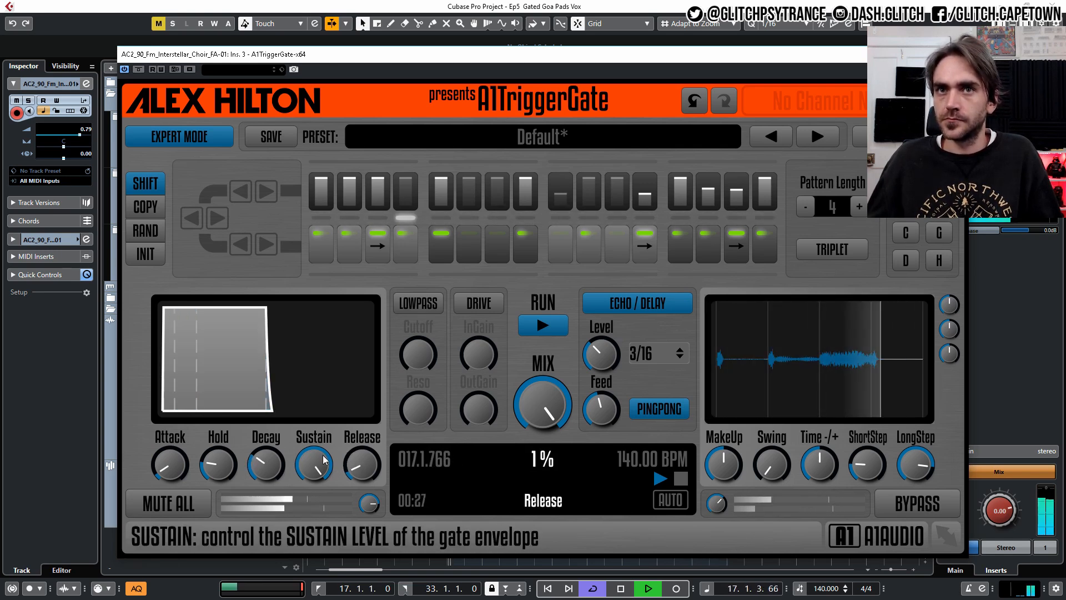
left_click_drag(171, 465, 172, 469)
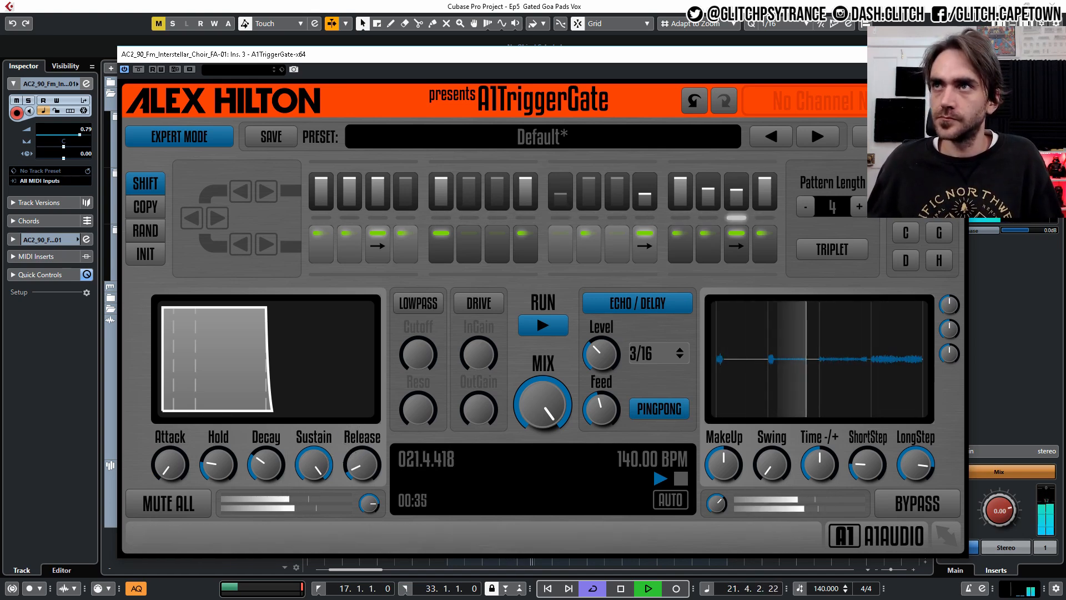
left_click(955, 54)
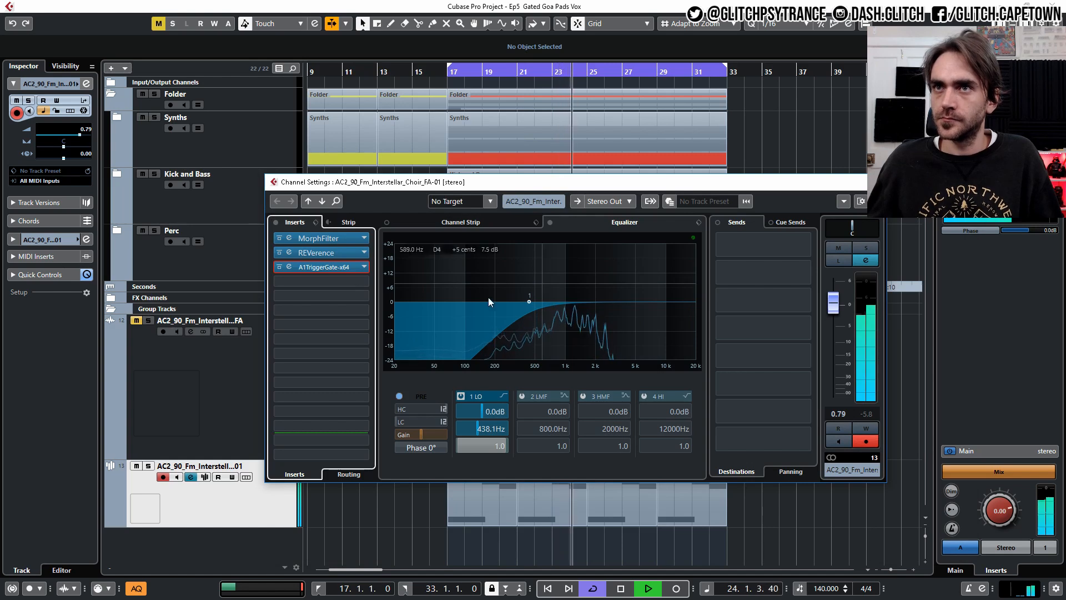
Raise the sampler channel's high-pass EQ frequency to 646.1 Hz during playback.
scroll(480, 435, "up", 3)
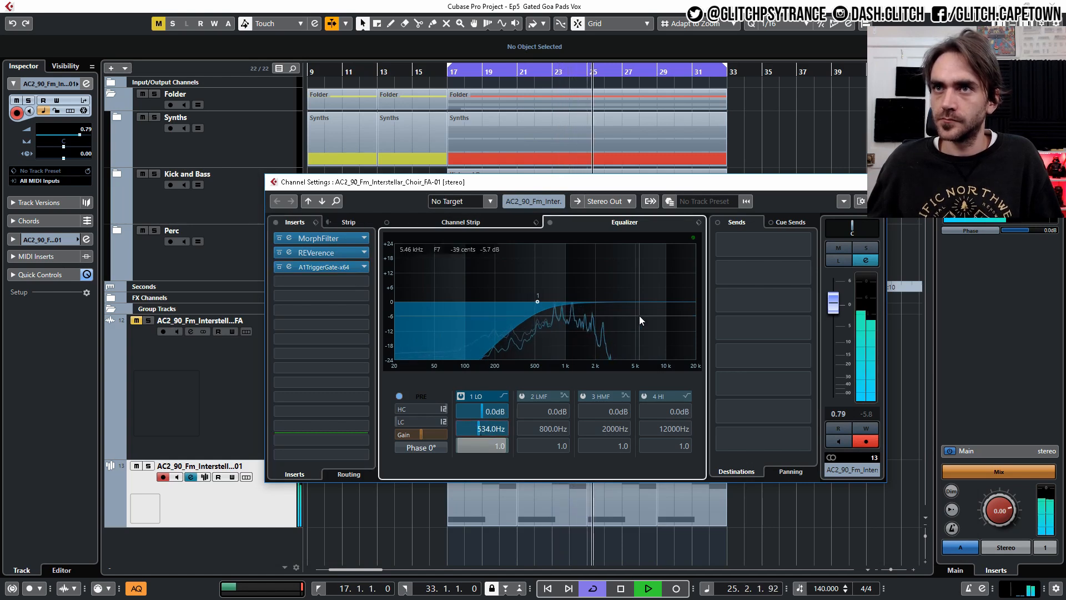
scroll(488, 428, "up", 4)
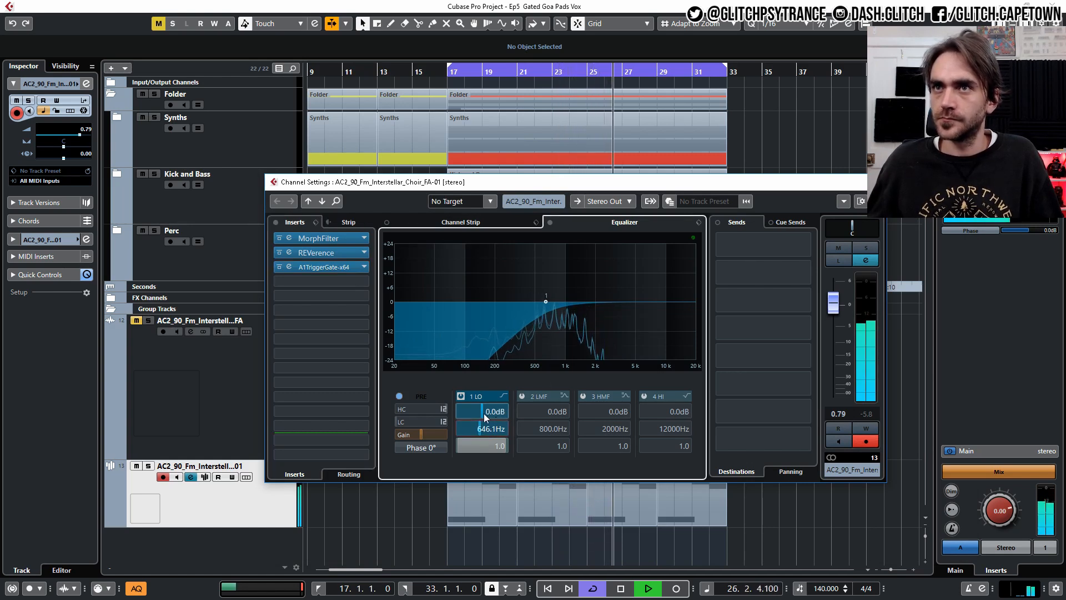